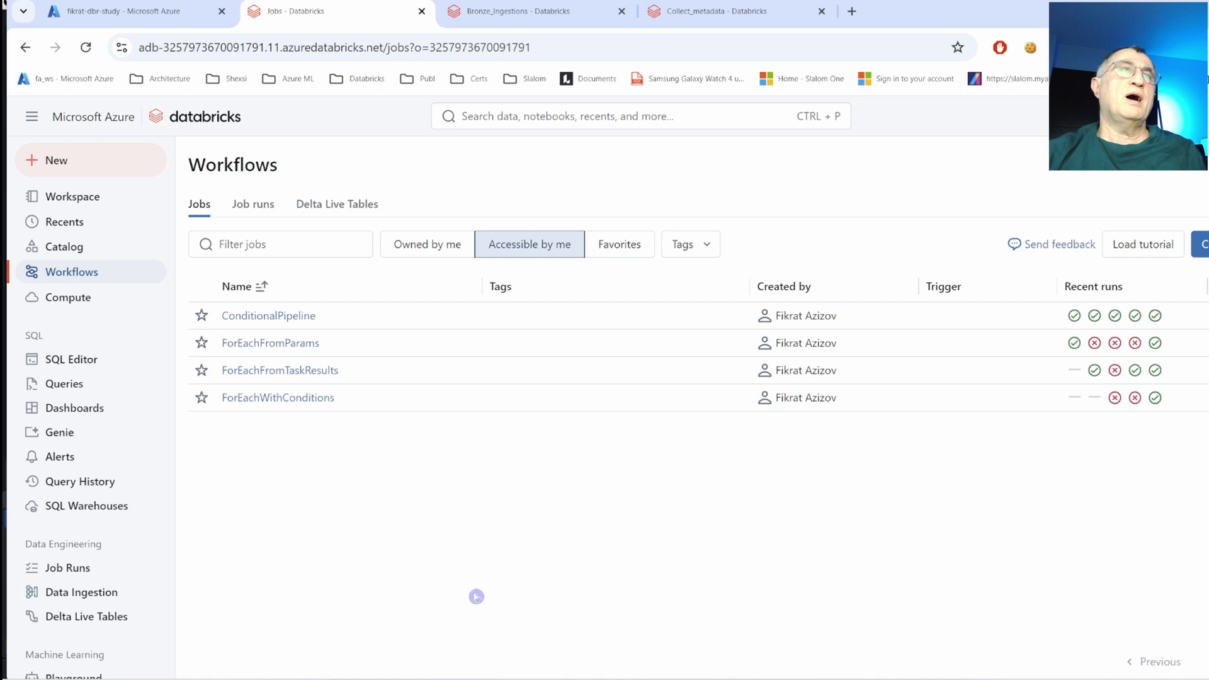
Review the Bronze_Ingestions notebook's widget parameters and its commented-out code for loading a CSV and saving a table.
click(515, 24)
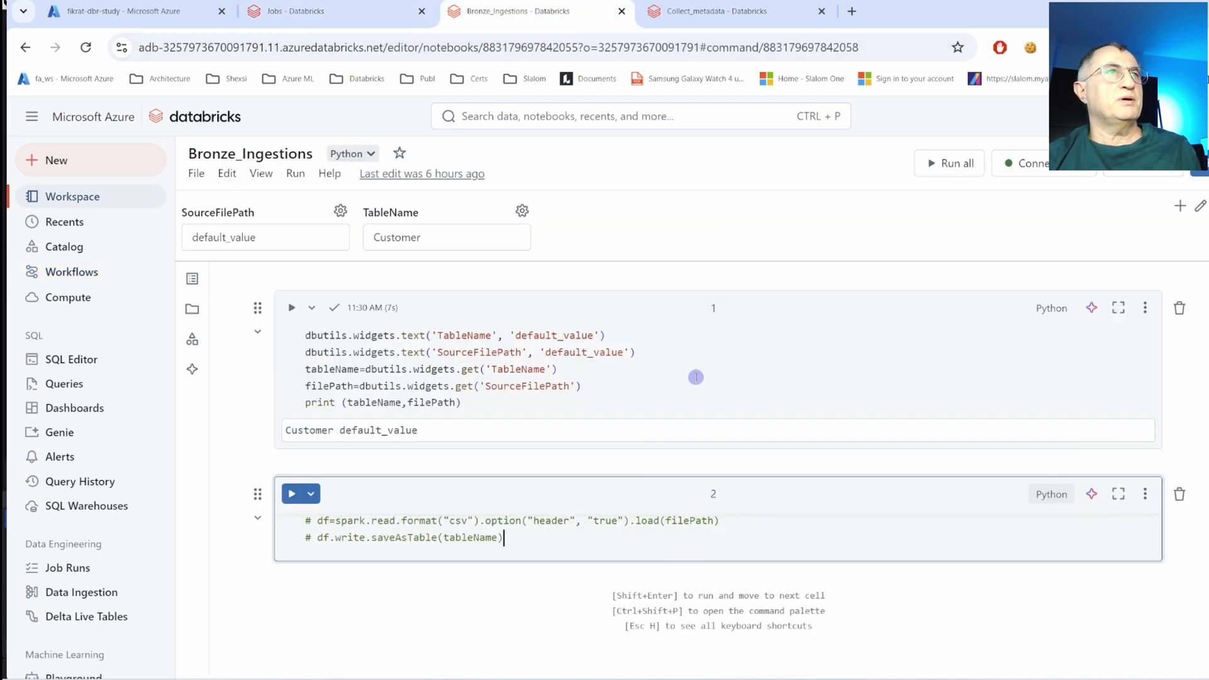
click(515, 335)
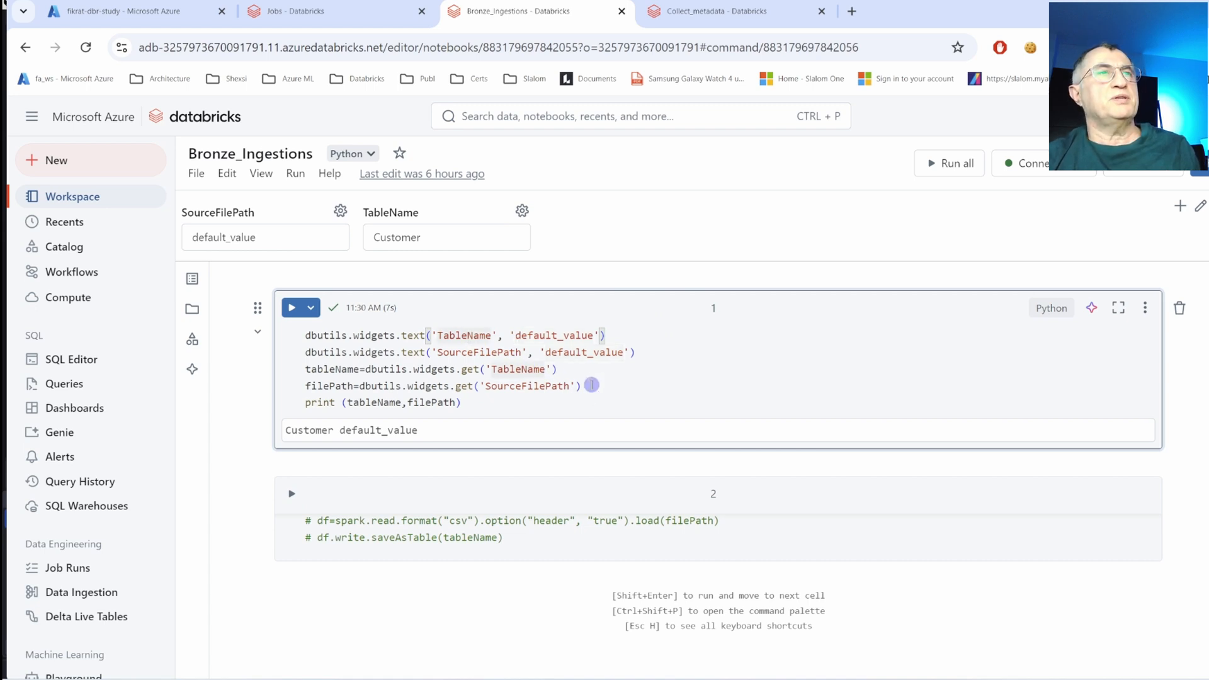
click(532, 522)
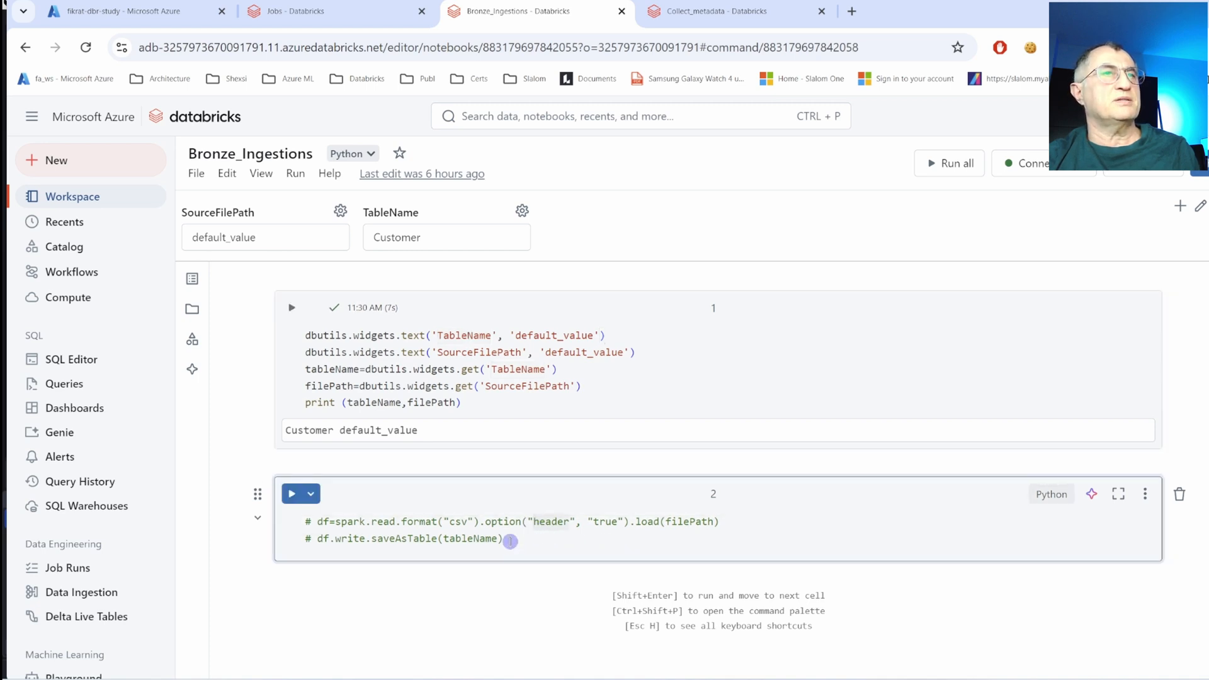
click(511, 541)
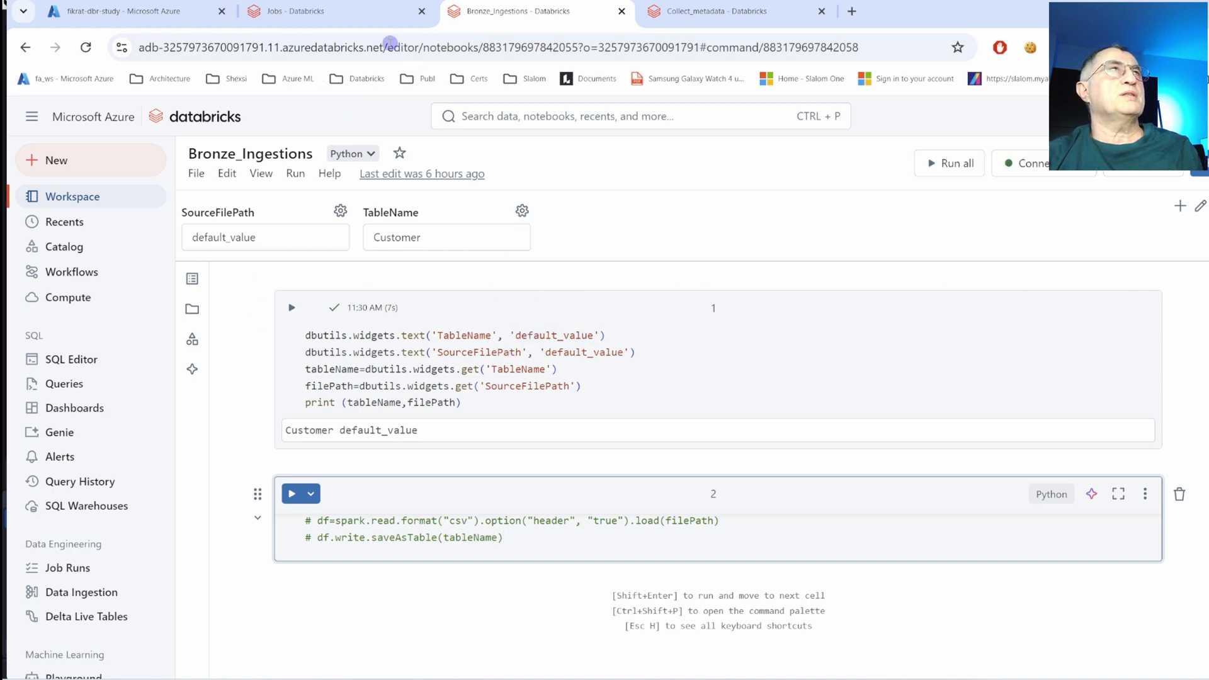
Create a new job whose first task is named for_each_demo and has the type For each.
click(338, 11)
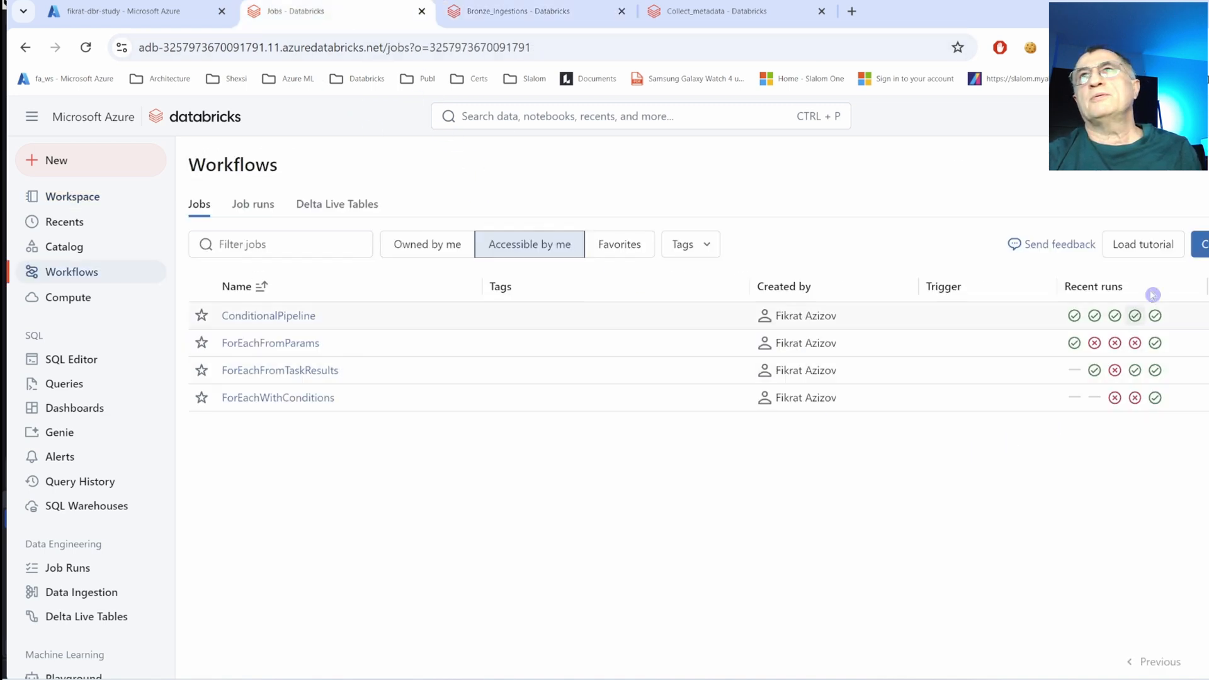
click(1200, 245)
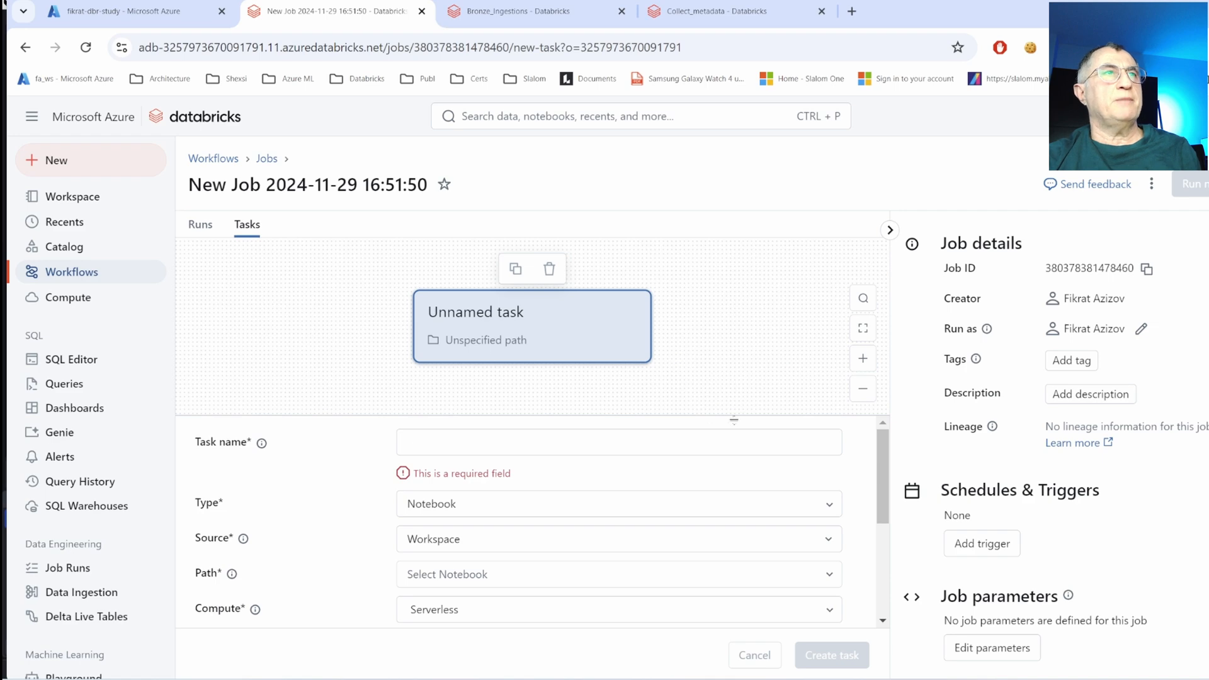
click(807, 436)
click(642, 436)
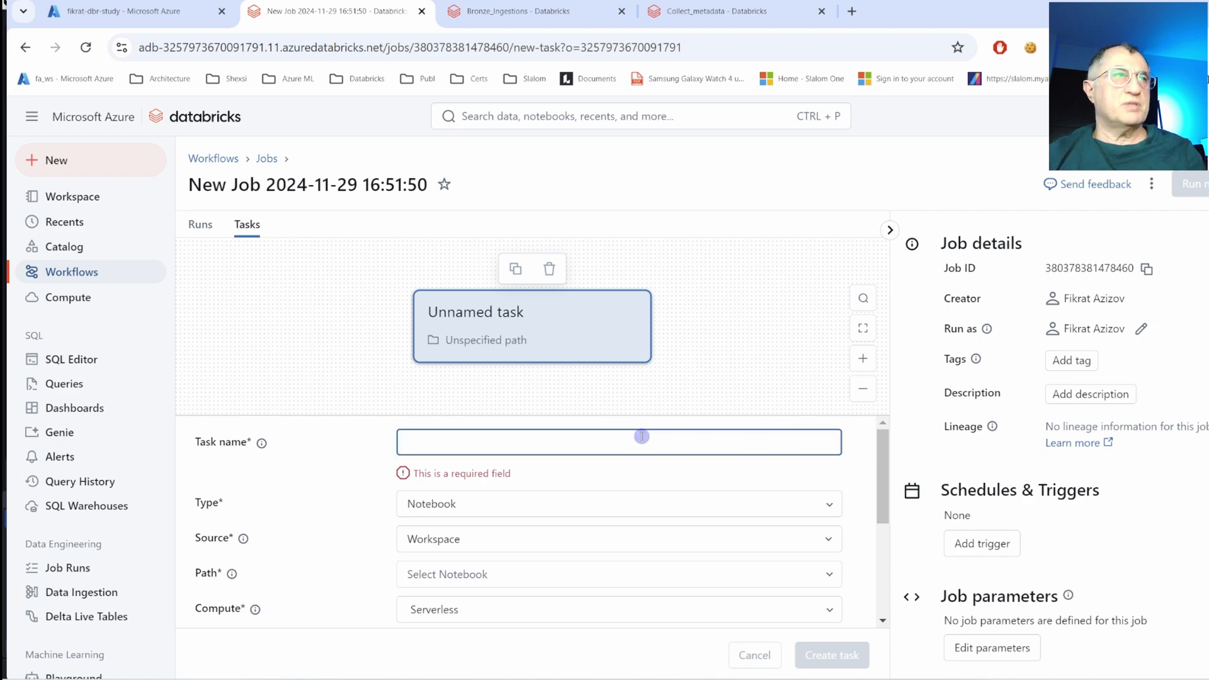
text(for)
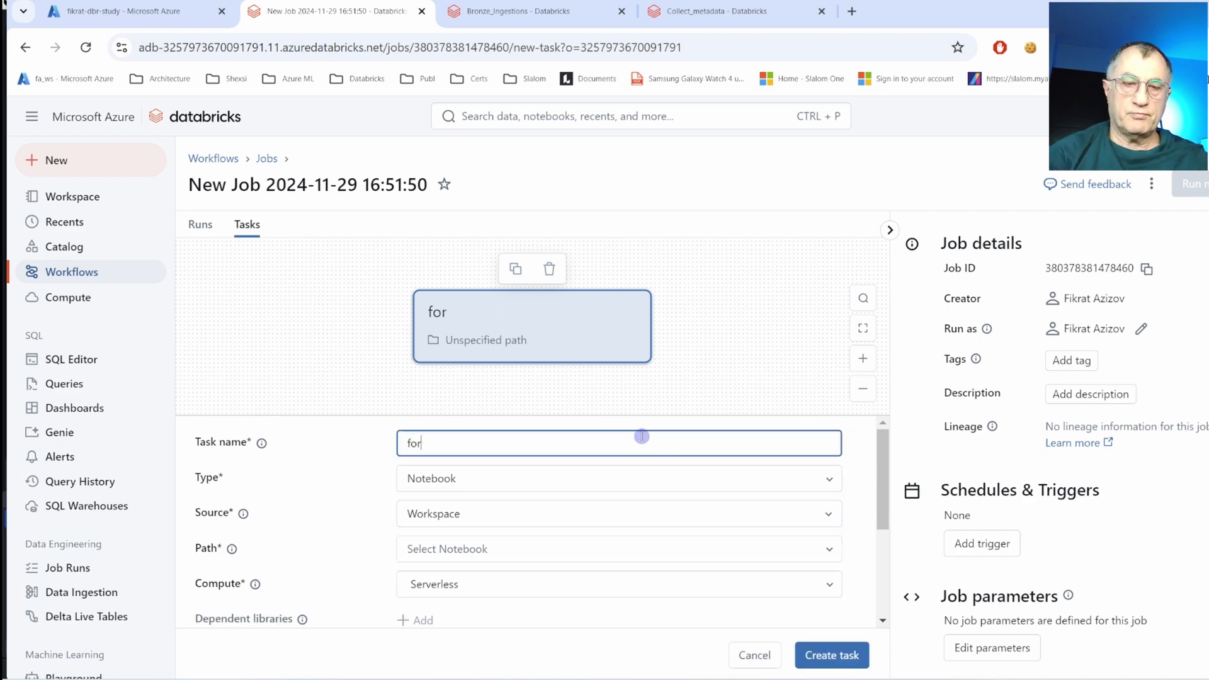
text(_e)
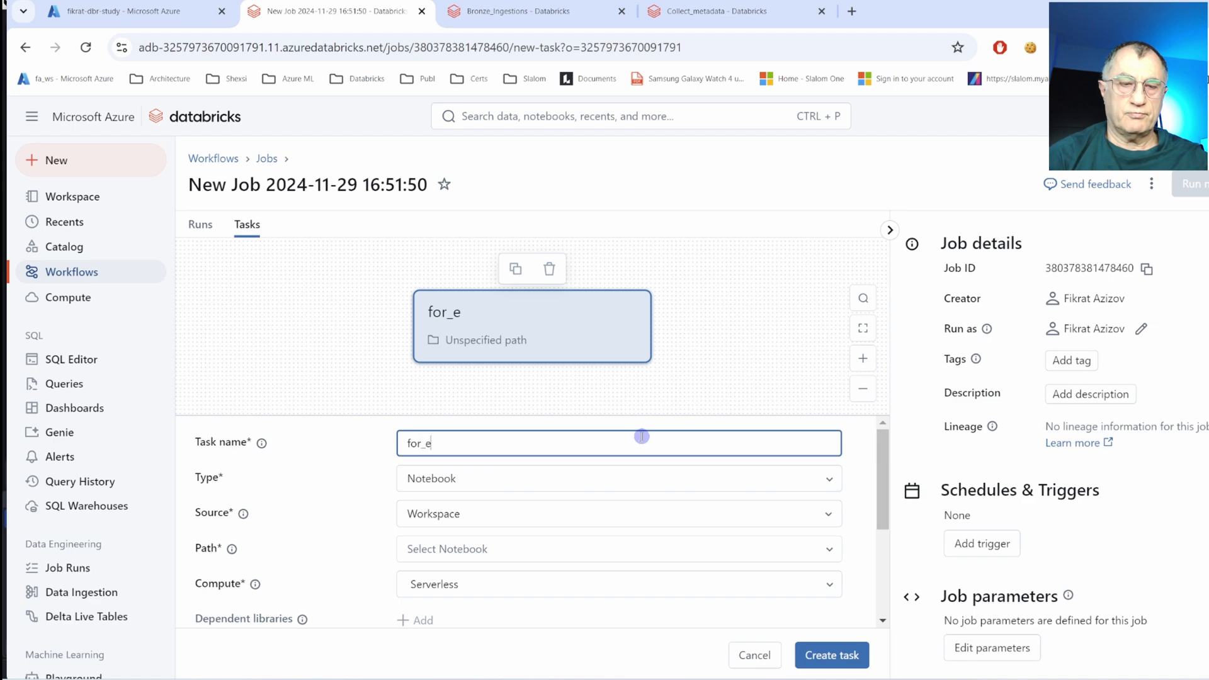
text(ach_demo)
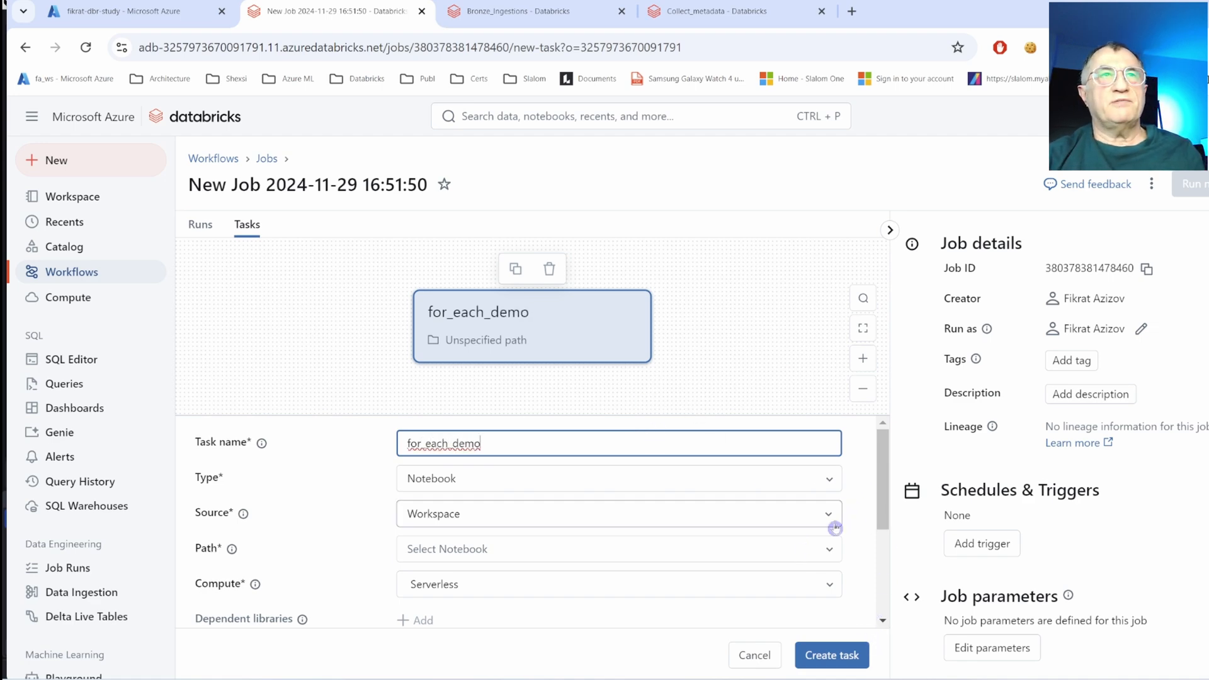
click(831, 481)
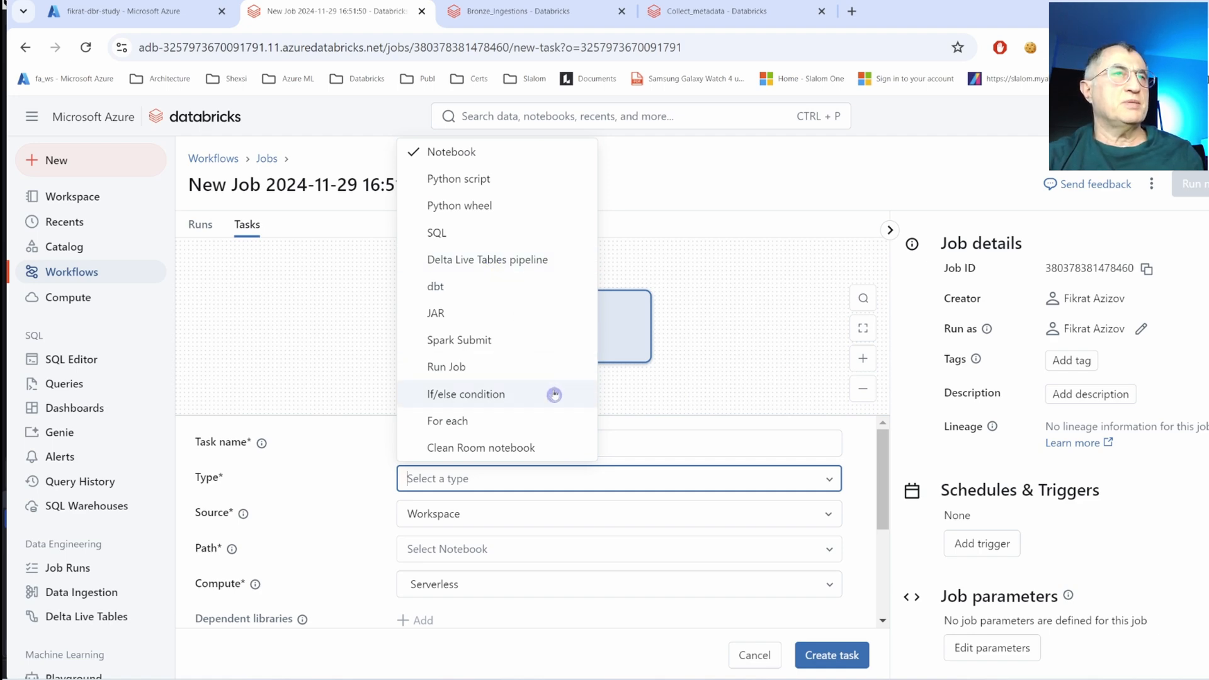
click(452, 422)
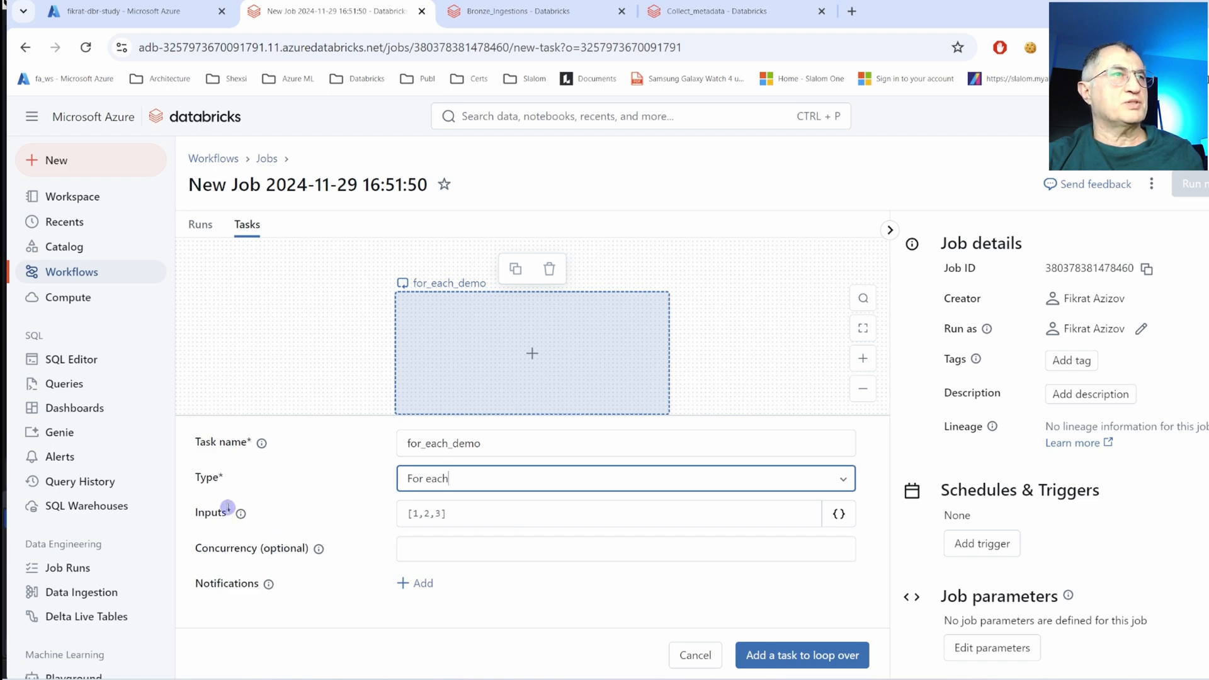
Enter the JSON array of Customer, Product and Sales table entries as the loop's inputs and set its concurrency to 3.
click(464, 525)
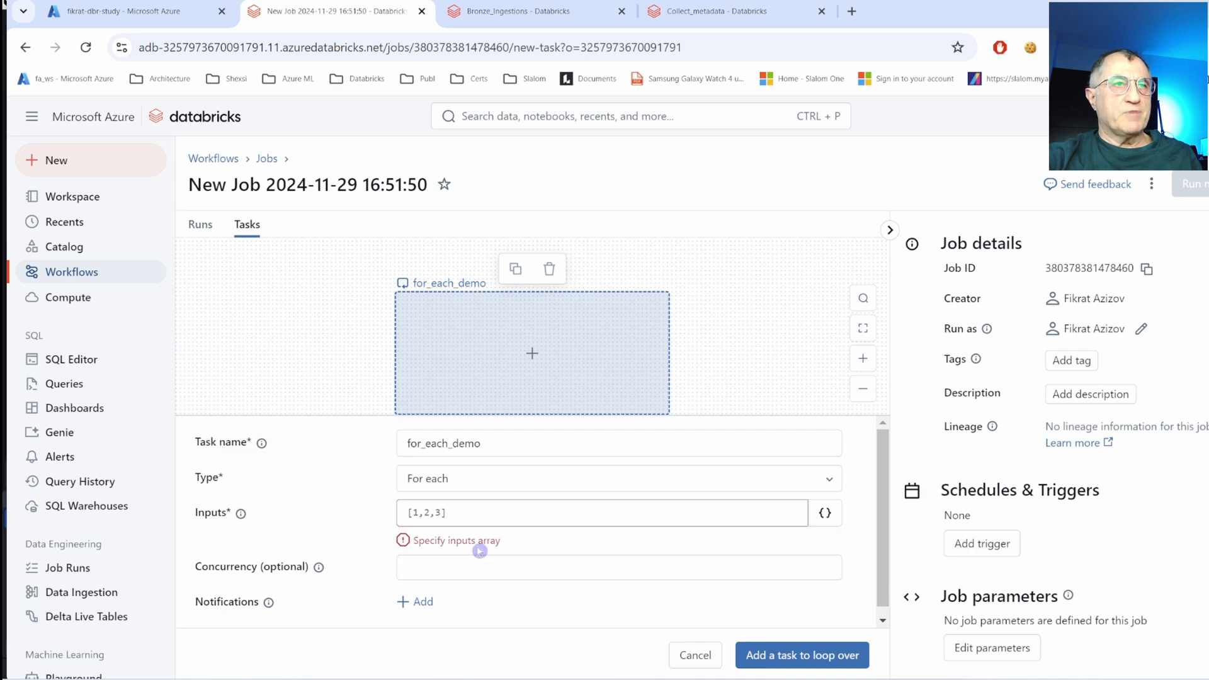
click(570, 678)
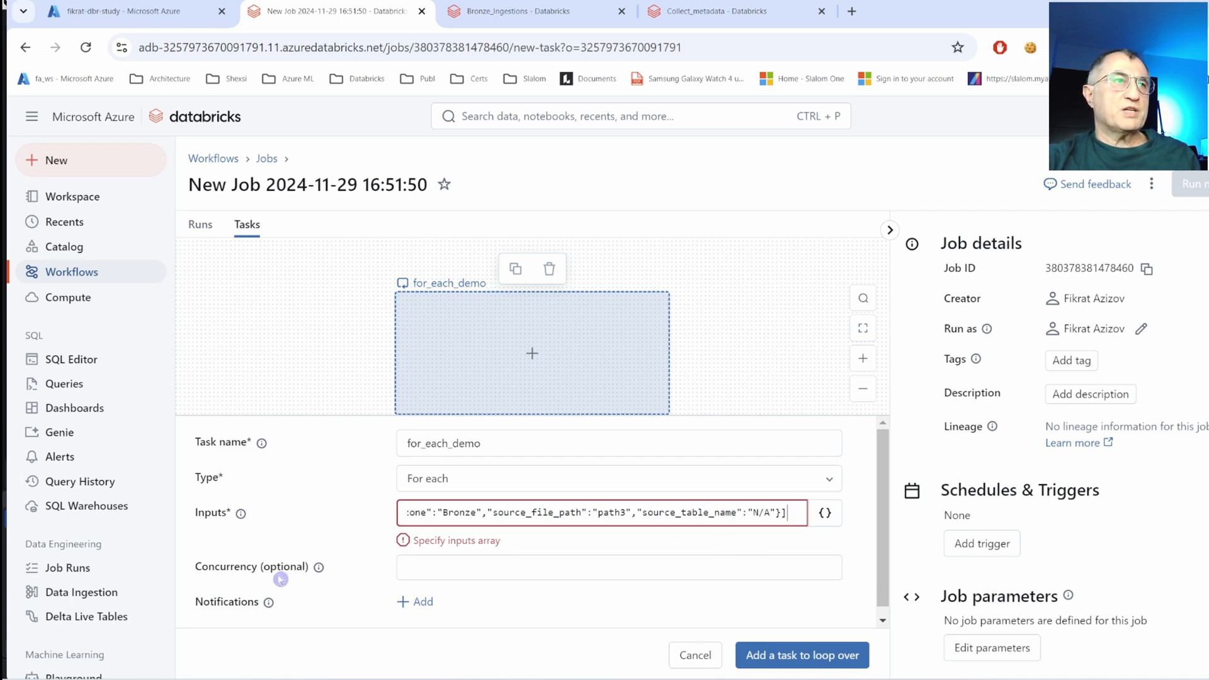
click(467, 570)
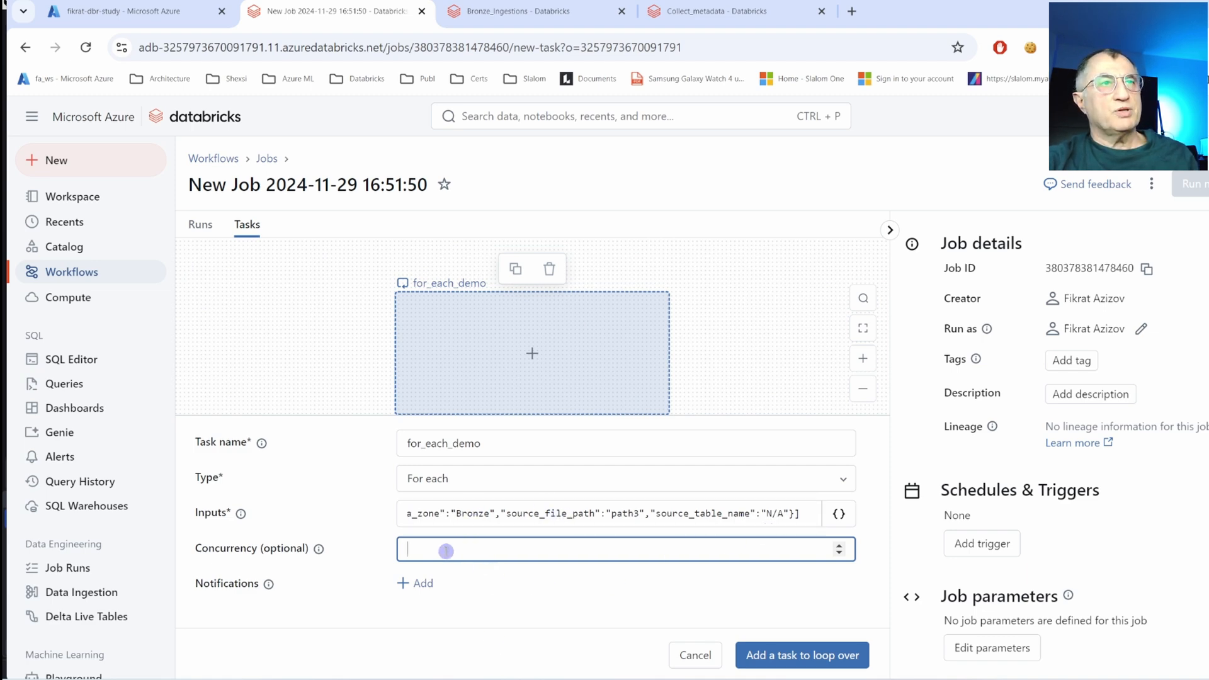
text(3)
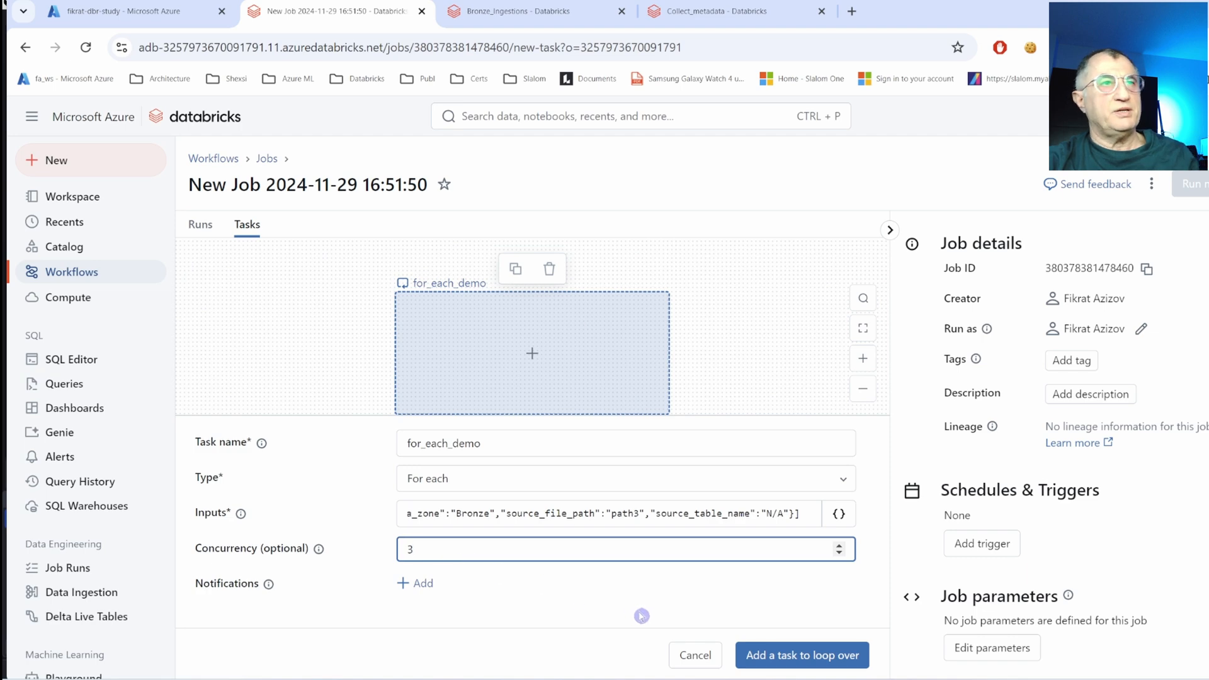
Add a Notebook task inside the loop and select the Bronze_Ingestions notebook from the user's workspace folder as its path.
click(813, 657)
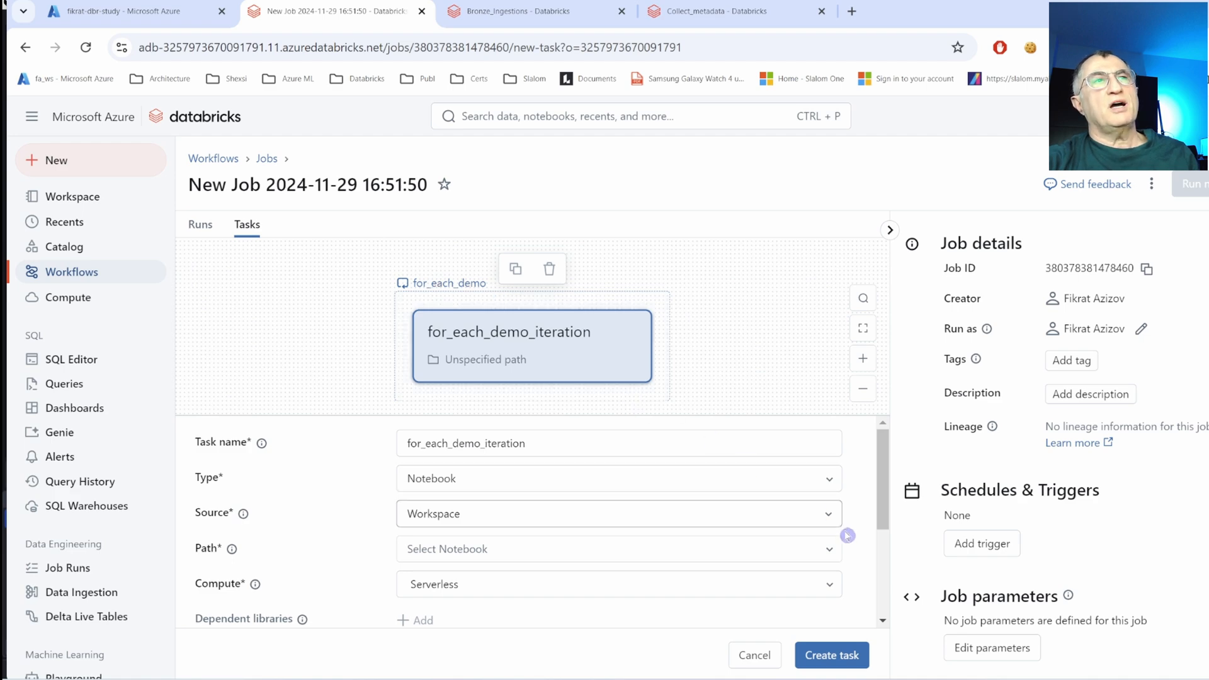
click(830, 483)
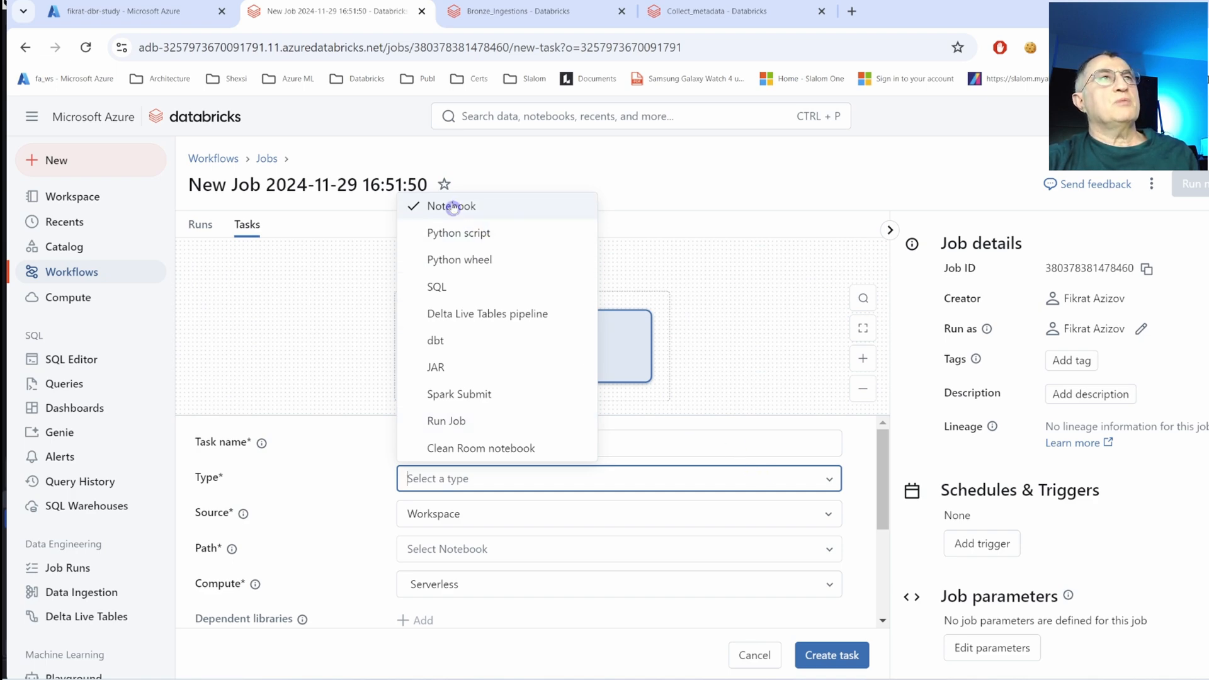
click(864, 503)
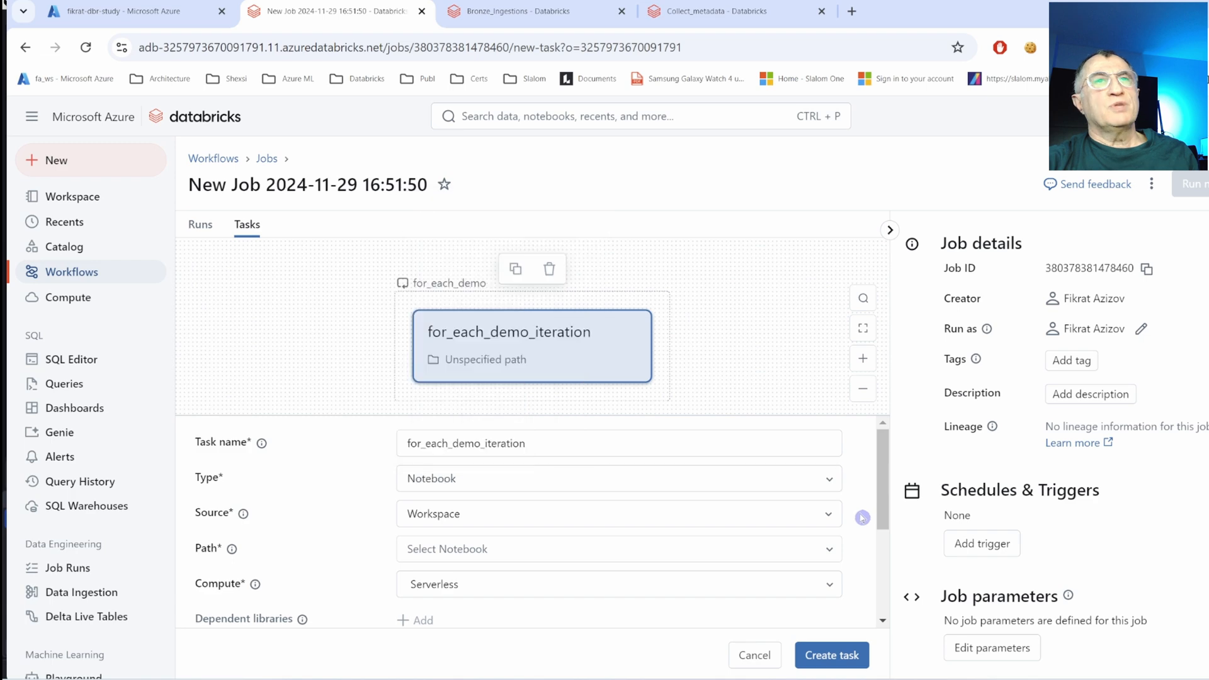
click(833, 555)
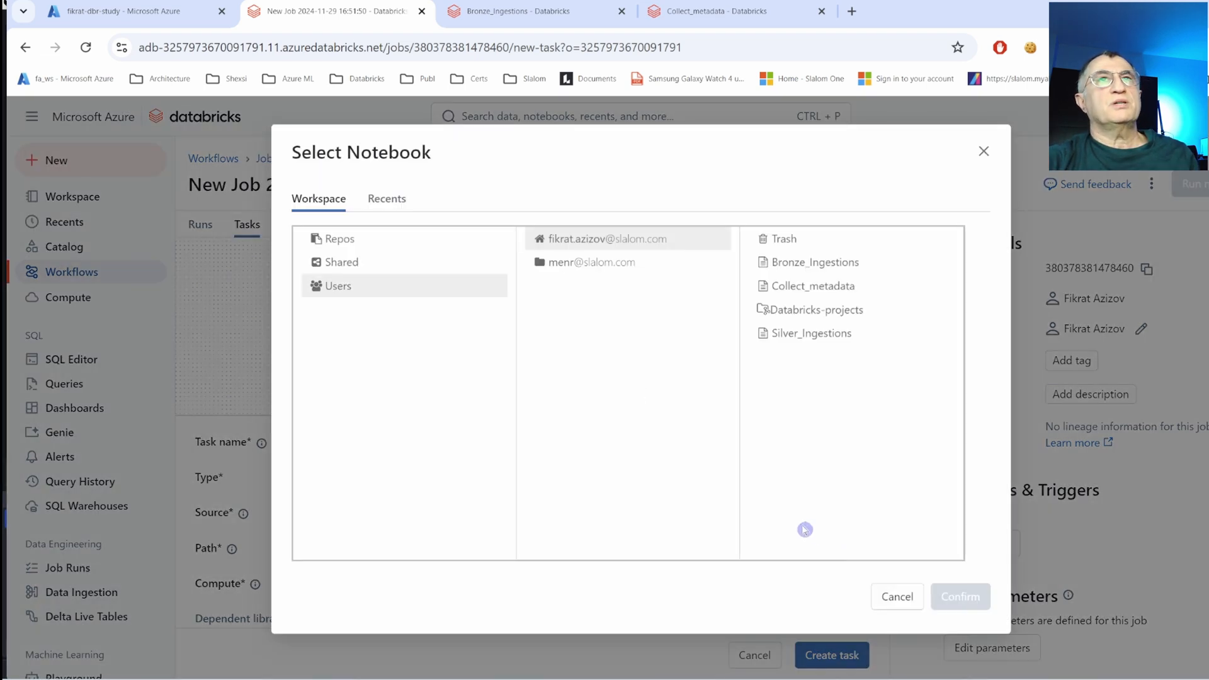
click(820, 265)
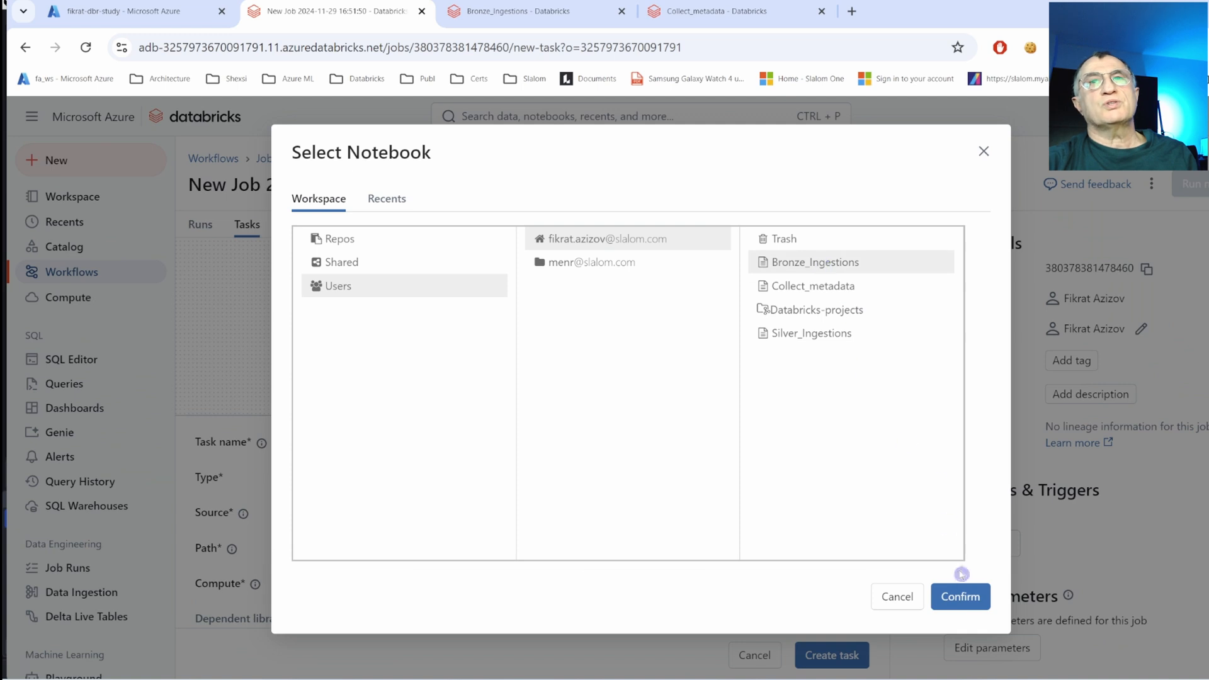
click(960, 595)
Add a parameter to the iteration task with the key TableName, copied from the Bronze_Ingestions notebook's widget code.
scroll(891, 554, down, 2)
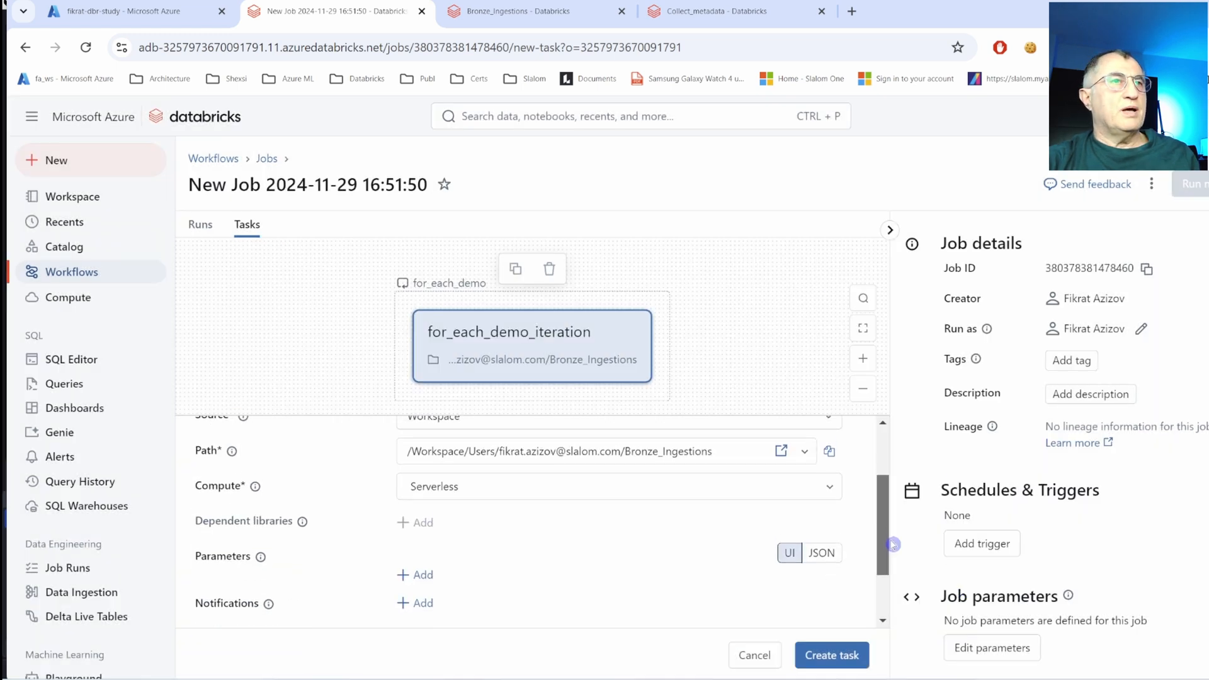
scroll(895, 554, up, 1)
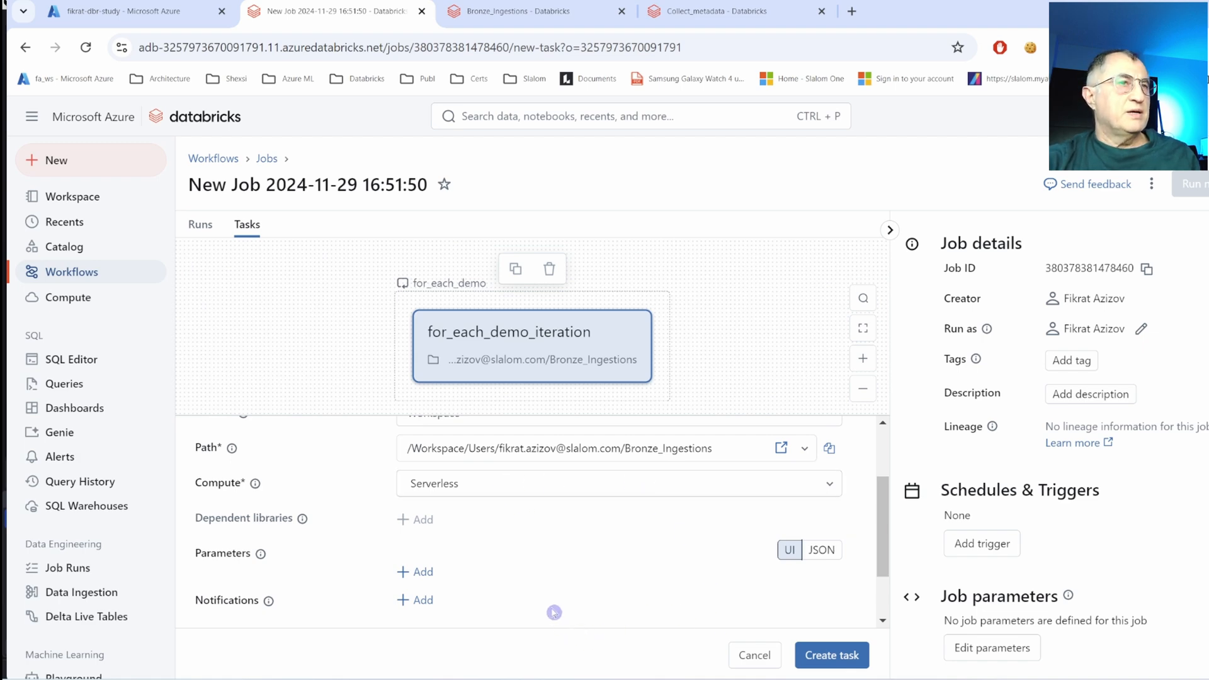
scroll(542, 554, down, 1)
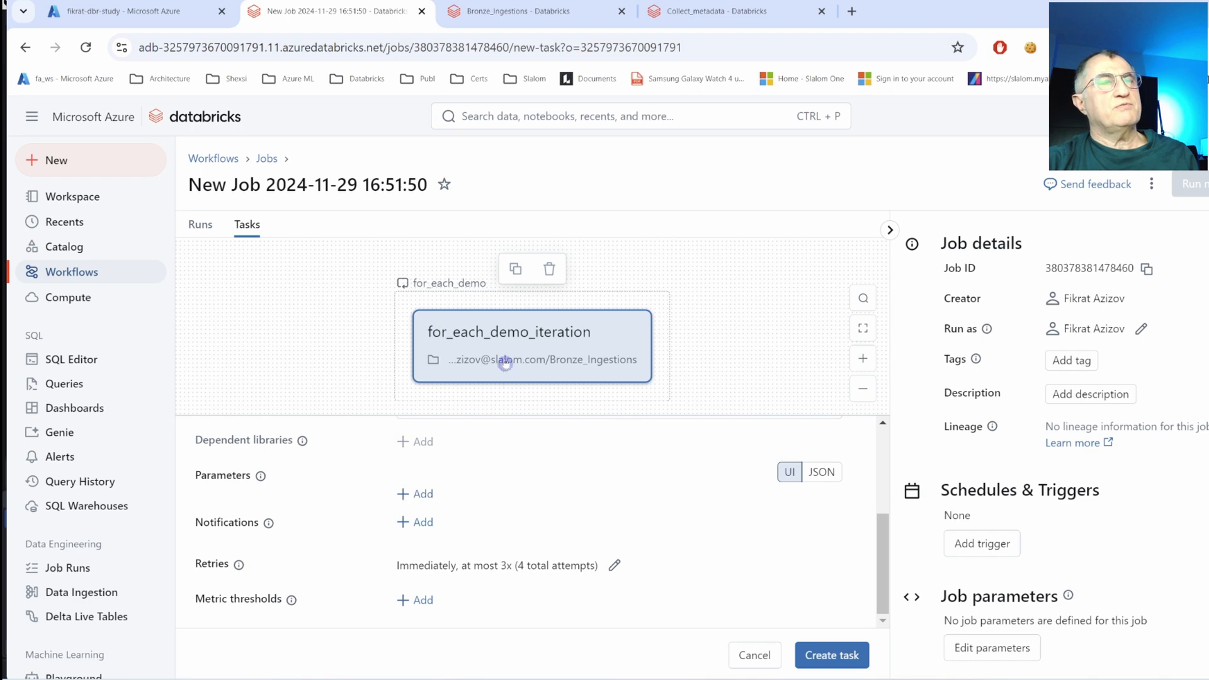
click(404, 494)
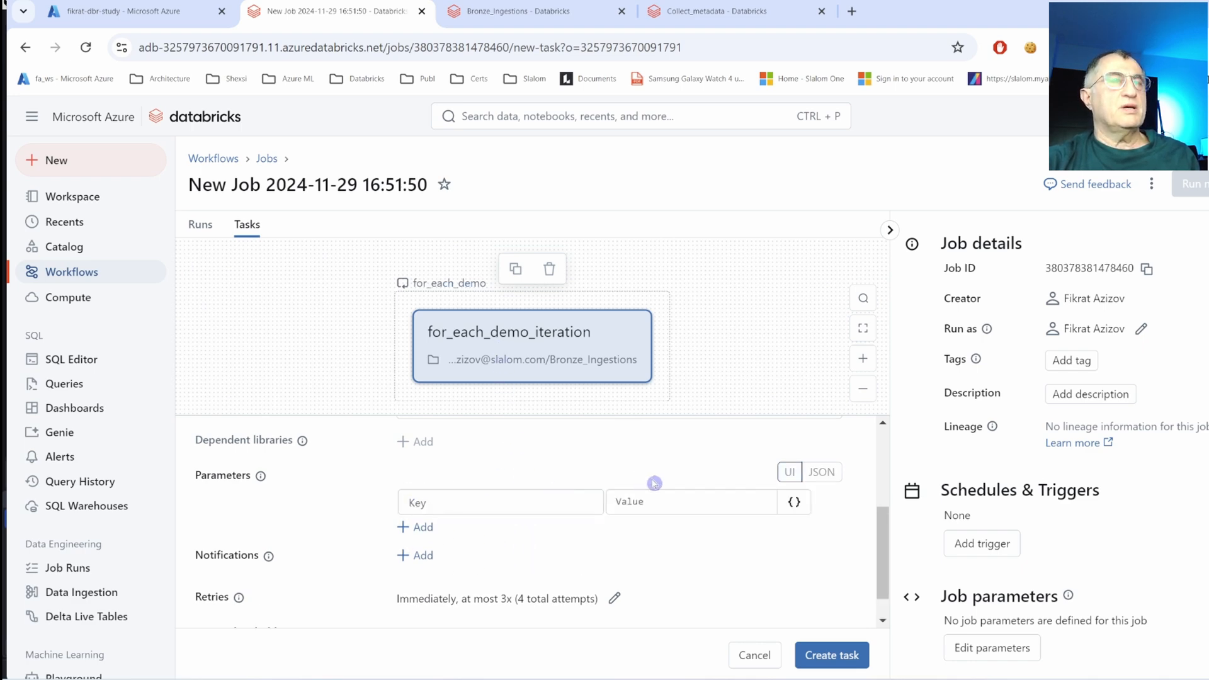
click(522, 17)
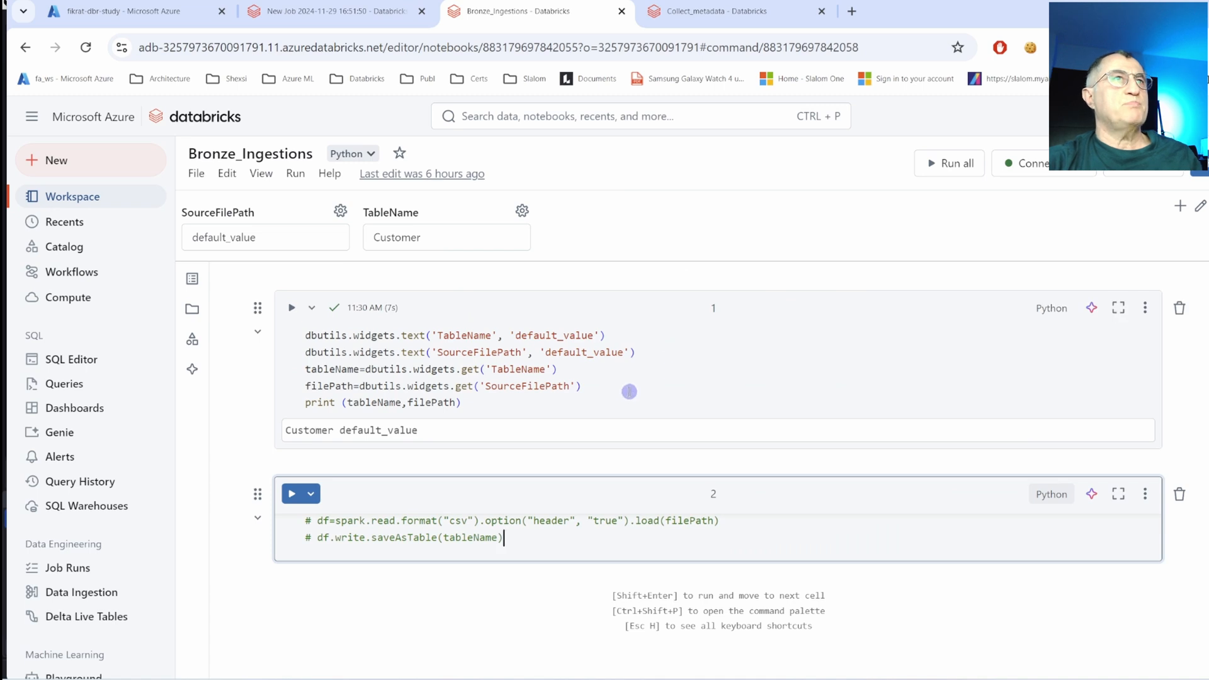
double_click(475, 335)
key(ctrl+c)
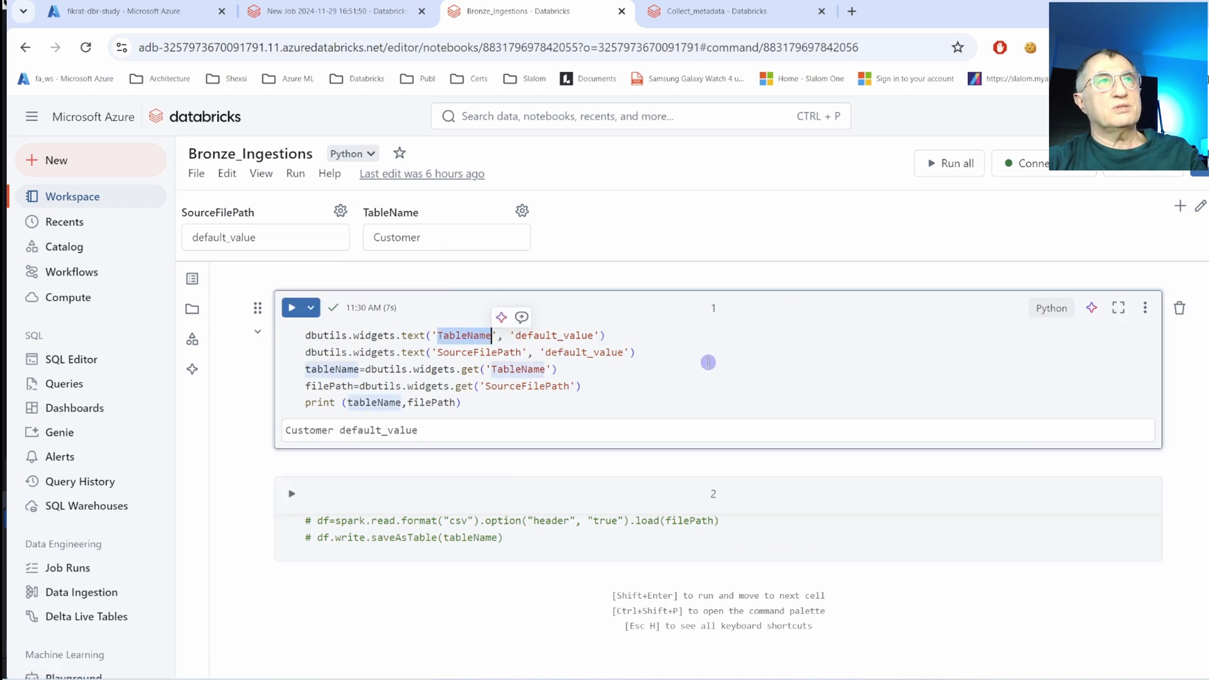
click(358, 17)
click(459, 498)
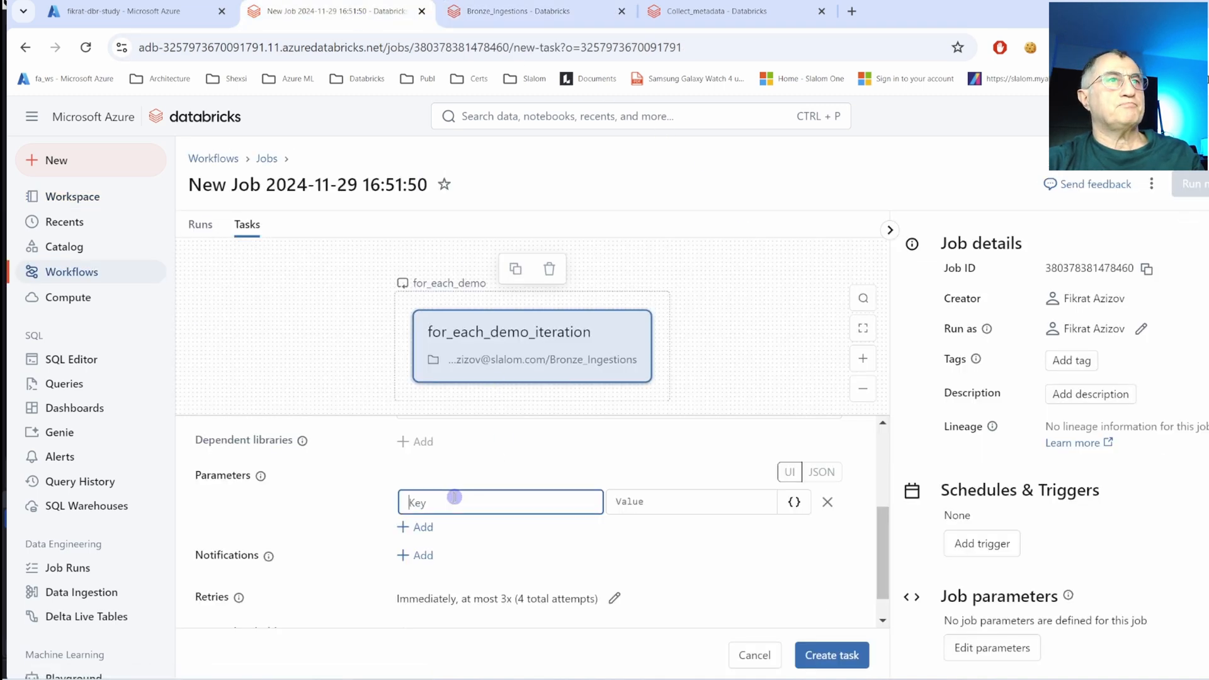
key(ctrl+v)
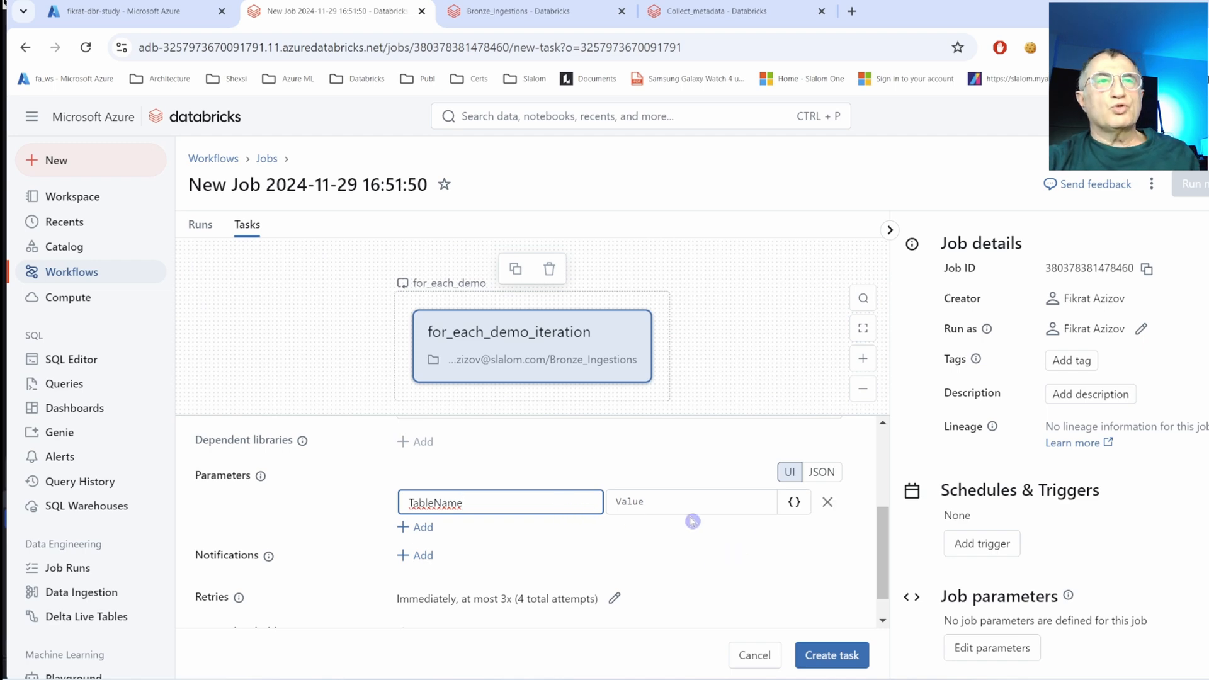
Insert the dynamic reference {{input.}} as the TableName parameter's value, without the placeholder field name.
click(795, 510)
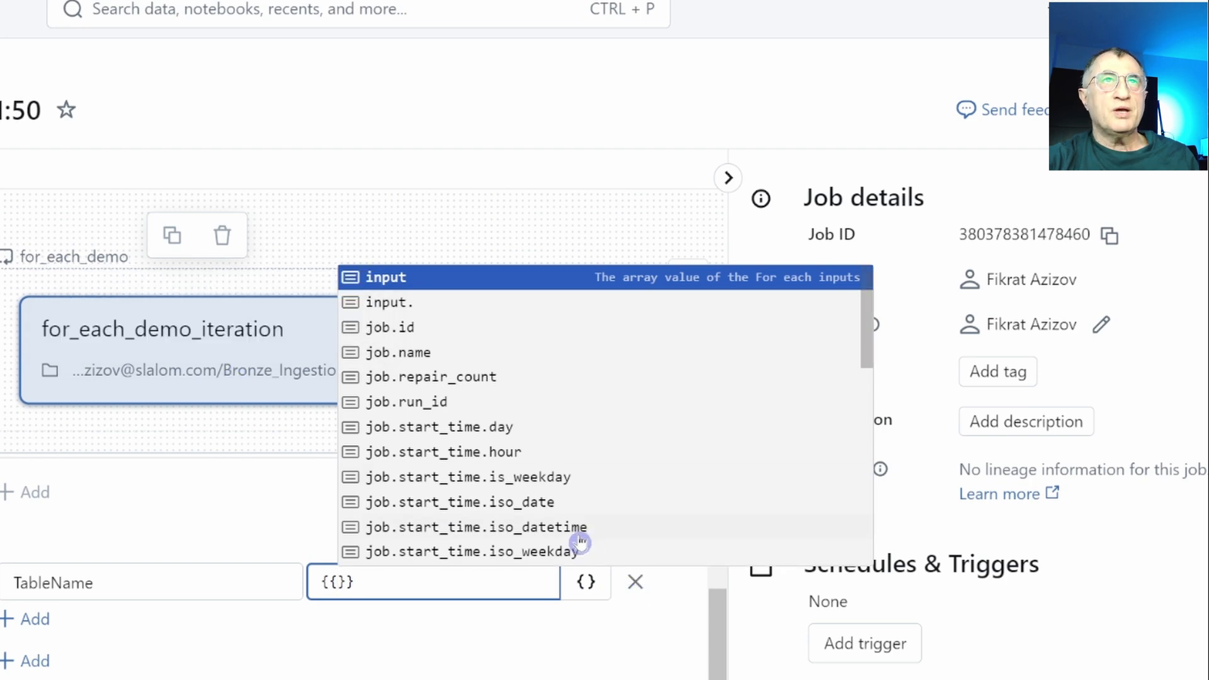
click(402, 303)
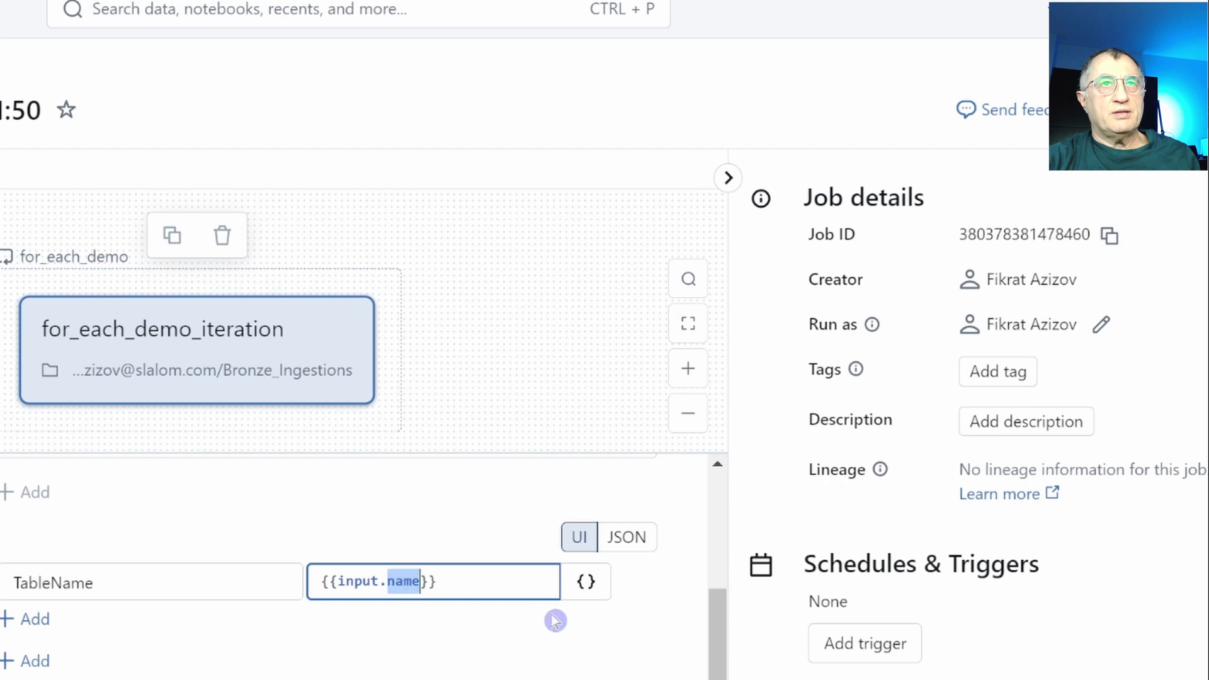
key(BackSpace)
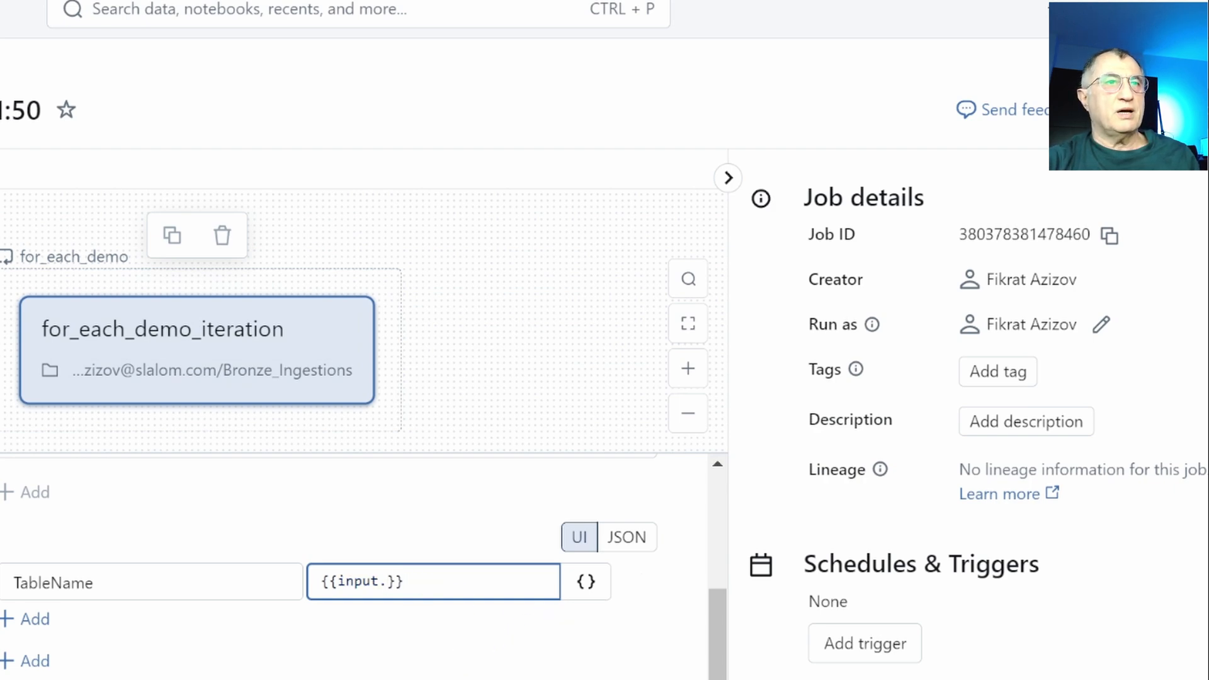
Complete the TableName parameter's value as {{input.table_name}}, using the field name copied from the JSON array in the text editor.
key(alt+Tab)
drag(132, 161, 169, 157)
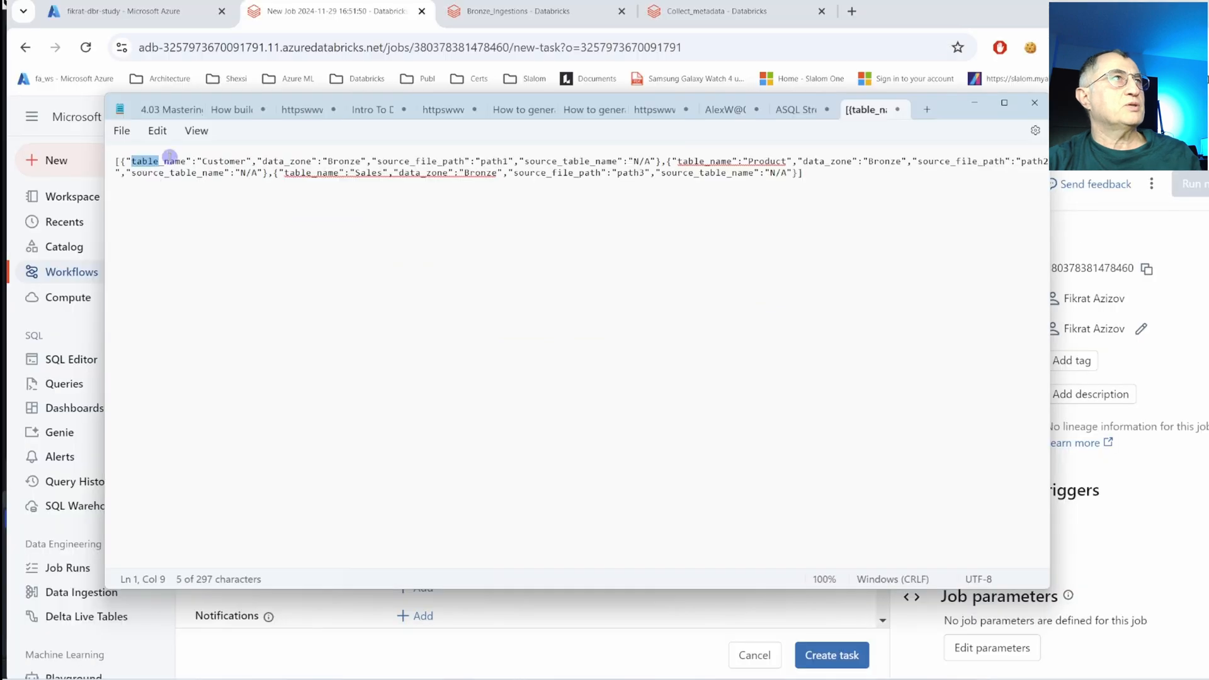
double_click(183, 162)
key(ctrl+c)
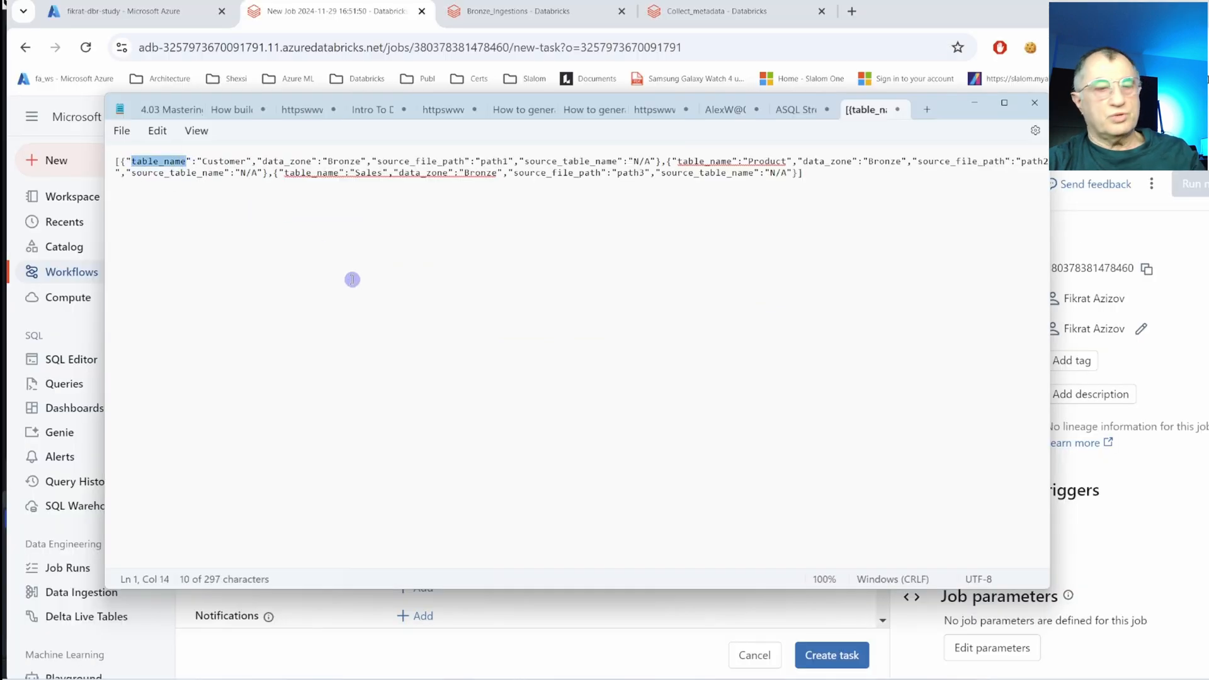
click(509, 627)
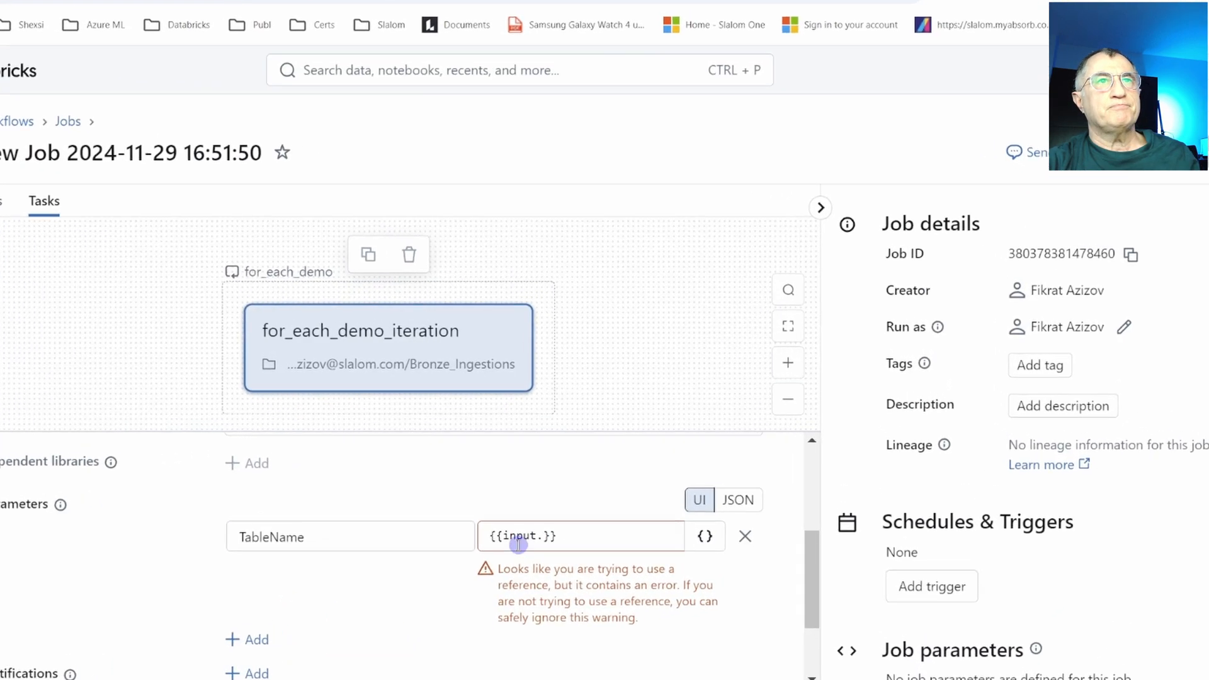
click(660, 503)
key(ctrl+v)
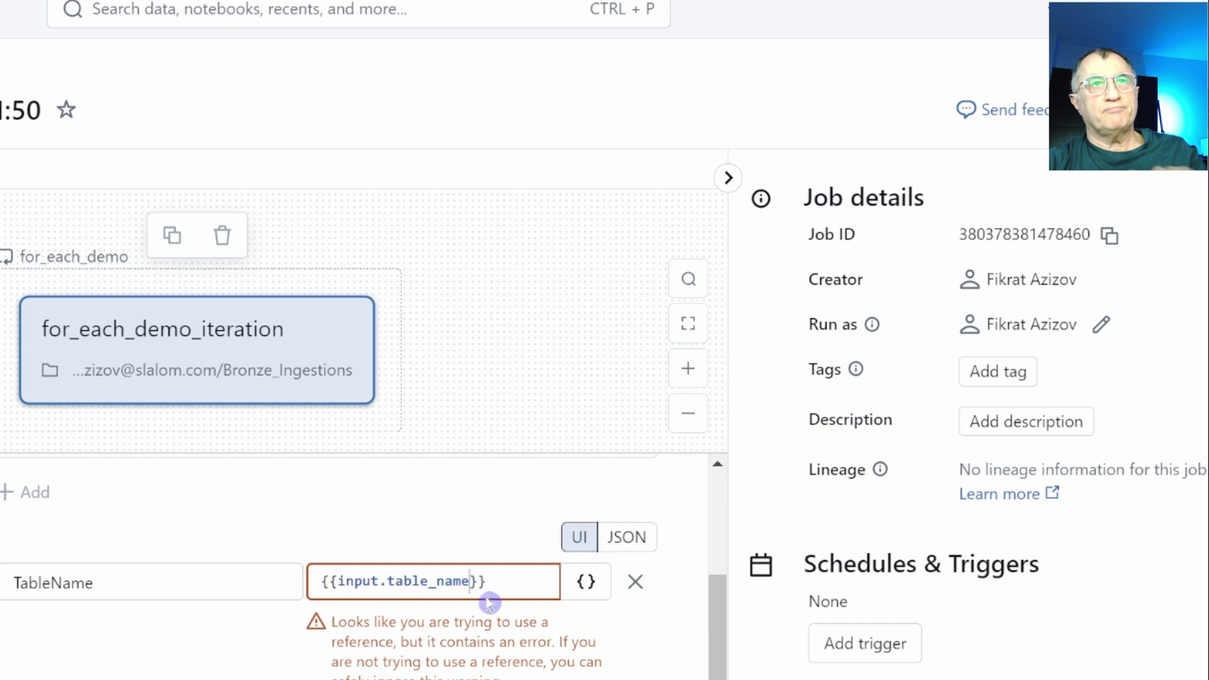
click(164, 640)
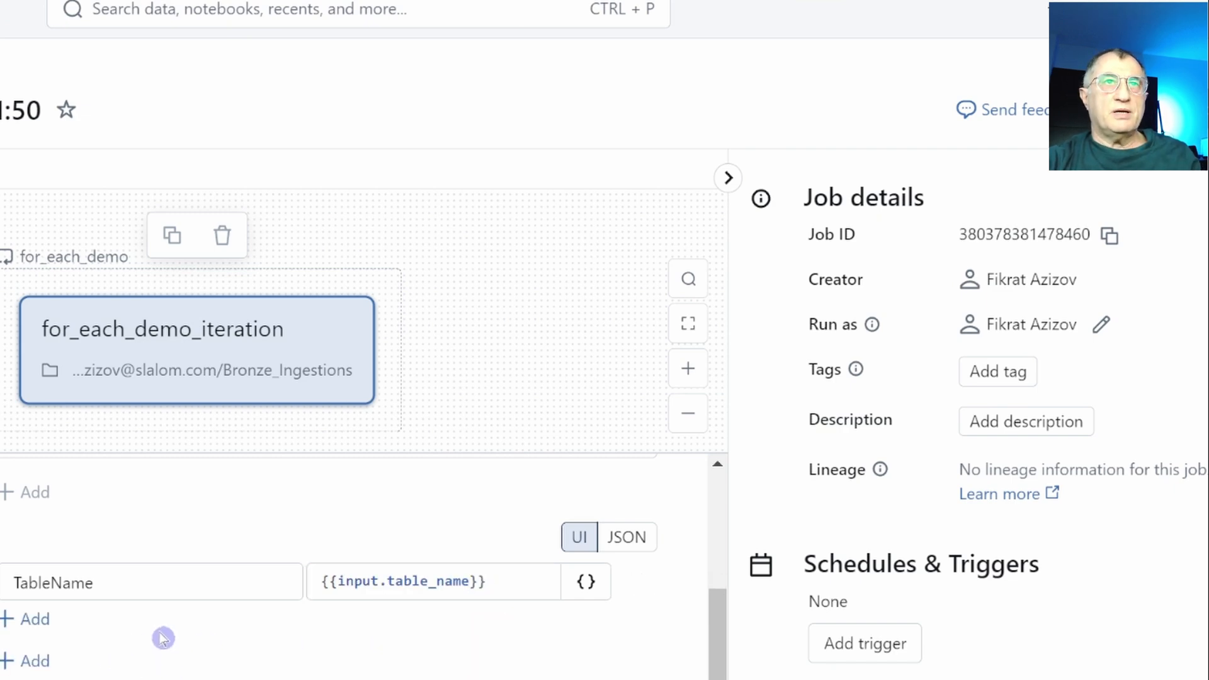
Add a second parameter to the iteration task with the key SourceFilePath, copied from the Bronze_Ingestions notebook's widget code.
click(24, 618)
click(104, 628)
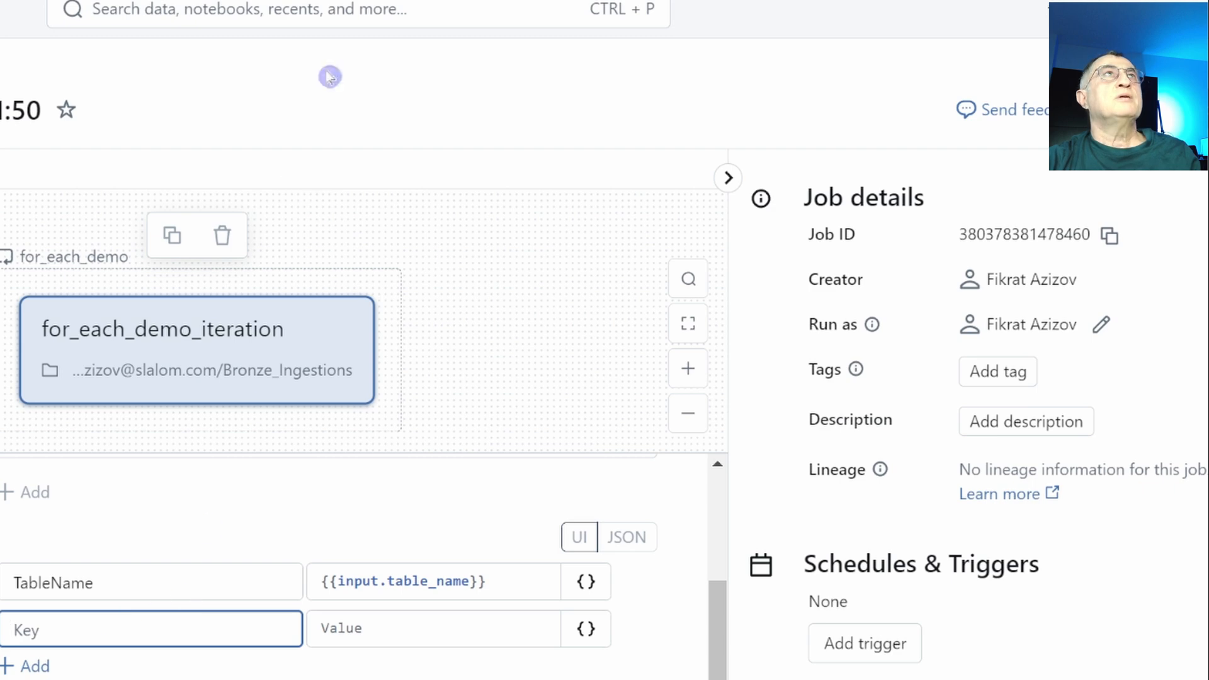
click(271, 1)
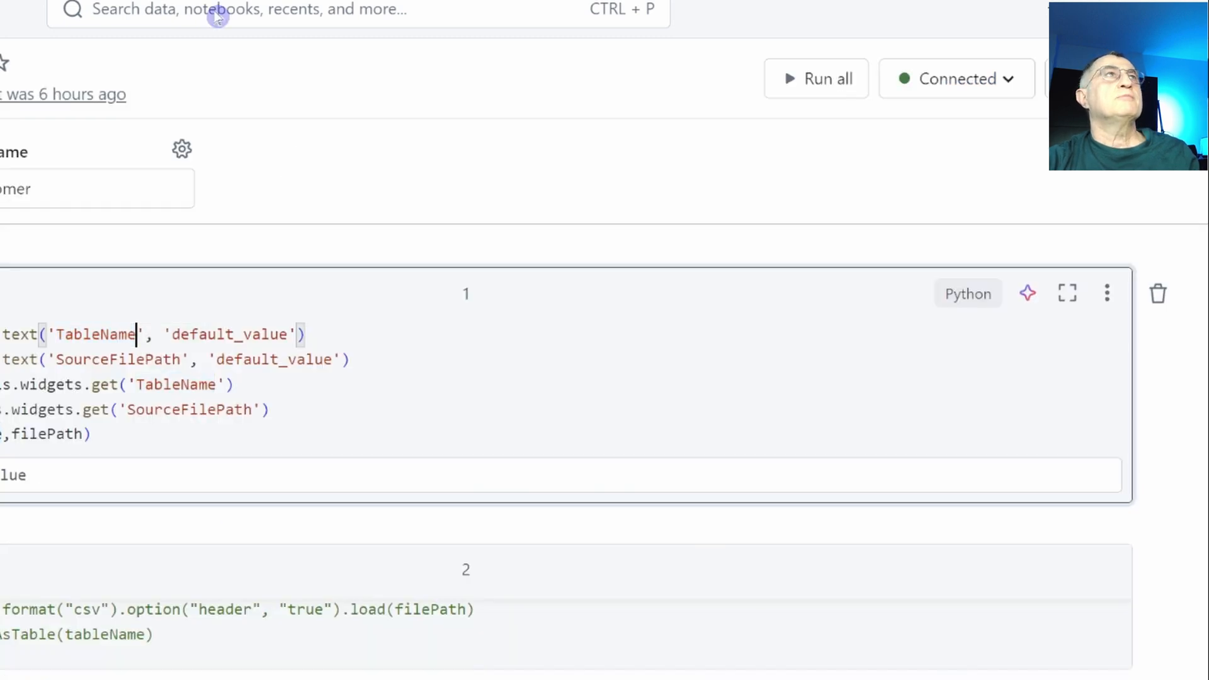
double_click(73, 359)
key(ctrl+c)
click(312, 6)
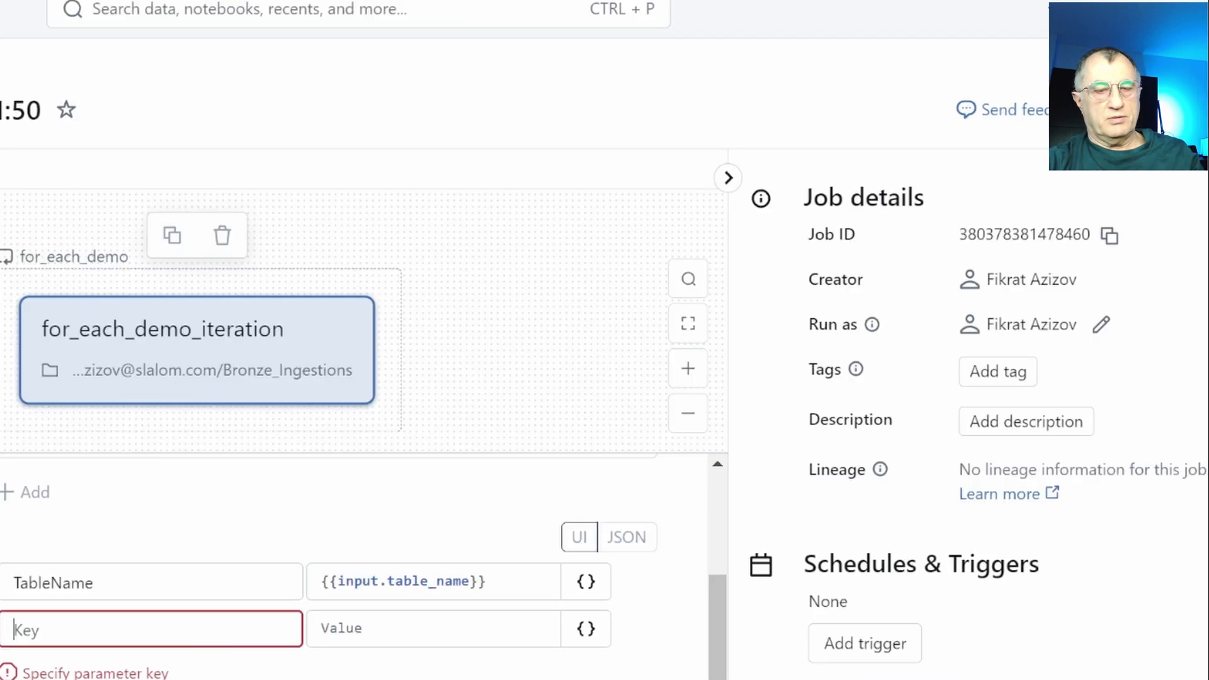
key(ctrl+v)
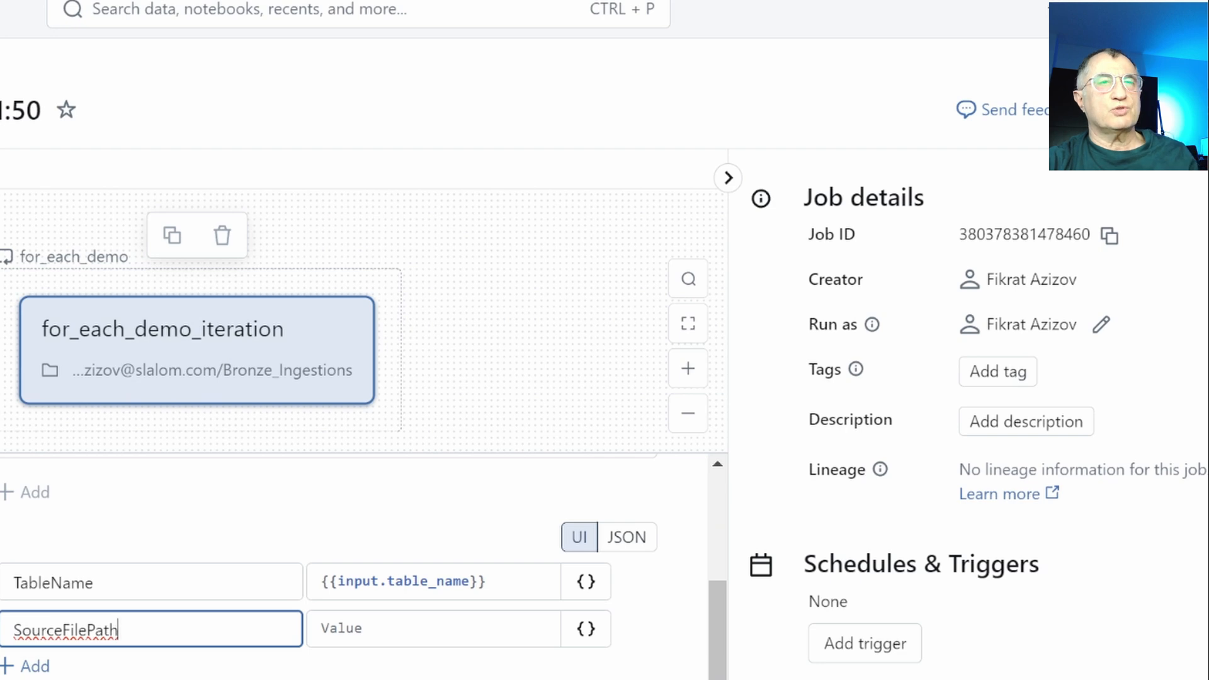
Set the SourceFilePath parameter's value to the dynamic reference {{input.source_file_path}} and create the iteration task.
click(353, 627)
key(alt+Tab)
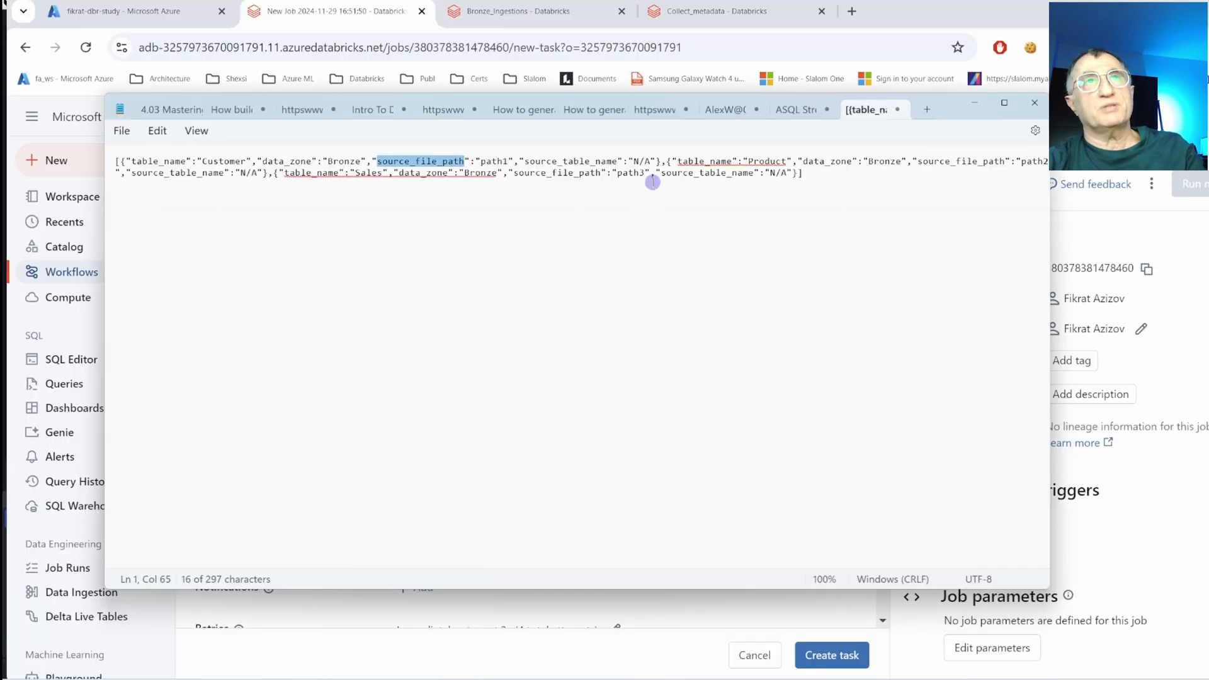
click(975, 103)
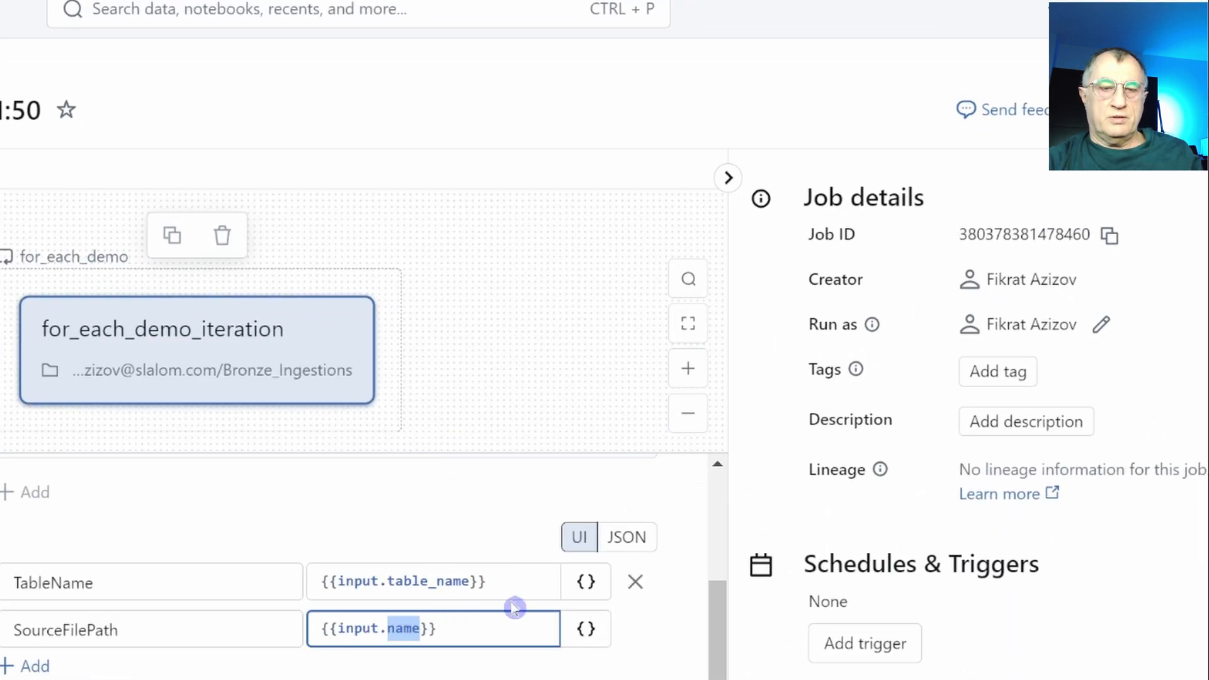
text(source_file_path)
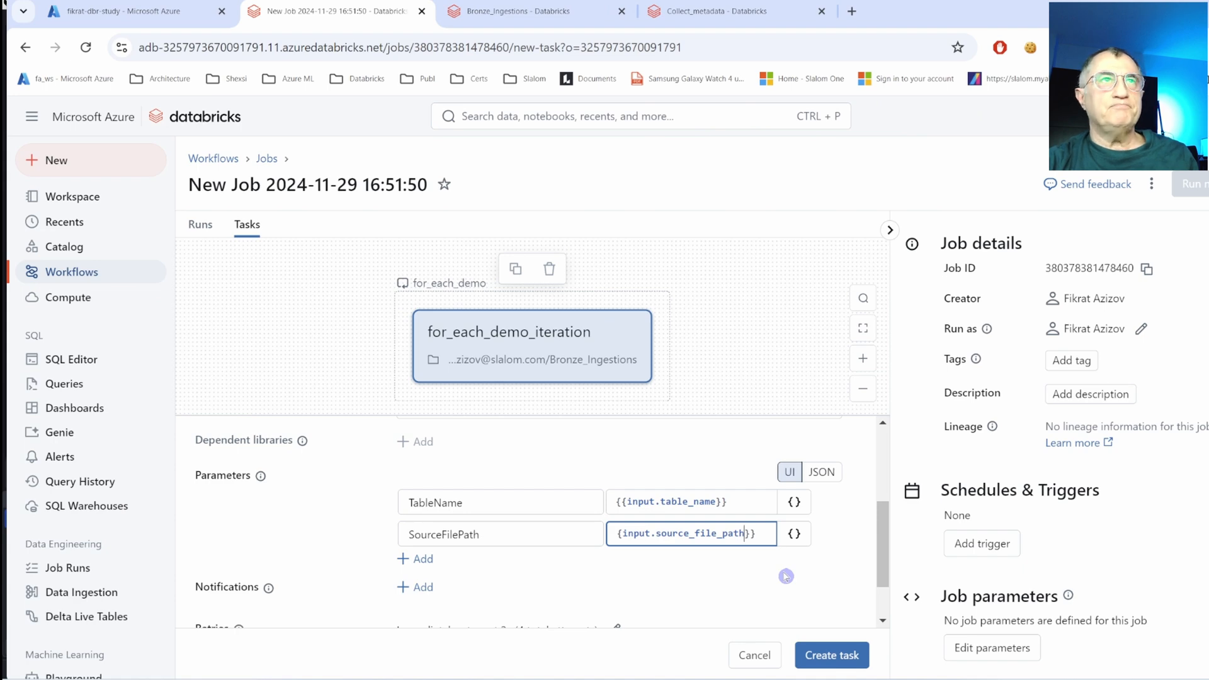
scroll(786, 577, down, 1)
click(832, 655)
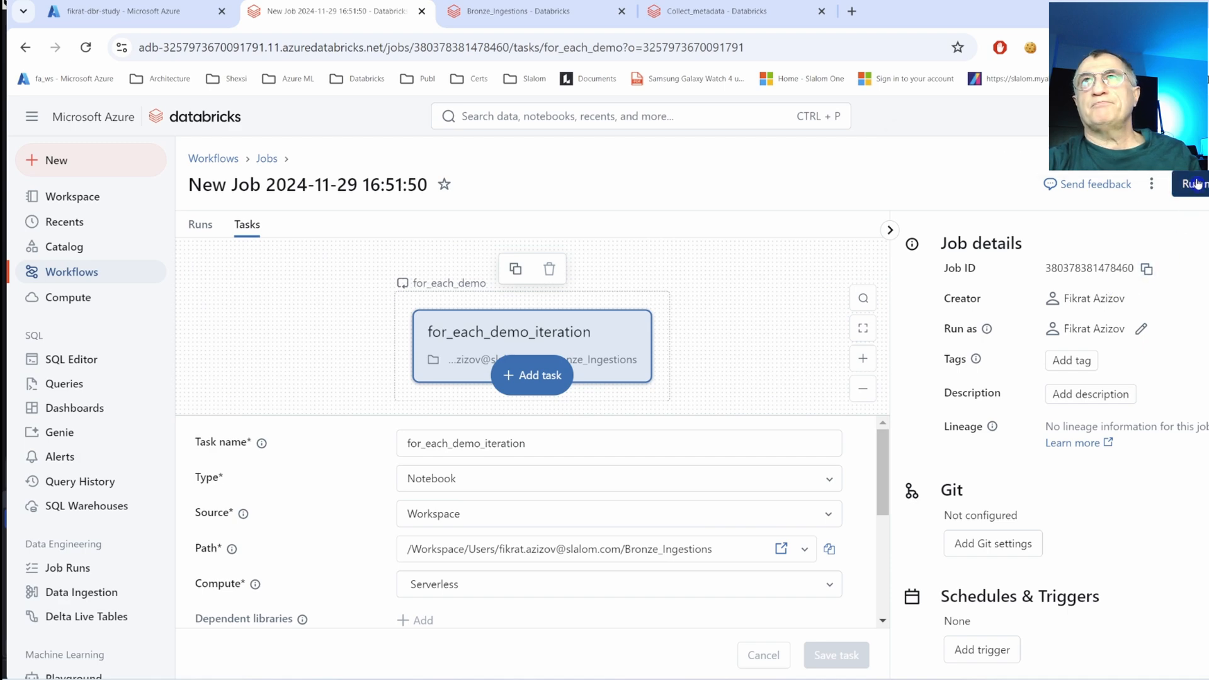
Run the job and review the notebook output of the run's Customer iteration.
click(261, 228)
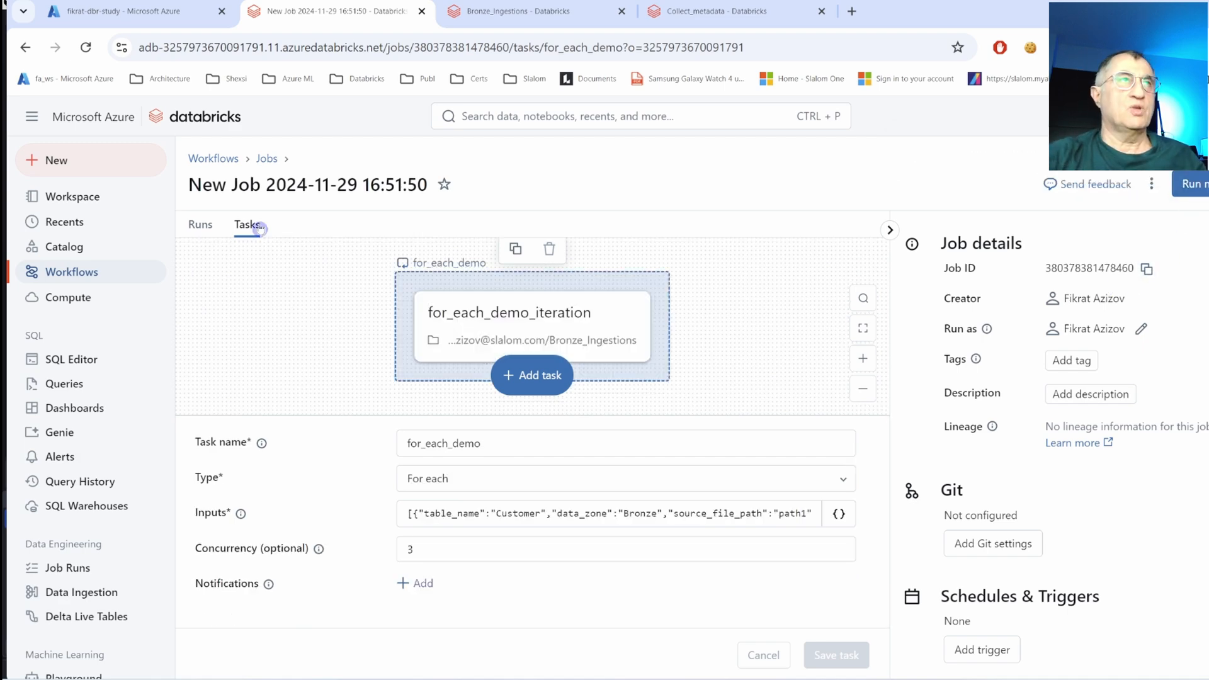
click(202, 228)
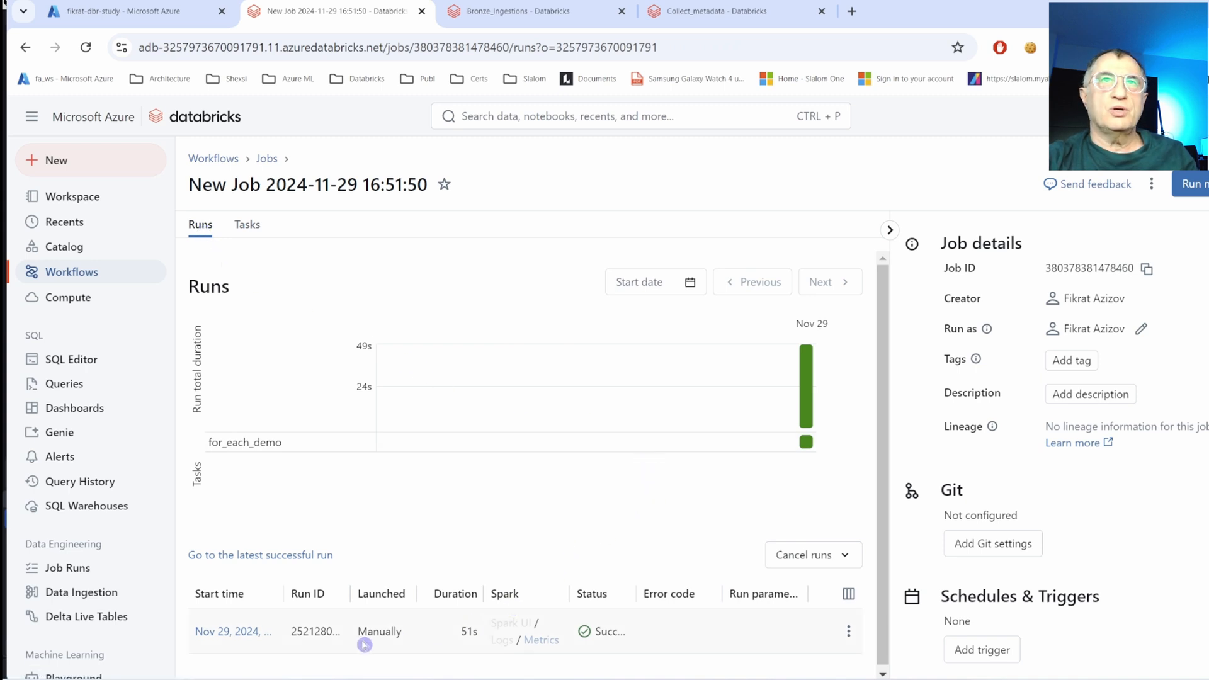
click(243, 631)
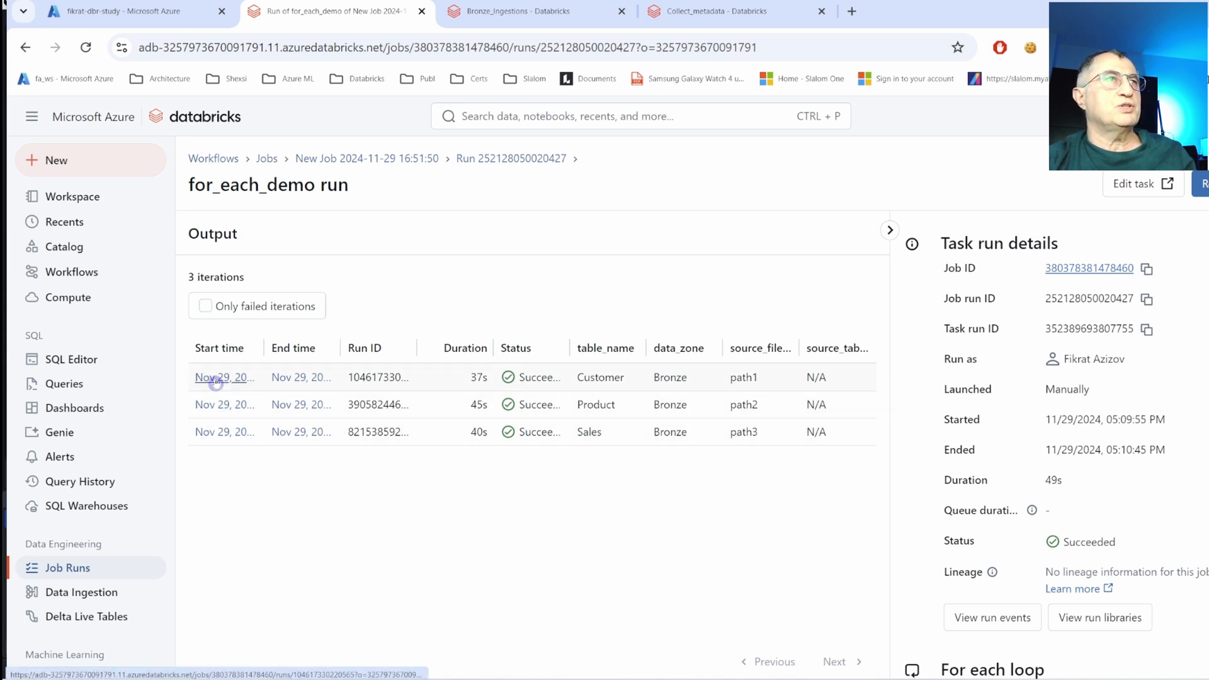
click(216, 379)
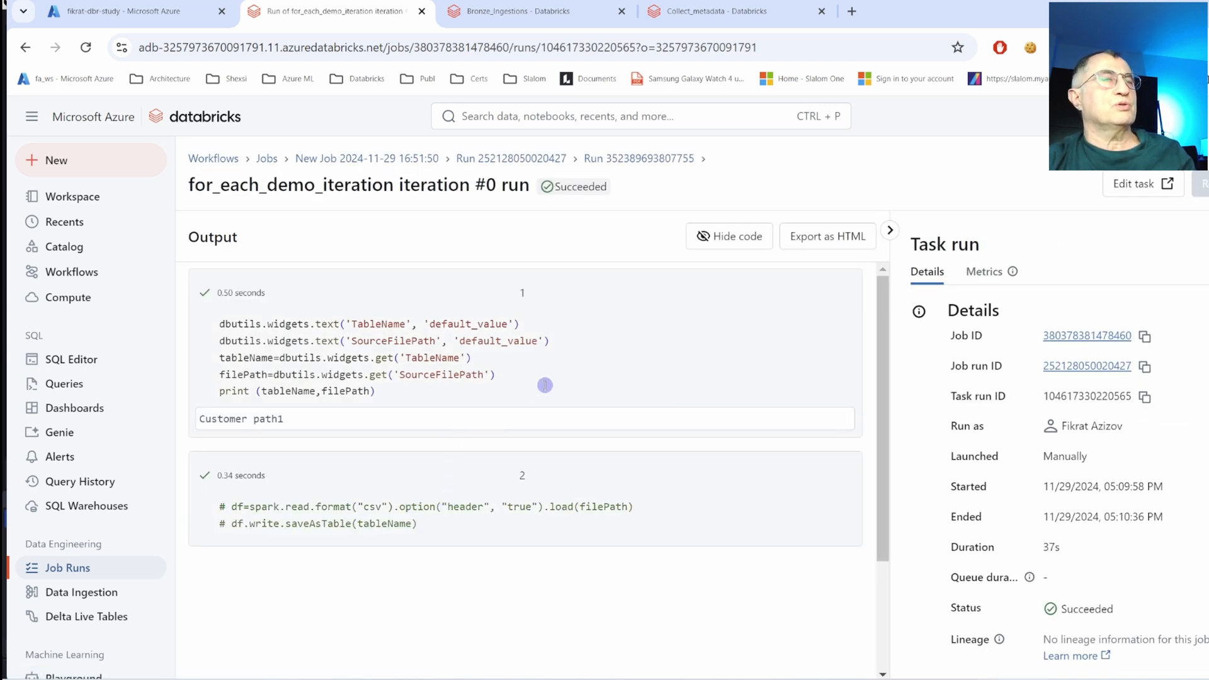
click(312, 161)
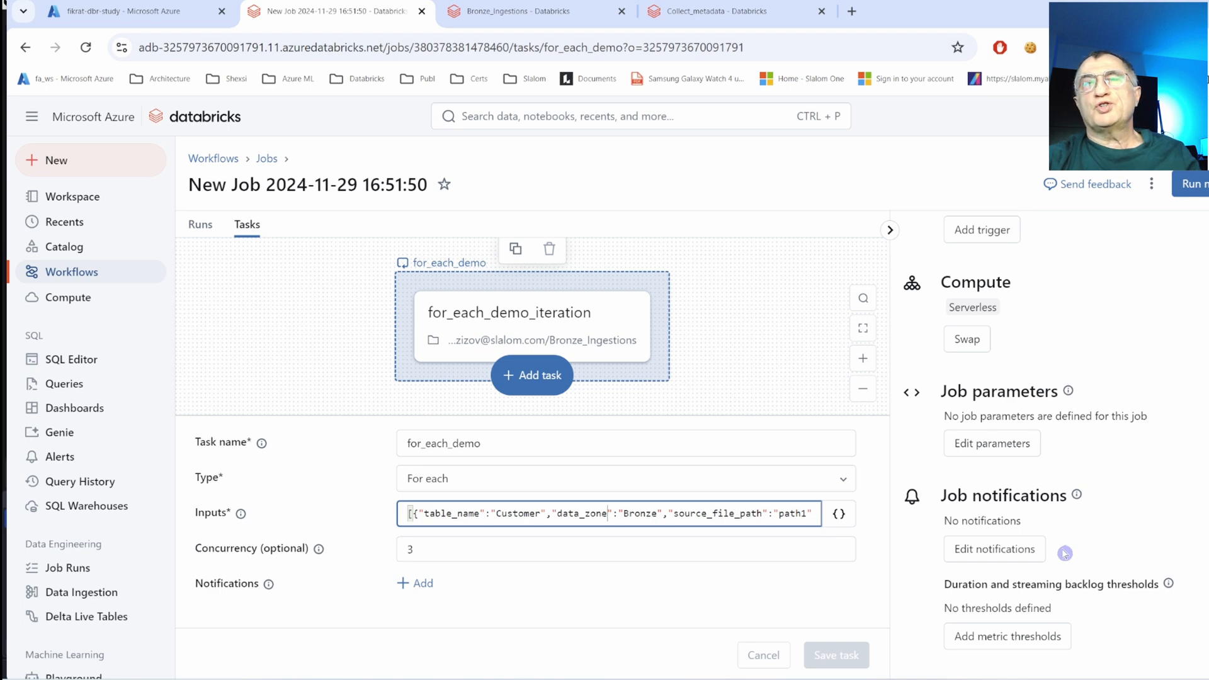
click(990, 444)
click(537, 416)
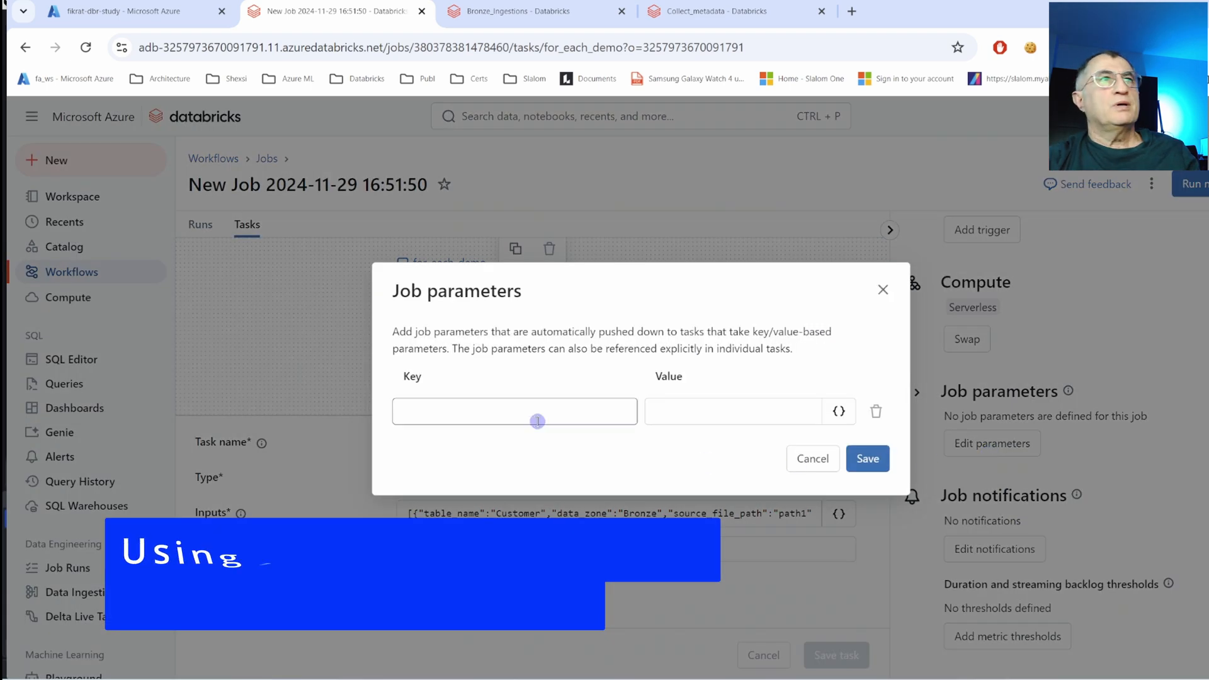
text(ta)
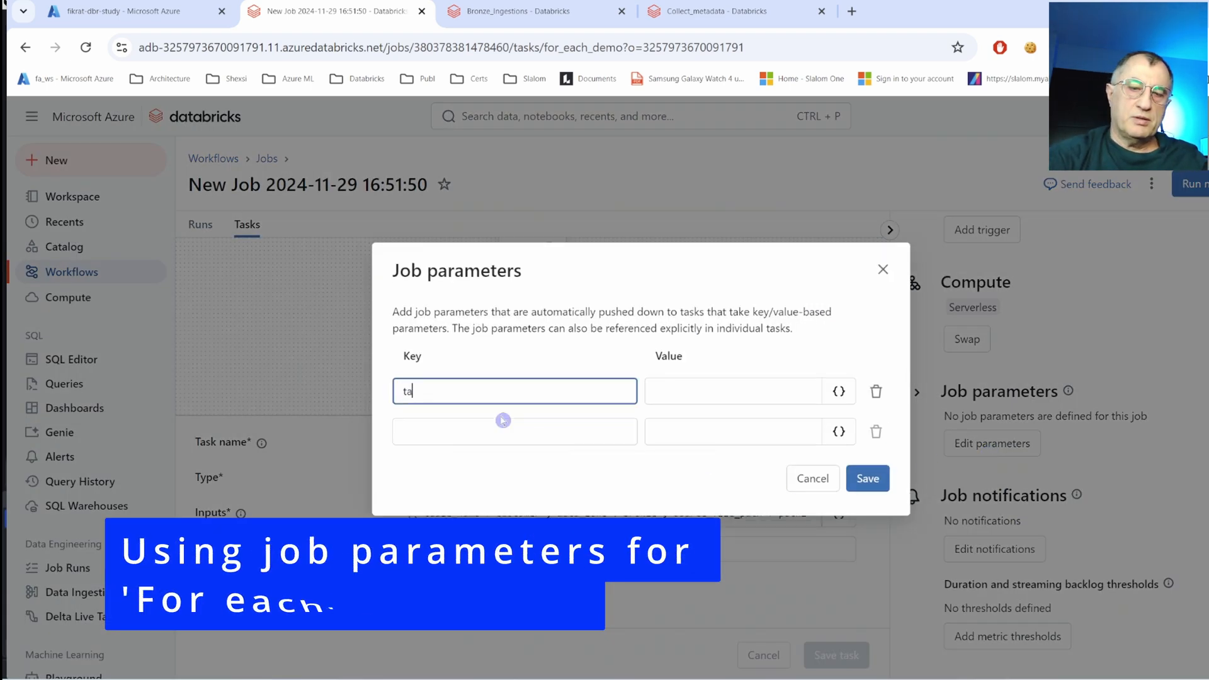
text(bleList)
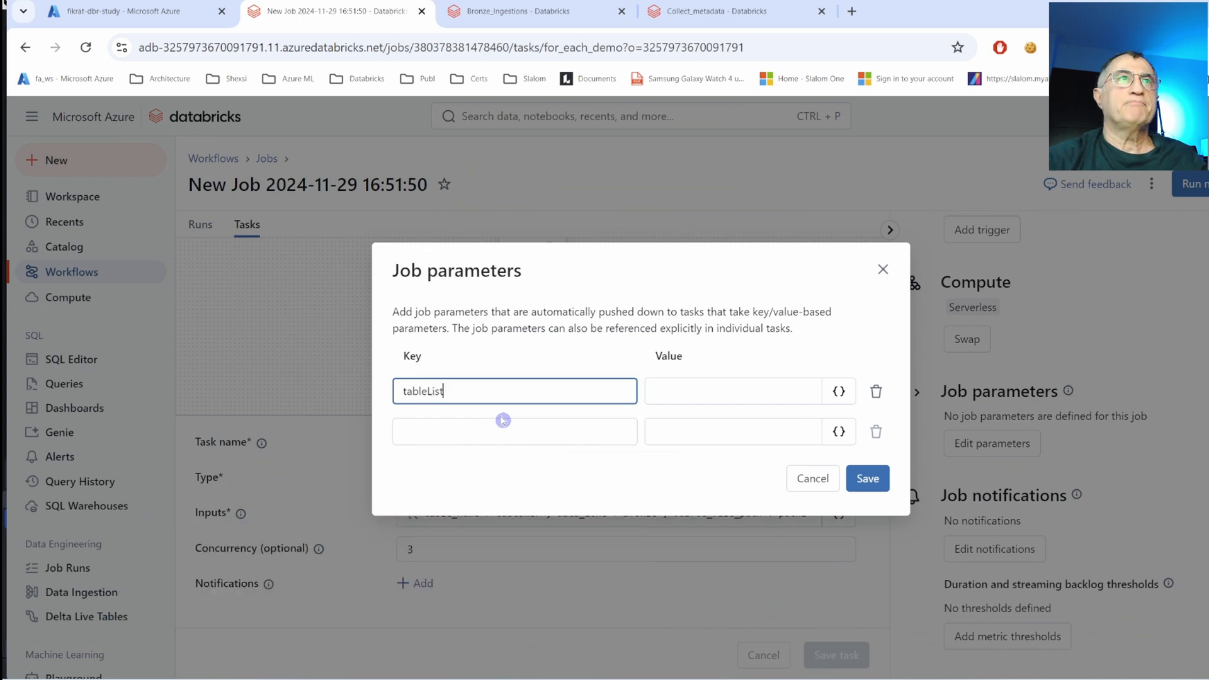
click(666, 396)
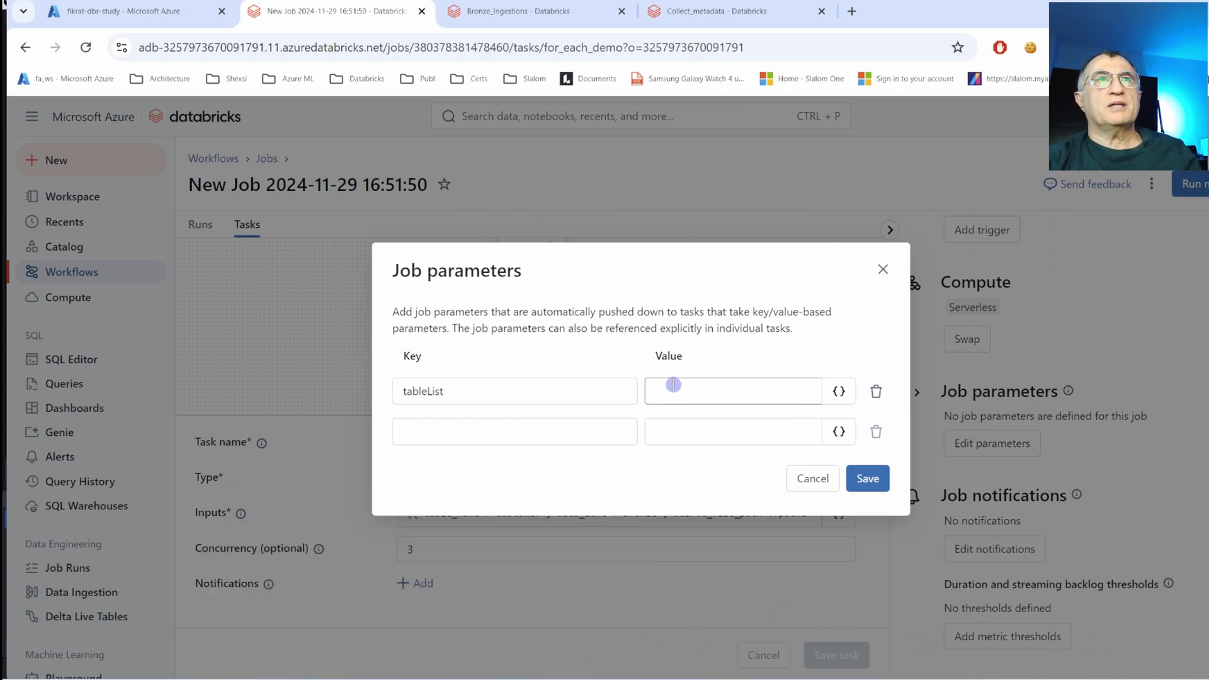
Add a job parameter named tablelist with the whole JSON table array from the text editor as its value, and save it.
click(502, 673)
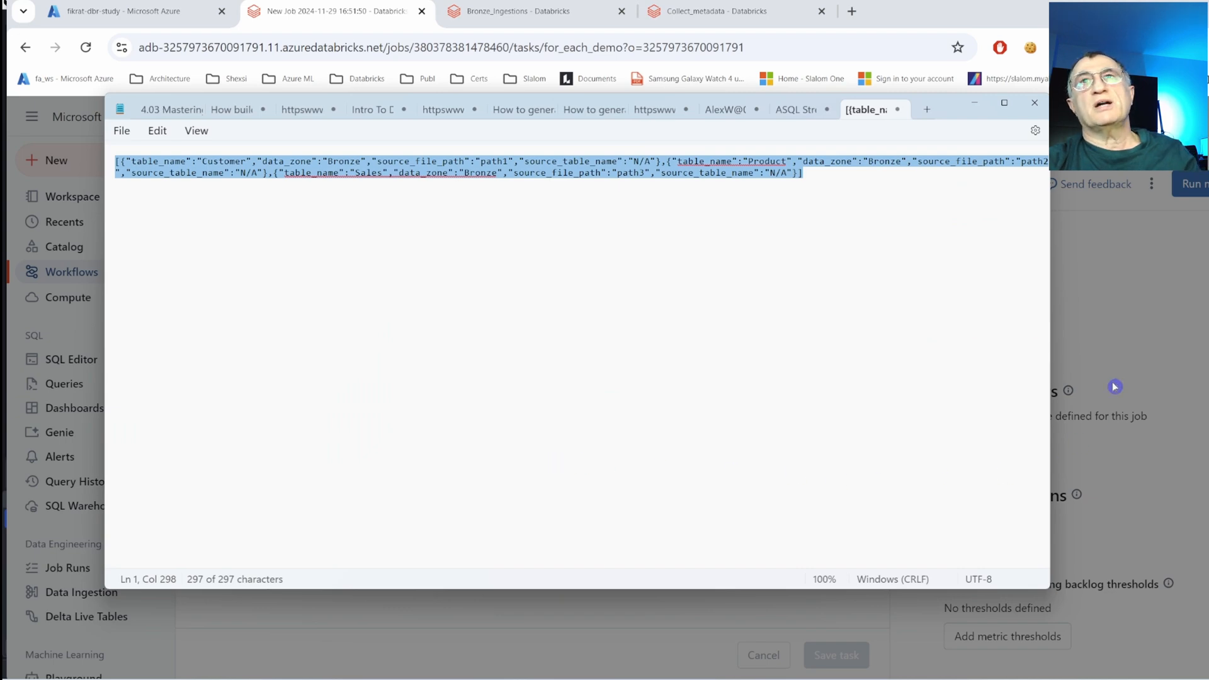
click(696, 625)
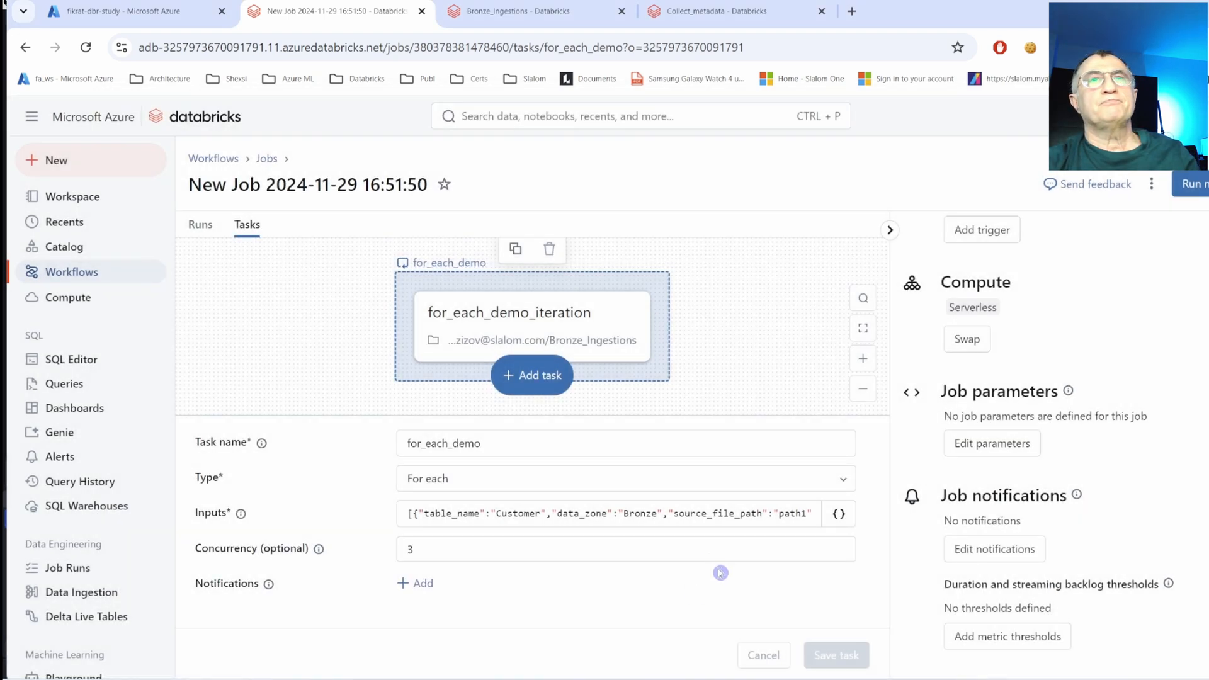
click(992, 445)
click(506, 411)
text(tab)
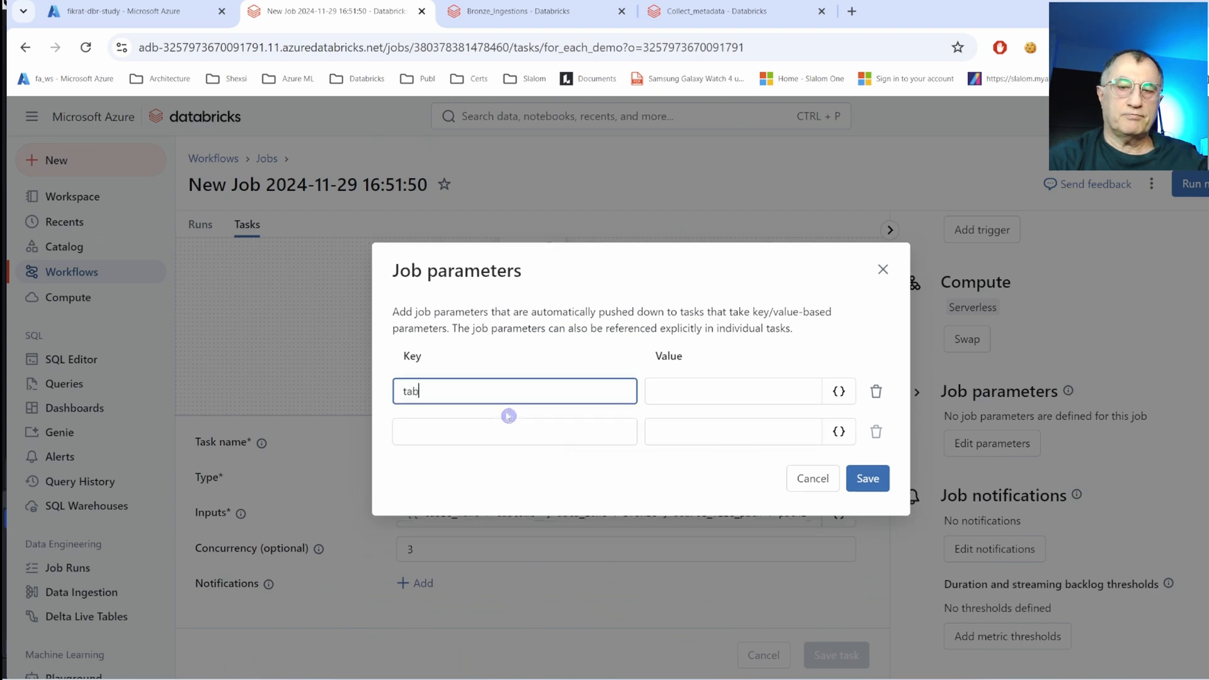
text(lelist)
key(Tab)
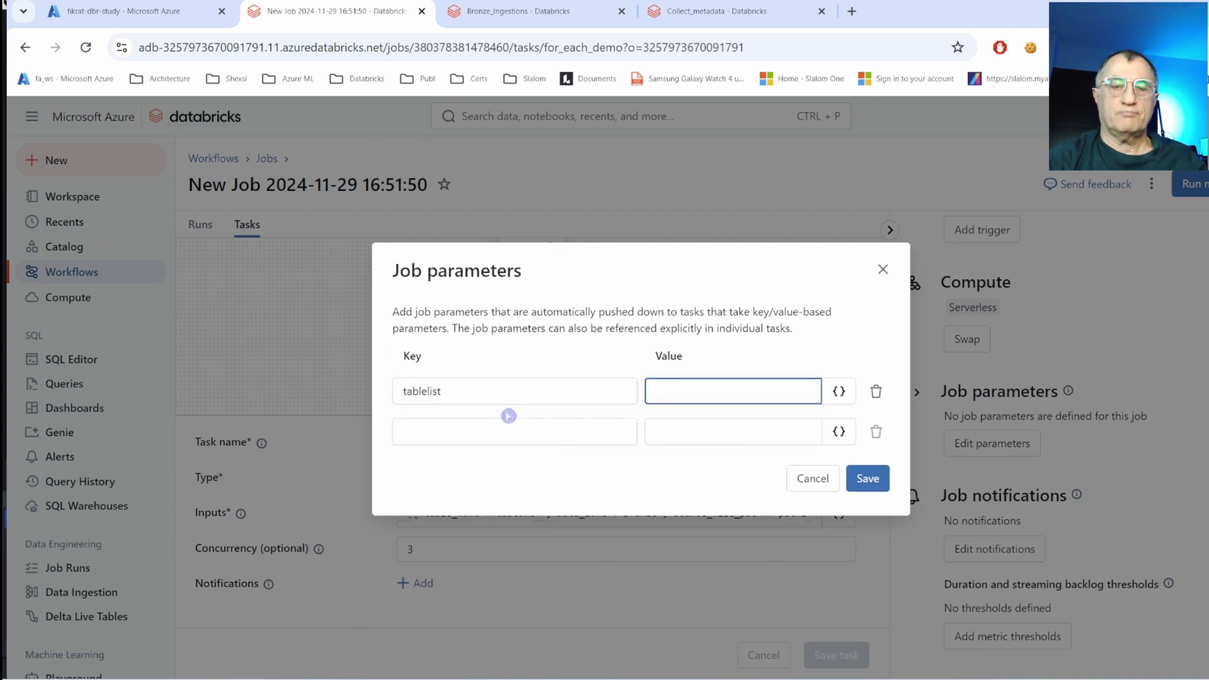
click(871, 485)
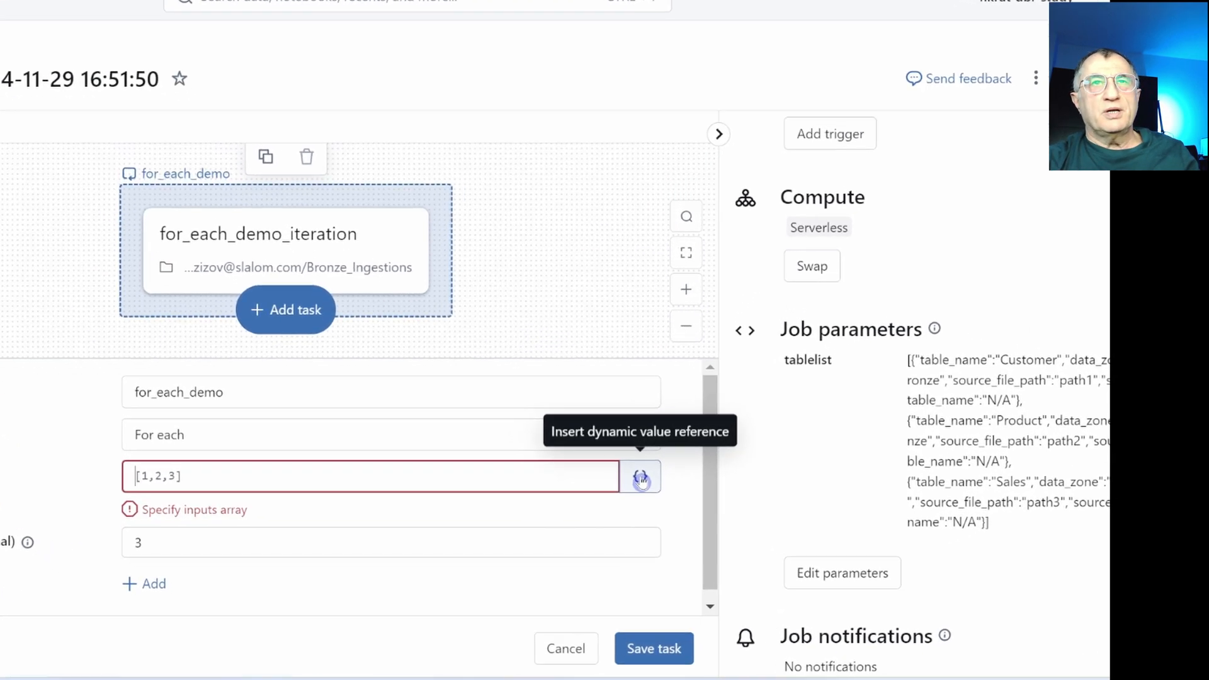
Replace the for_each_demo loop's inputs with the dynamic reference {{job.parameters.tablelist}} and save the task.
click(620, 490)
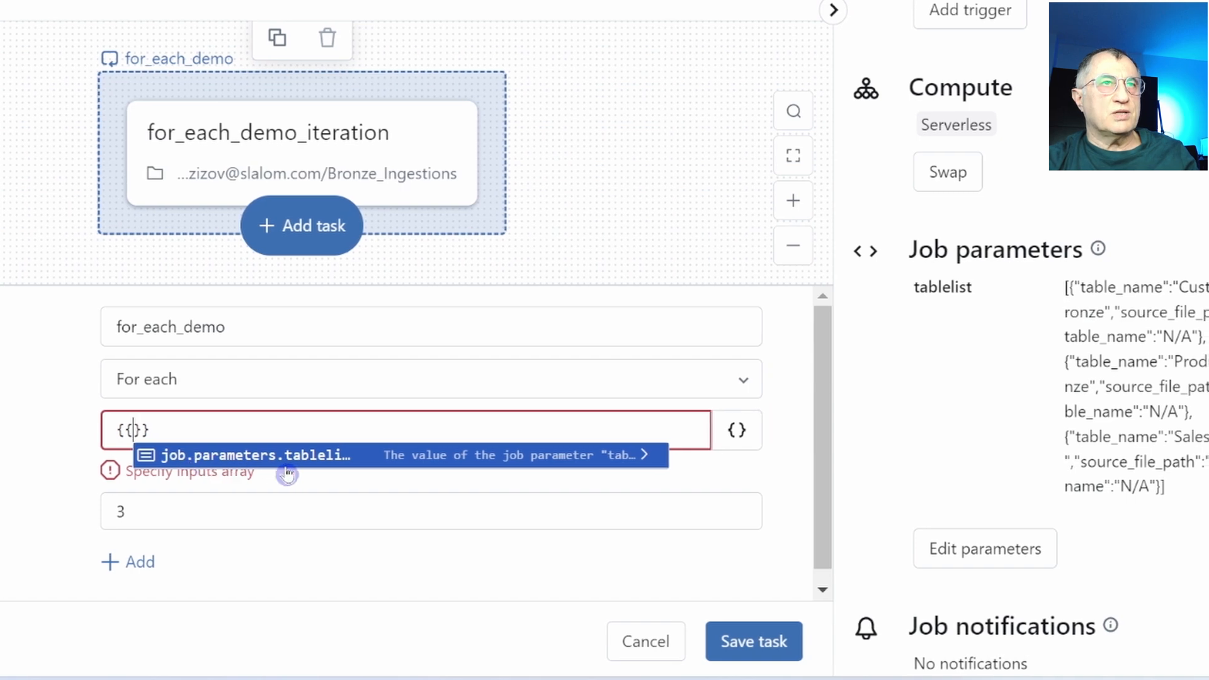
click(305, 460)
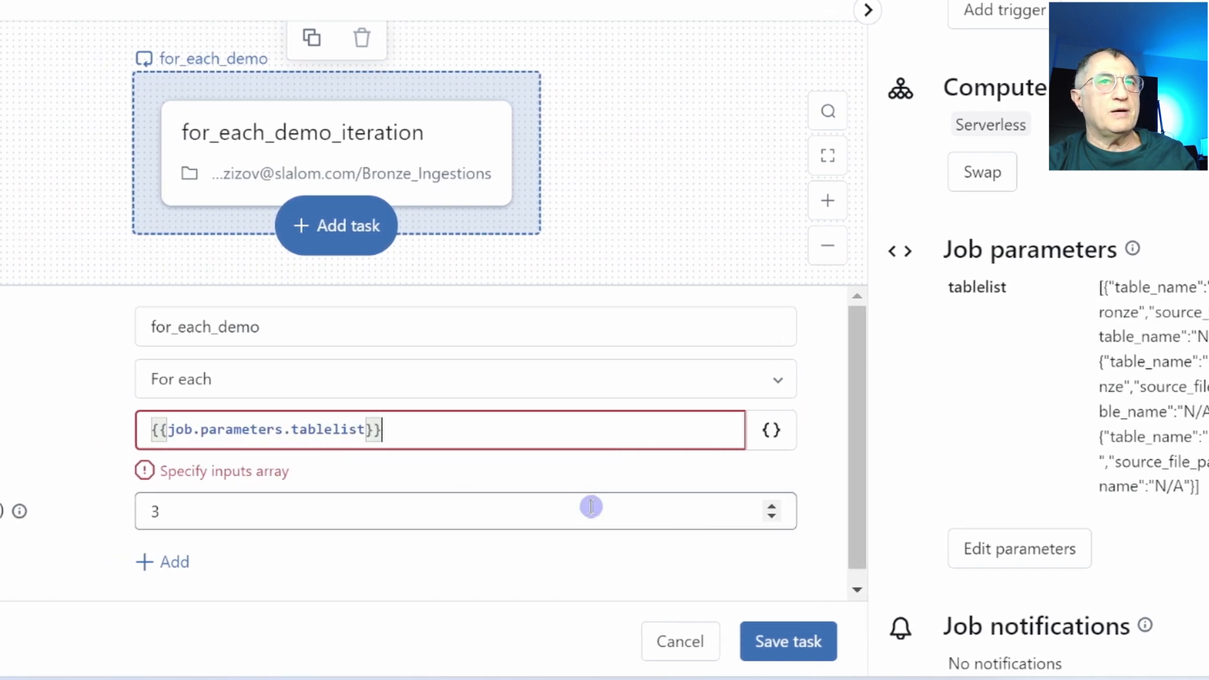
click(755, 646)
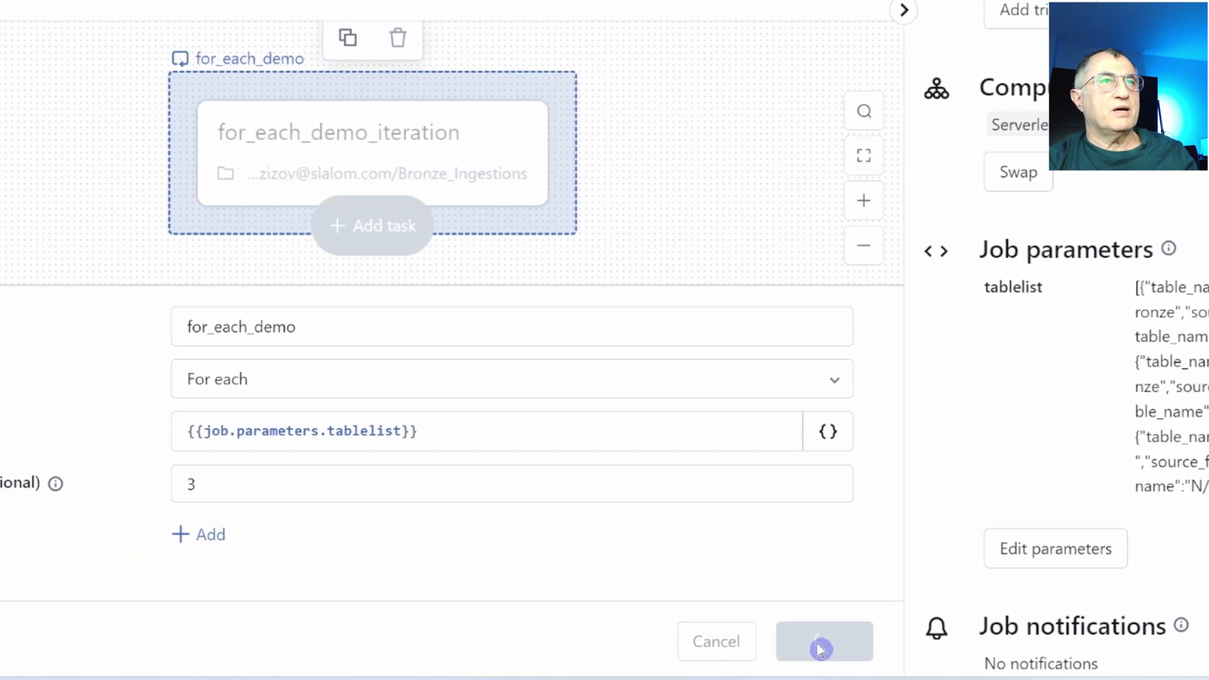
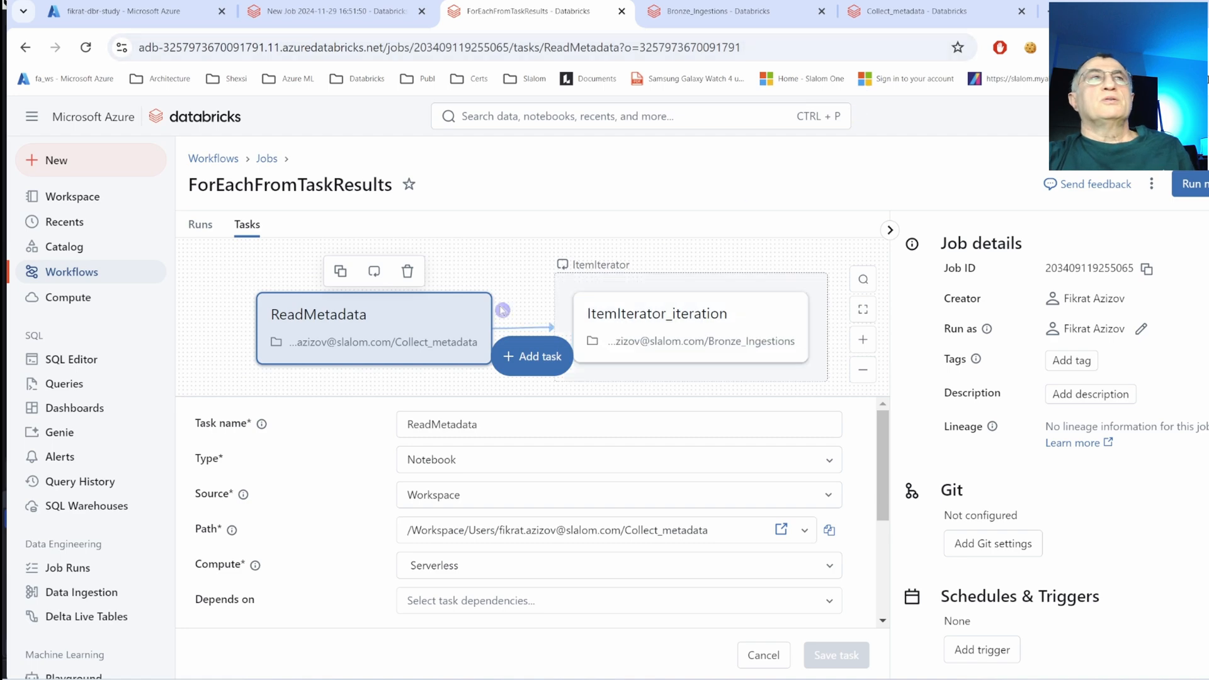
Examine the Collect_metadata notebook's SQL cell that builds metadata_tables from Bronze and Silver entries, along with its result table.
click(923, 12)
scroll(863, 386, up, 8)
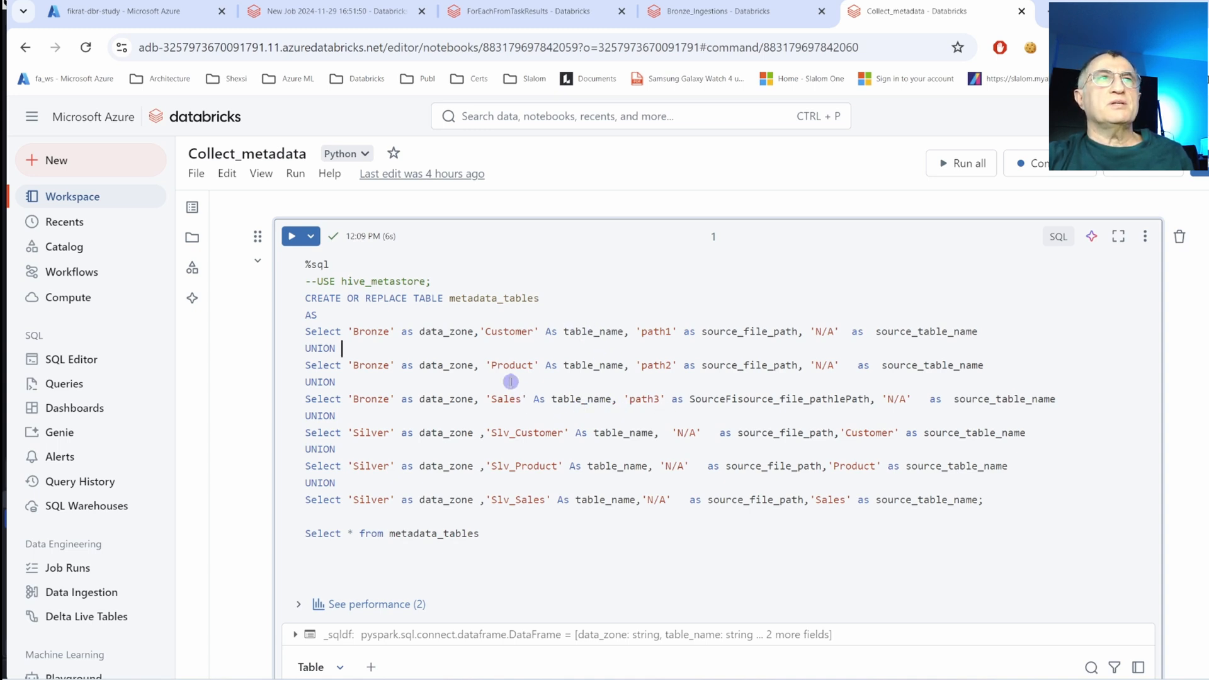
click(545, 333)
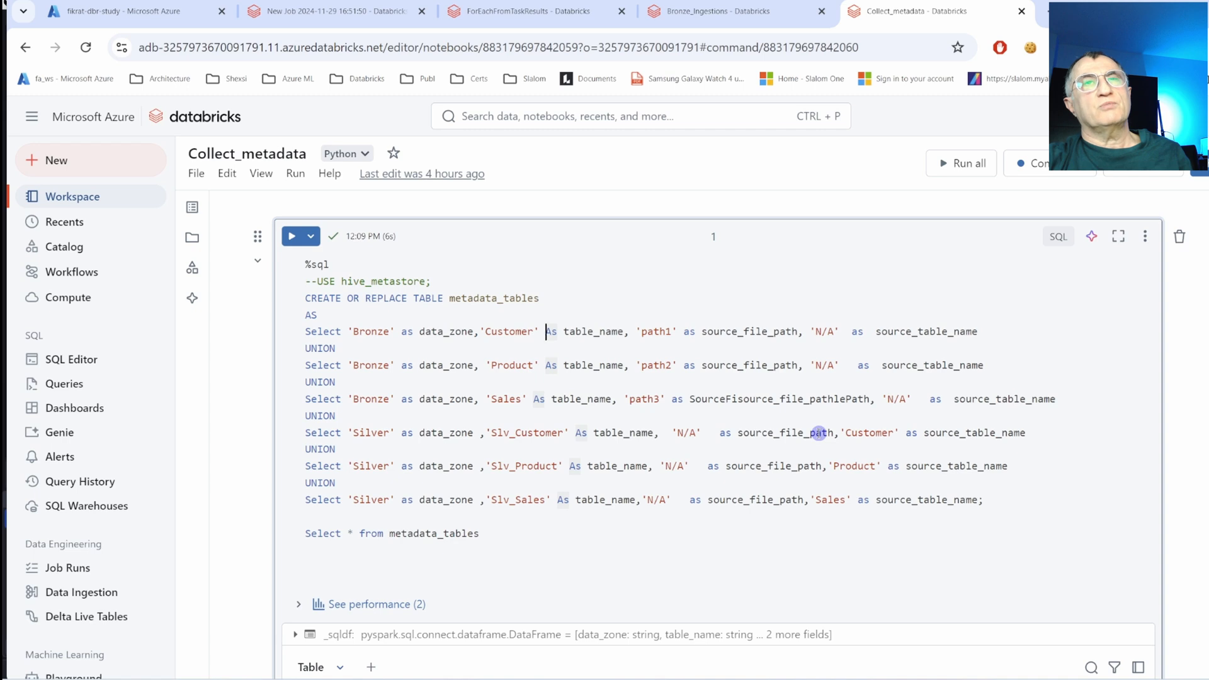
click(815, 331)
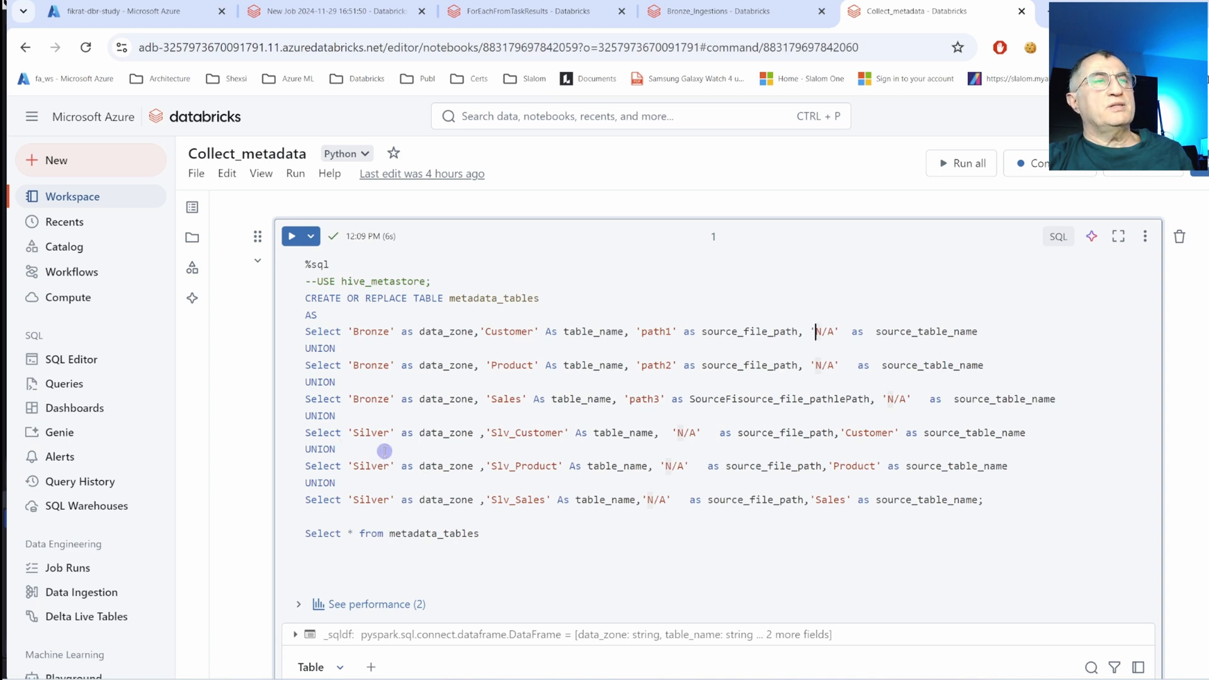
scroll(384, 451, down, 5)
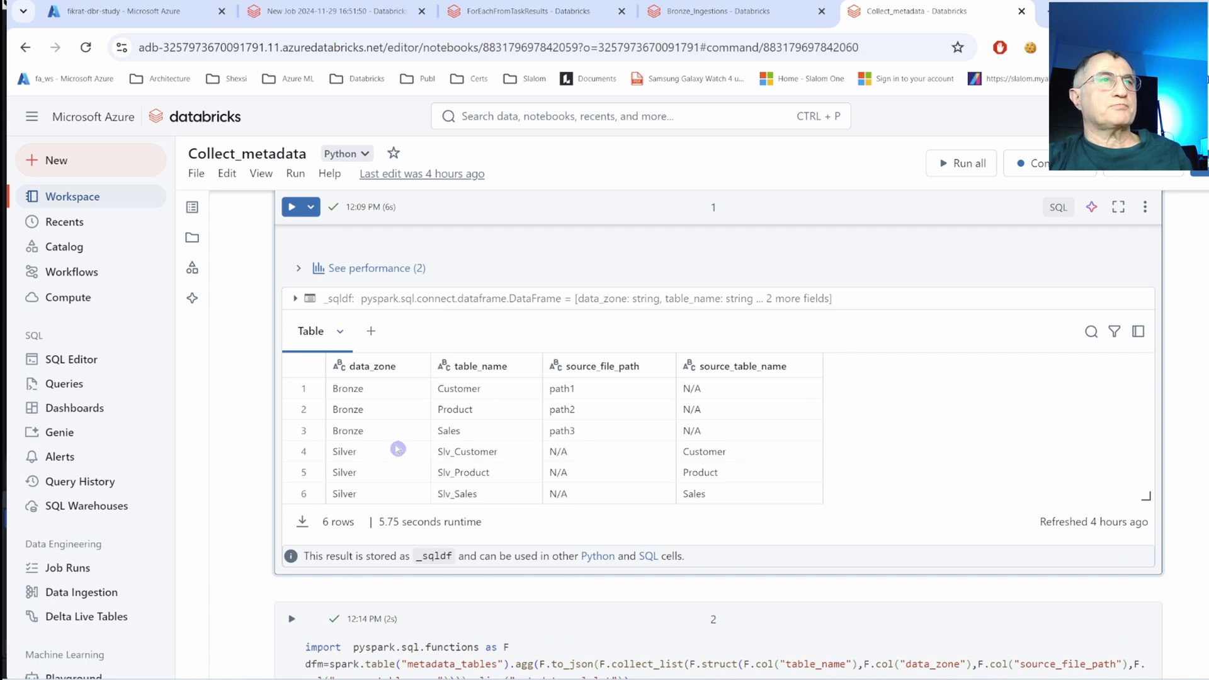
Examine the Collect_metadata cells that aggregate metadata_tables into a JSON list, collect it into task_list, and publish it as a task value.
scroll(398, 449, down, 3)
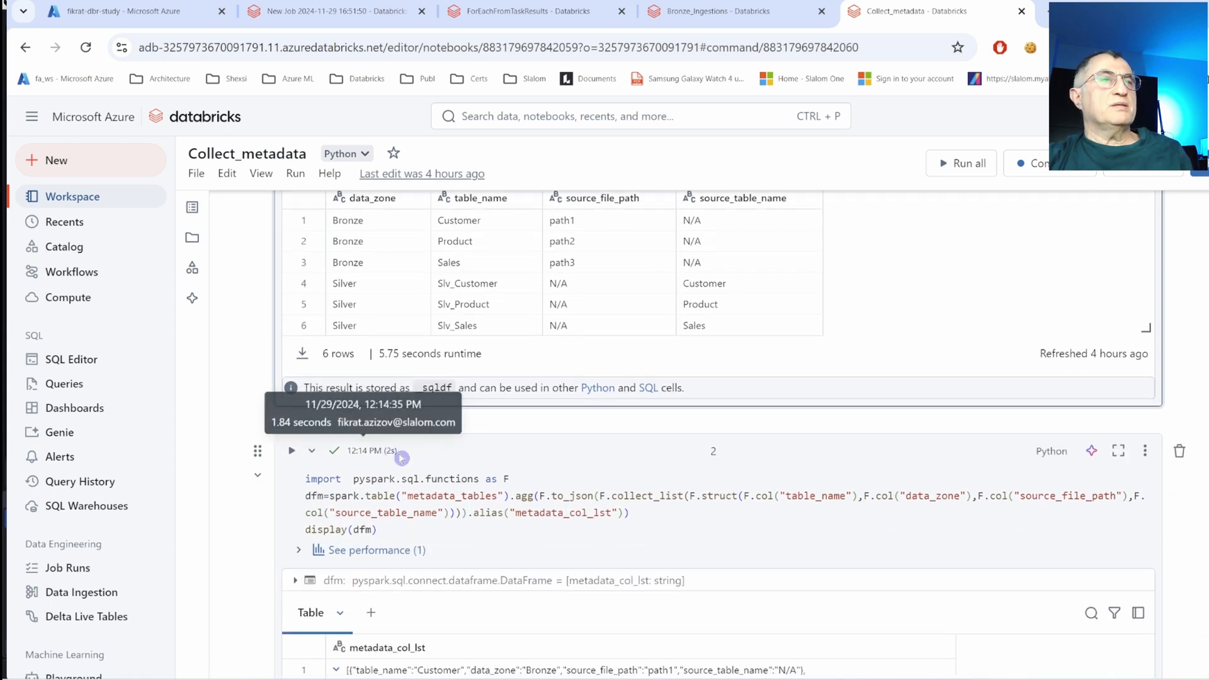
scroll(402, 457, down, 1)
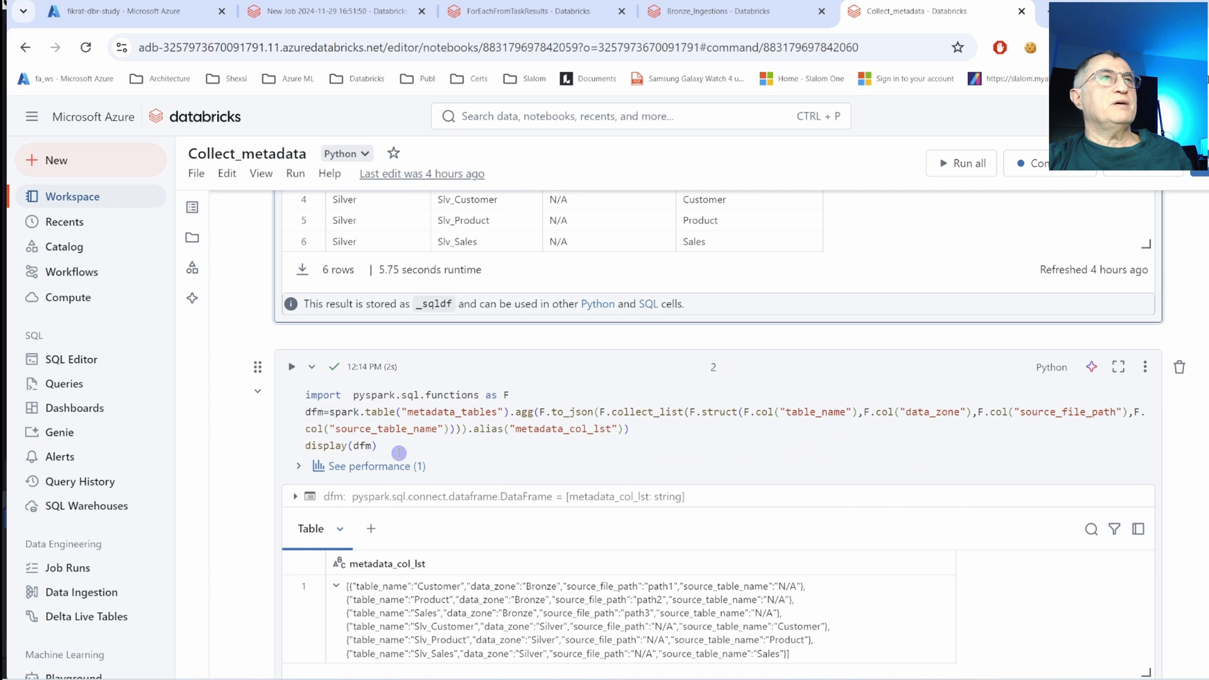
scroll(400, 452, down, 1)
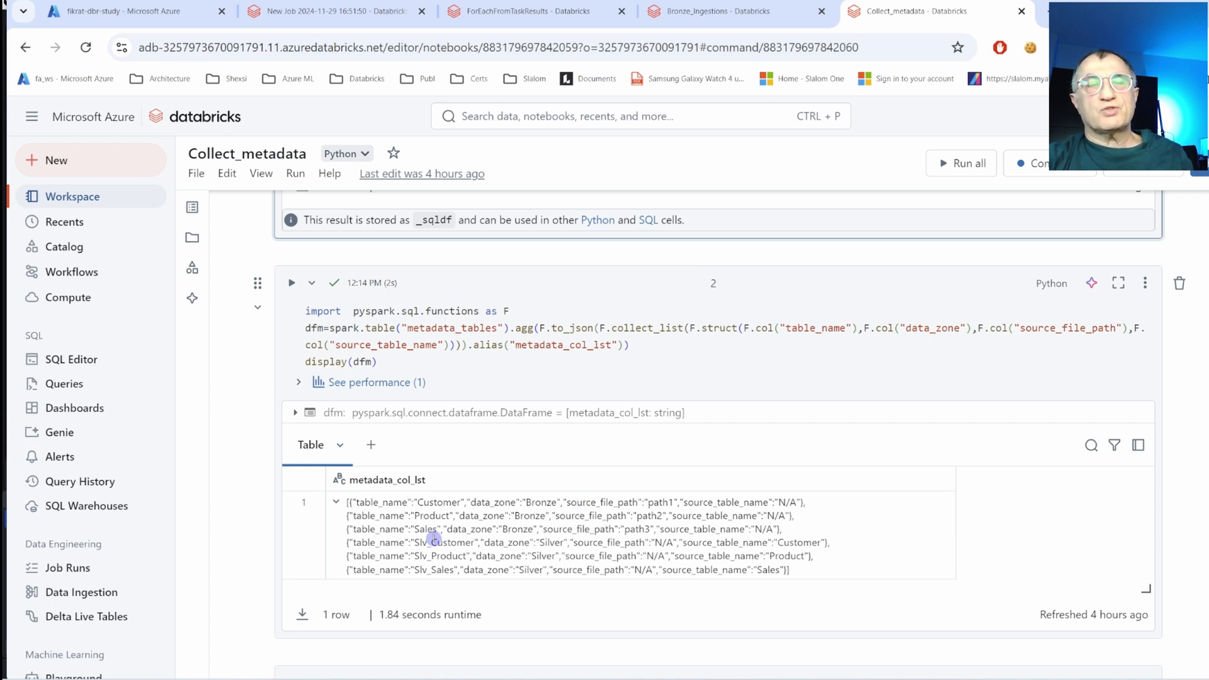
scroll(431, 543, down, 3)
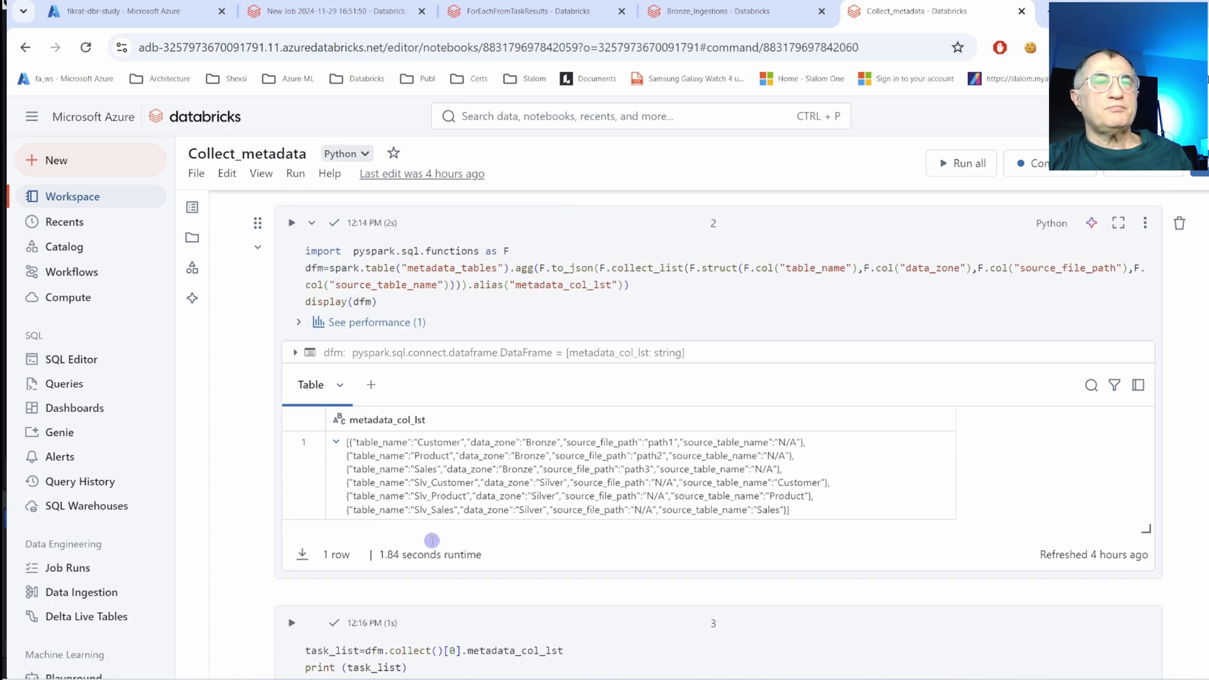
scroll(432, 542, down, 4)
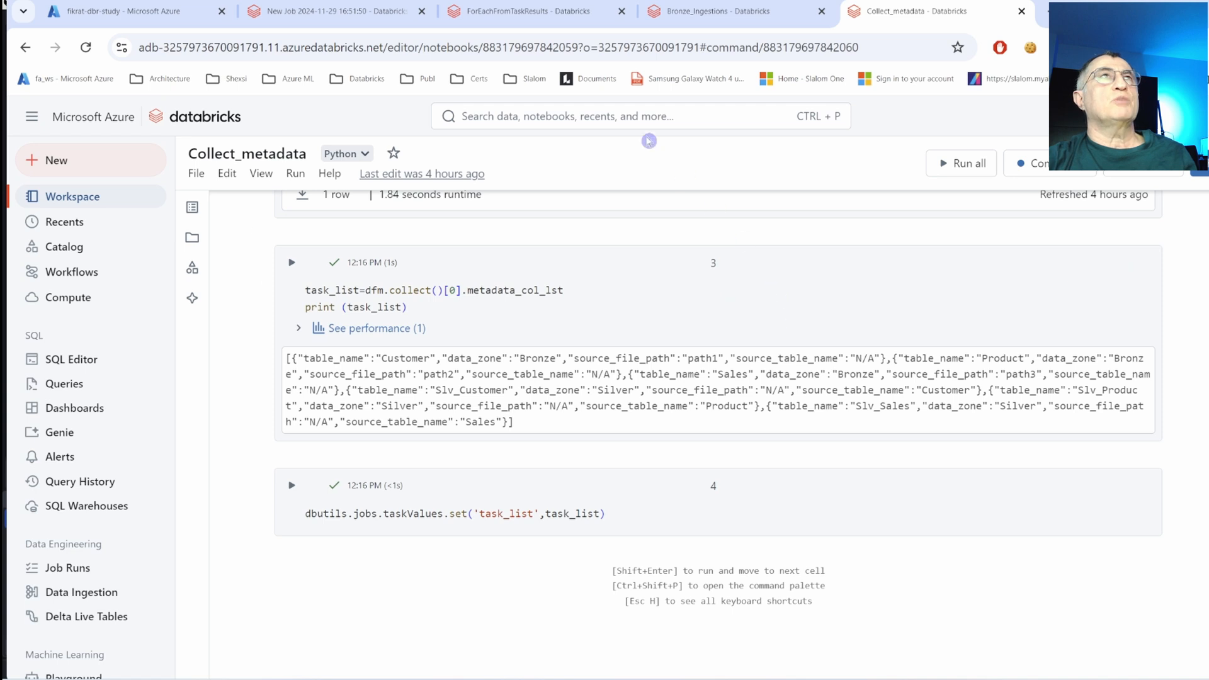
In the ForEachFromTaskResults job, try setting the ItemIterator loop's inputs to the dynamic reference {{tasks.ReadMetadata.values.task_list}}.
click(541, 18)
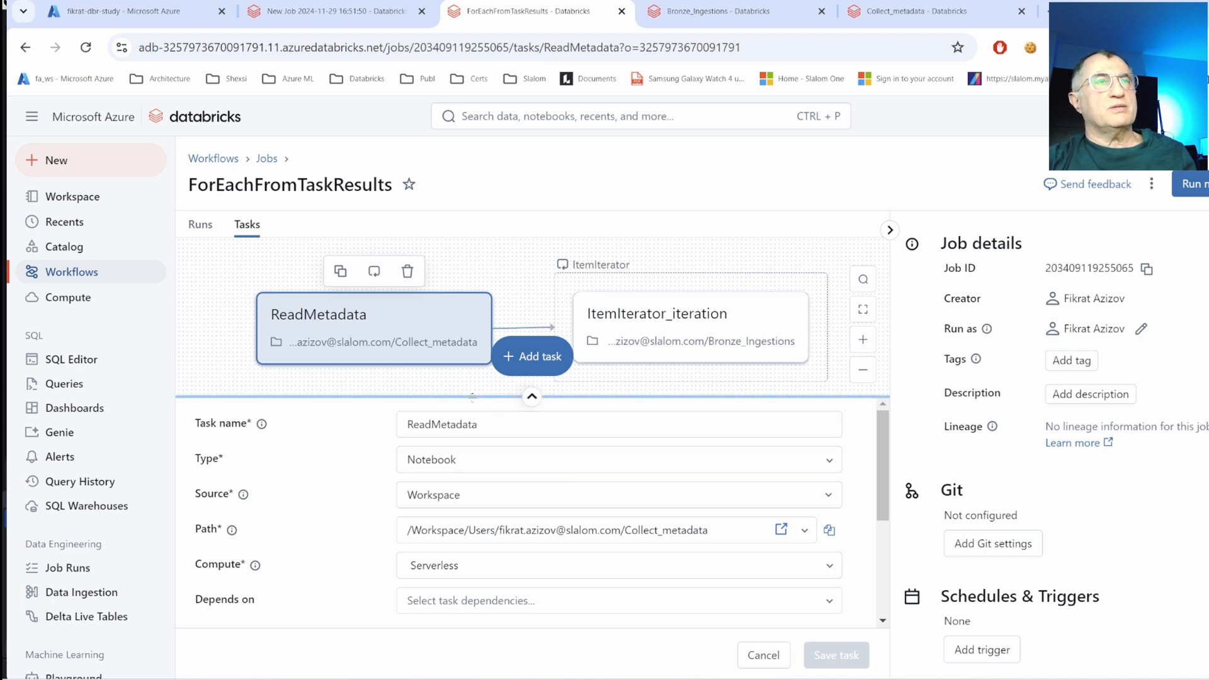
drag(472, 395, 471, 405)
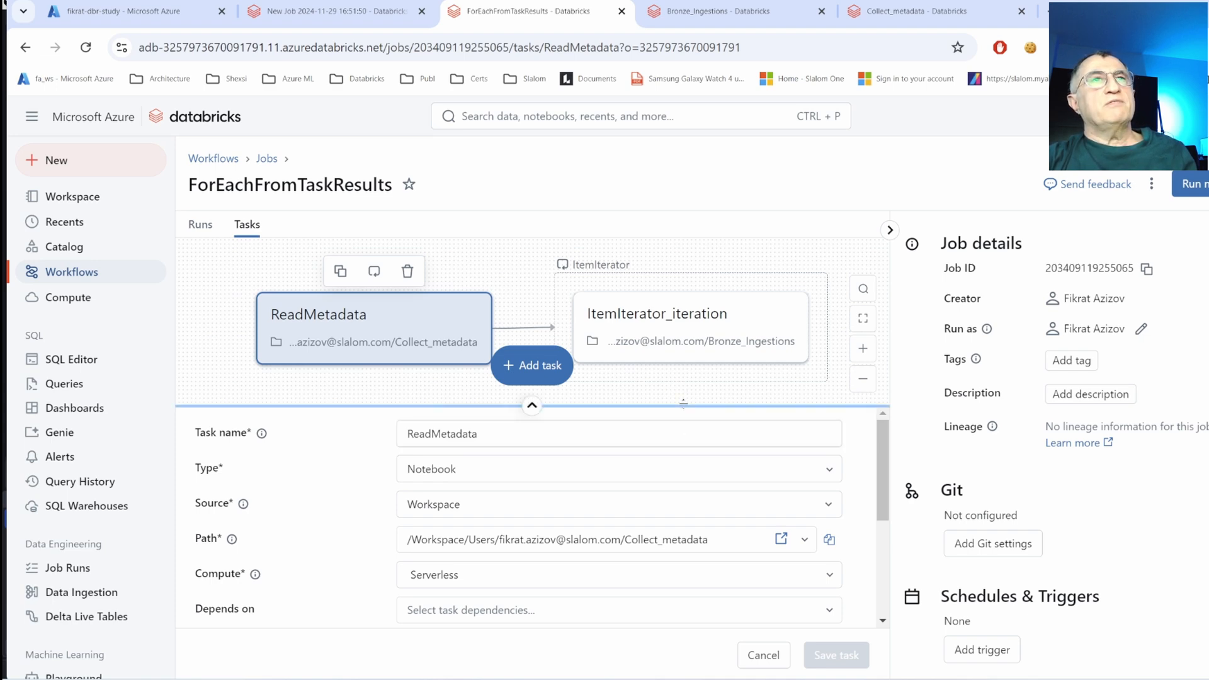
drag(687, 400, 687, 411)
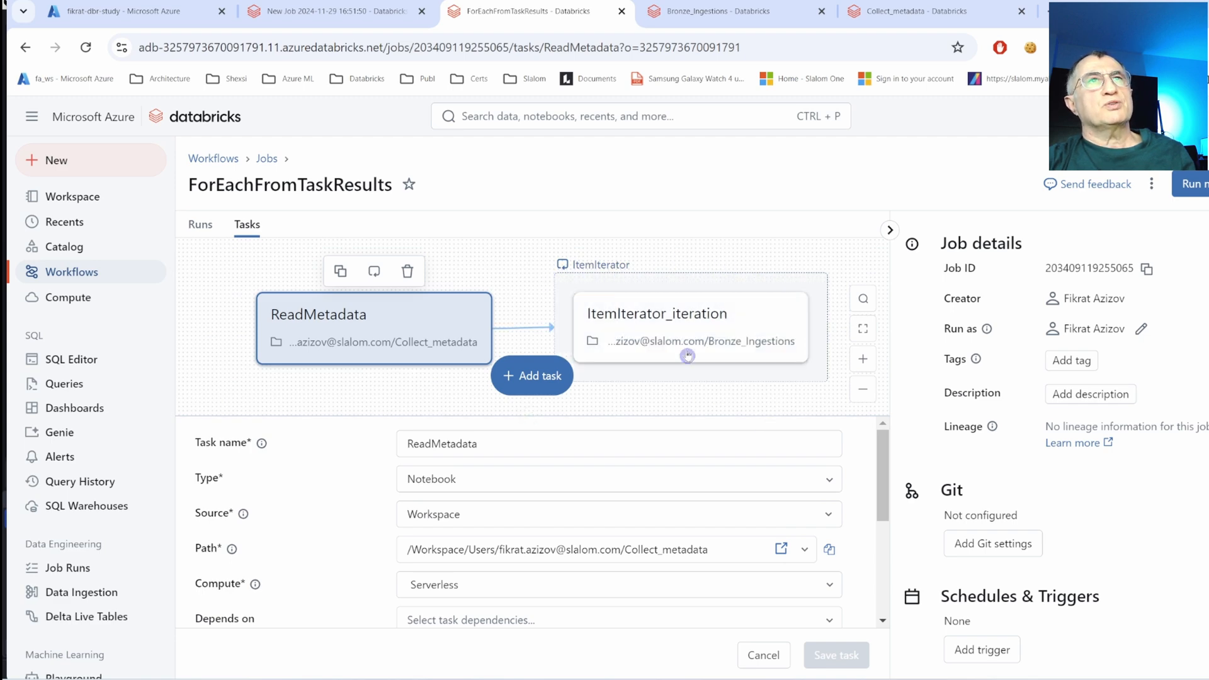
click(643, 281)
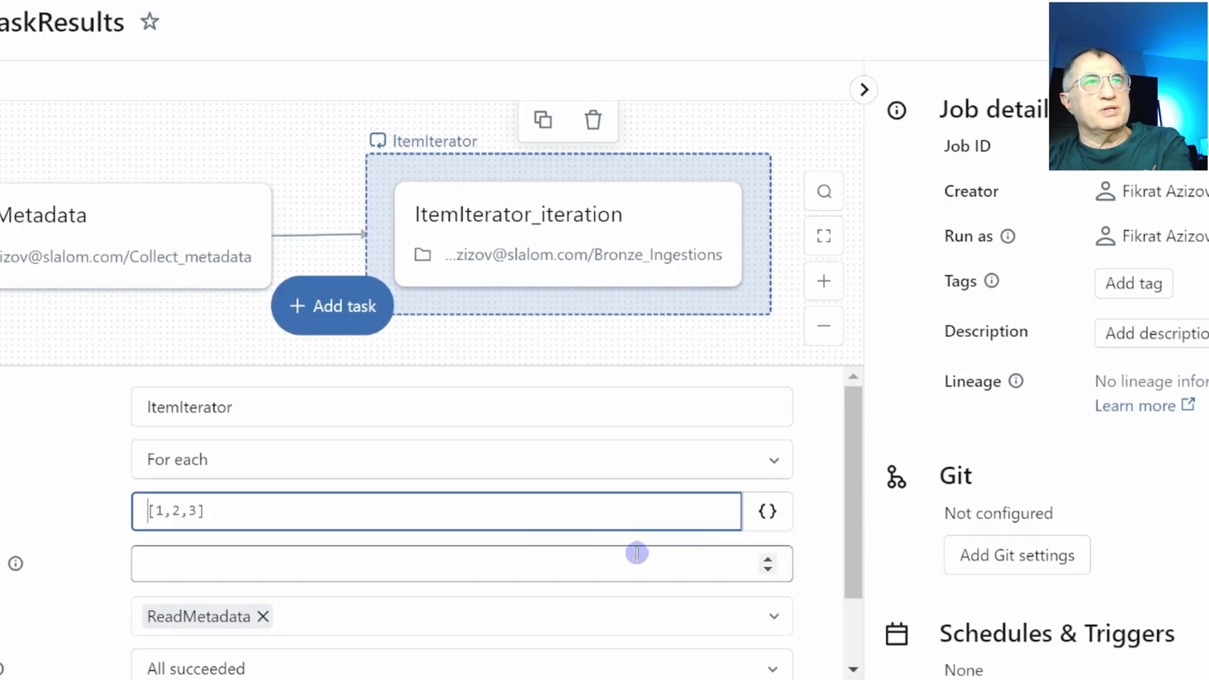
click(766, 517)
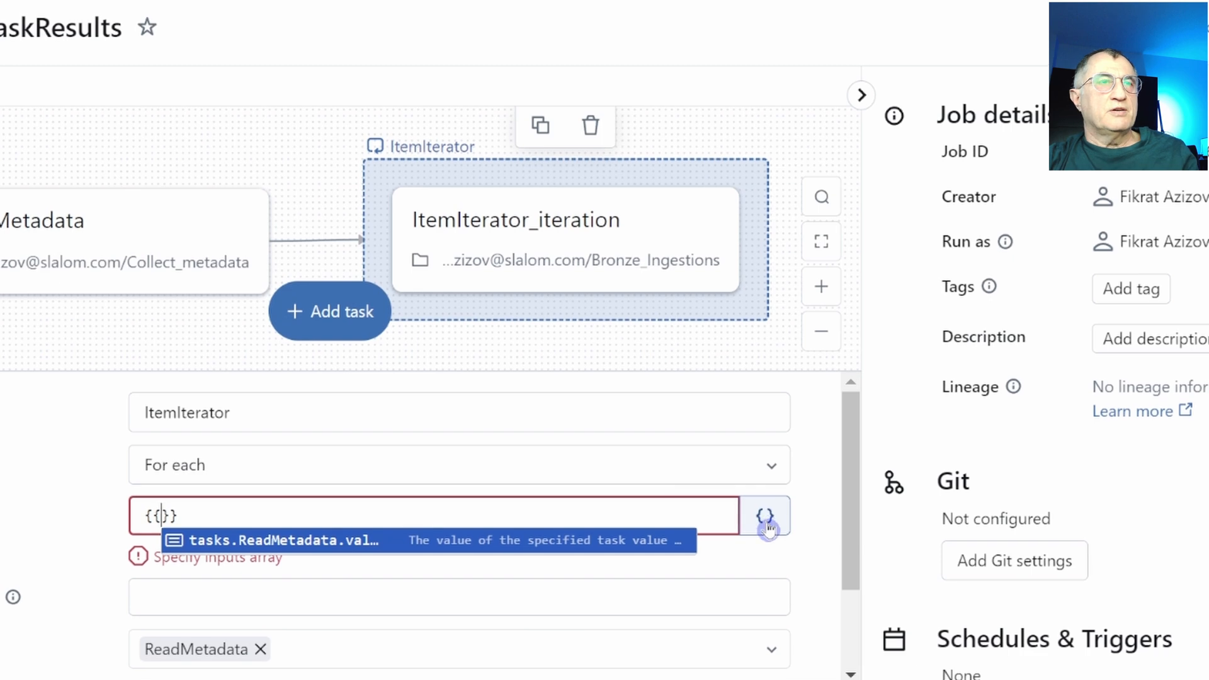
click(454, 542)
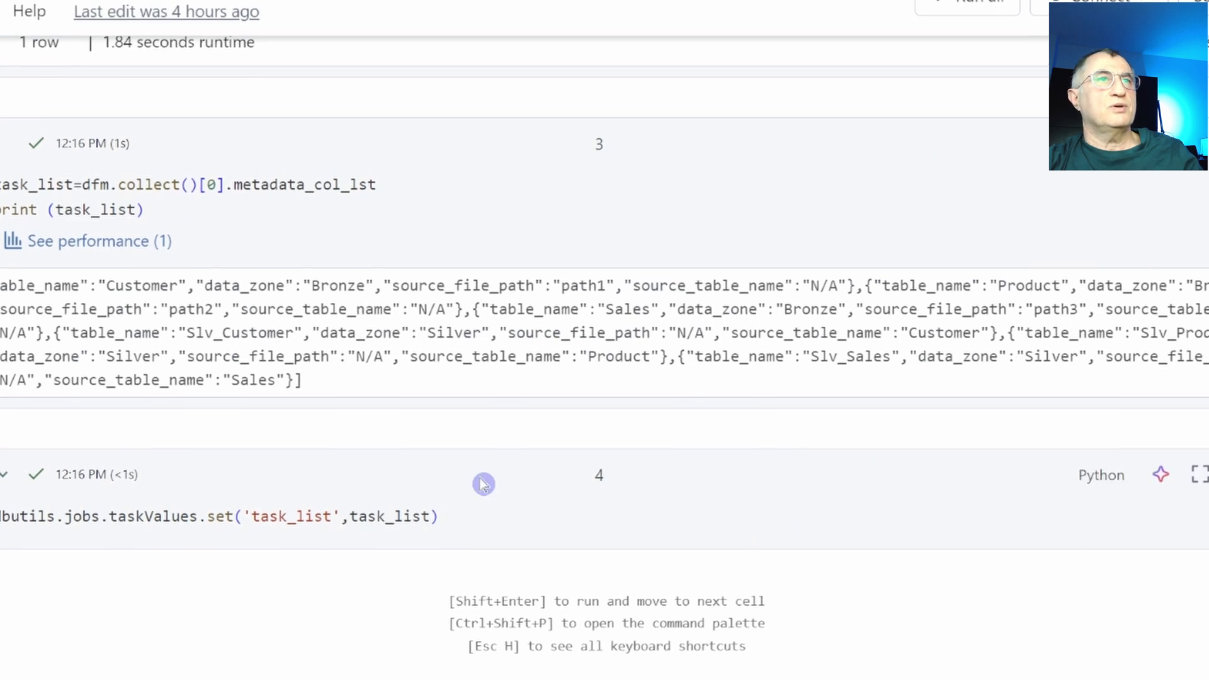
Try a concurrency of 3 for the ItemIterator loop, and discard the task edits.
scroll(278, 507, up, 1)
double_click(291, 538)
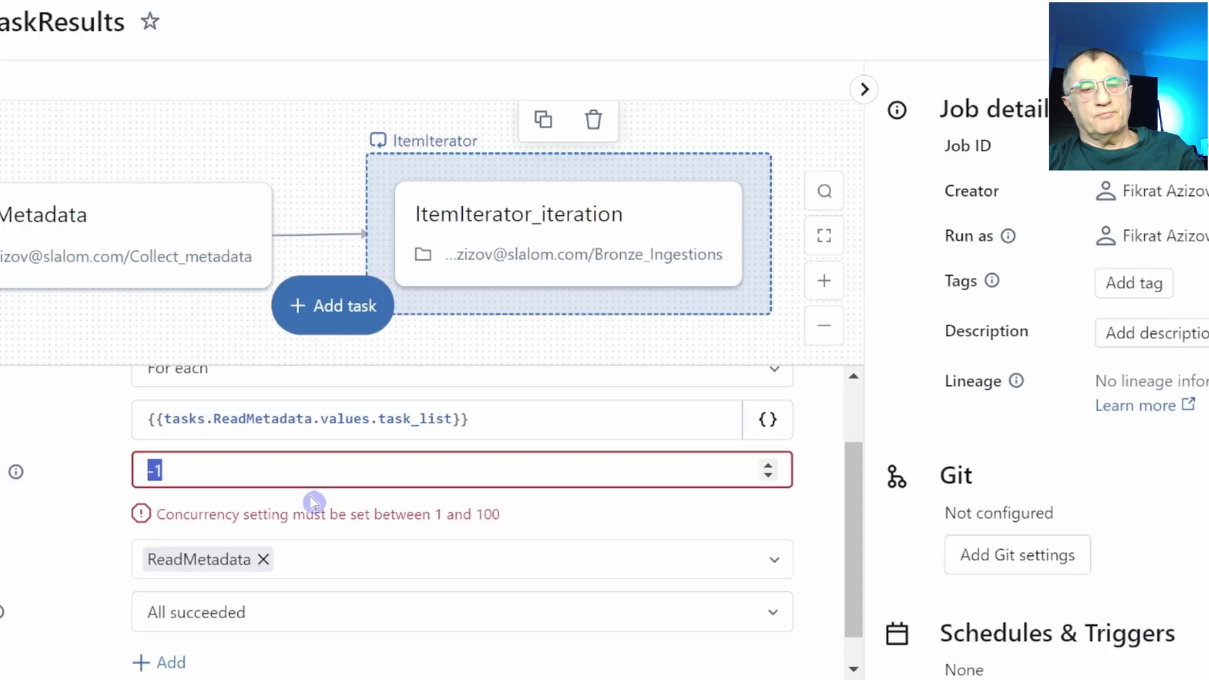
text(3)
click(675, 655)
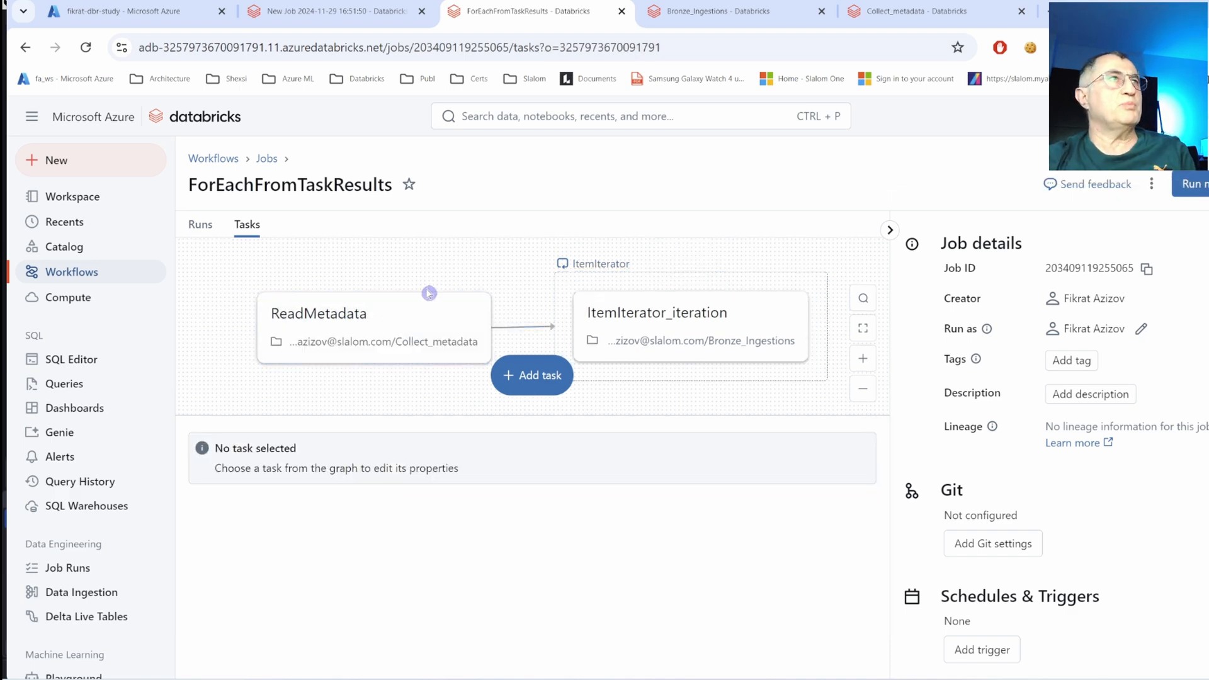
Open the latest run of ForEachFromTaskResults and review the parameters and status of each ItemIterator iteration.
click(200, 225)
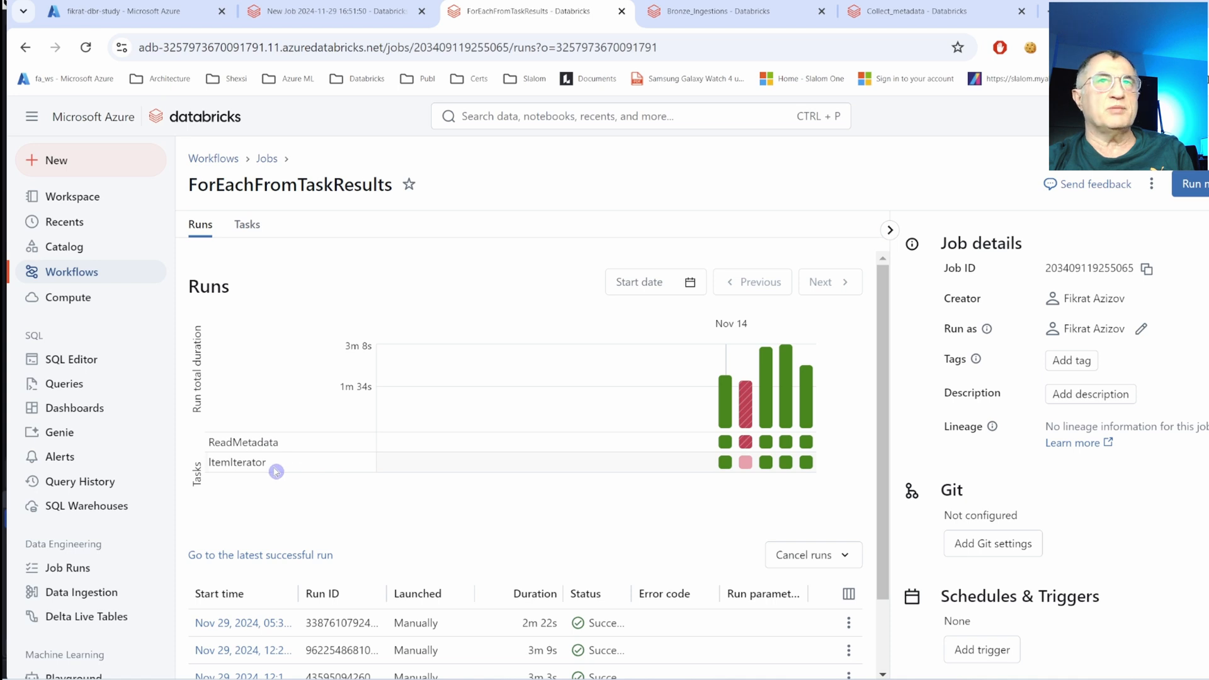
click(255, 625)
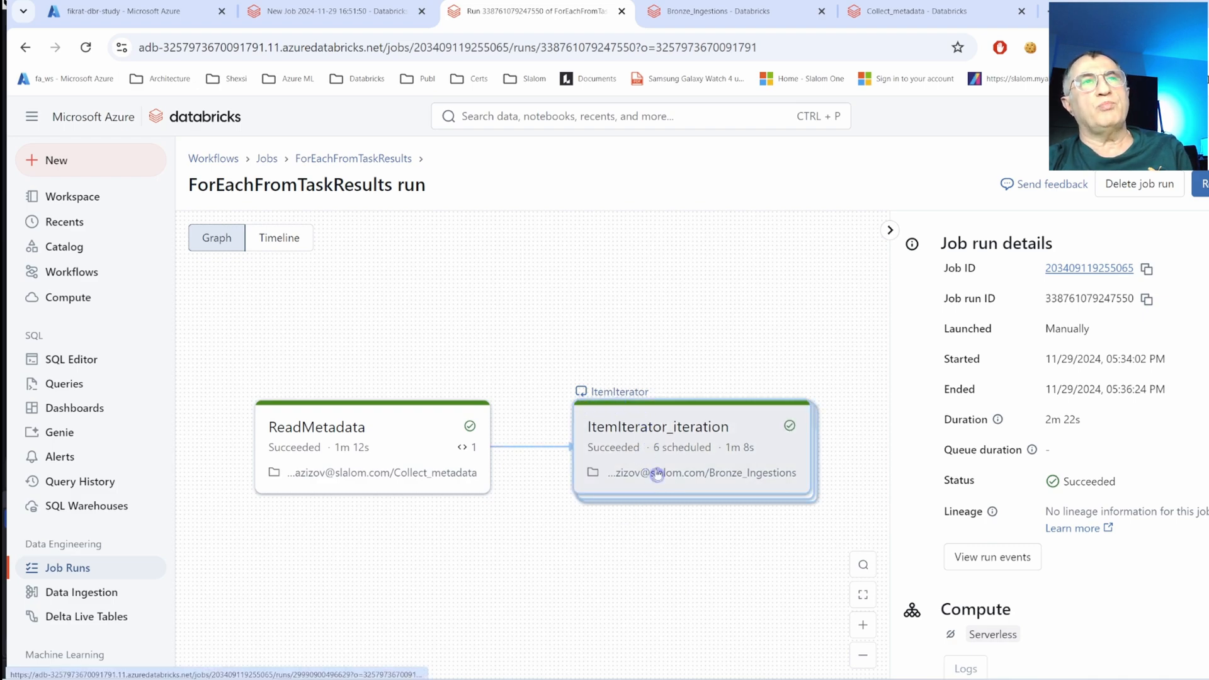
click(686, 428)
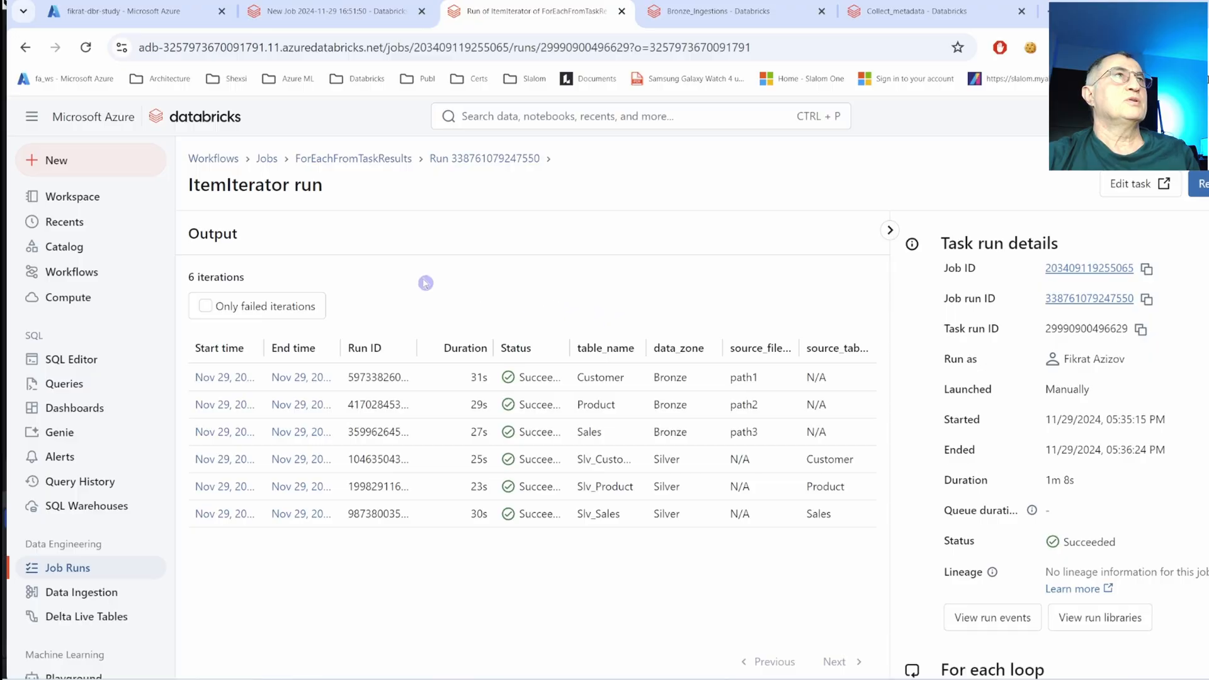
Start a new job and name its first task Bronze.
click(265, 160)
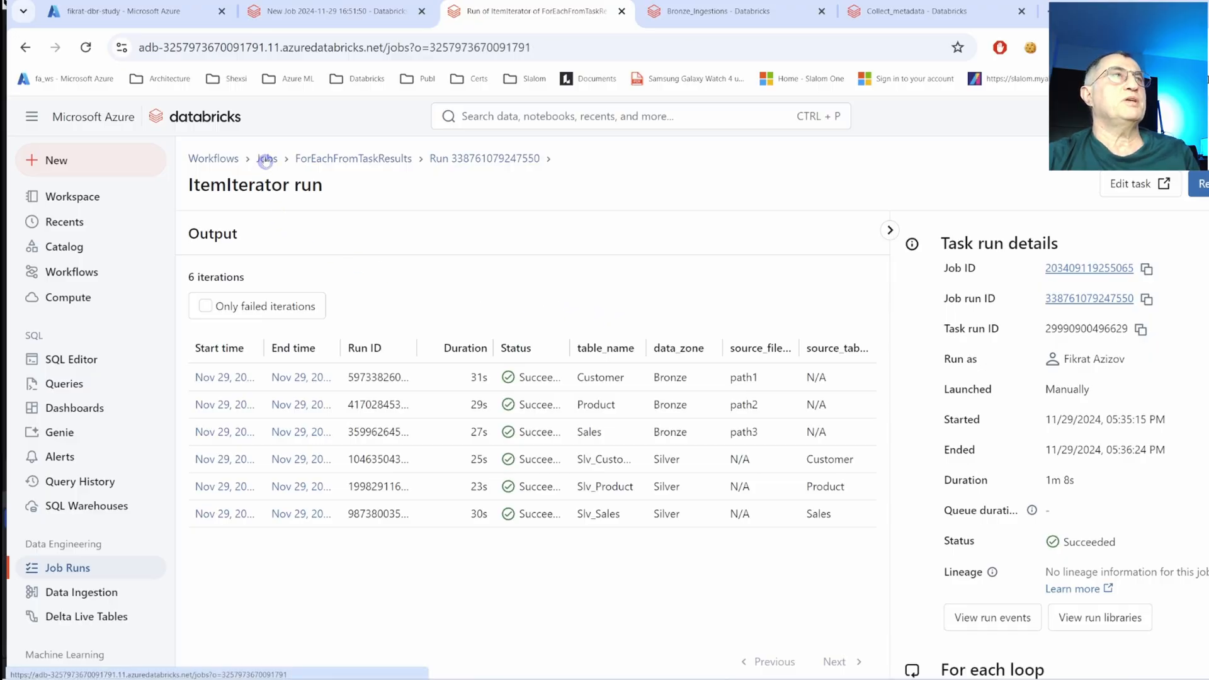
click(1197, 244)
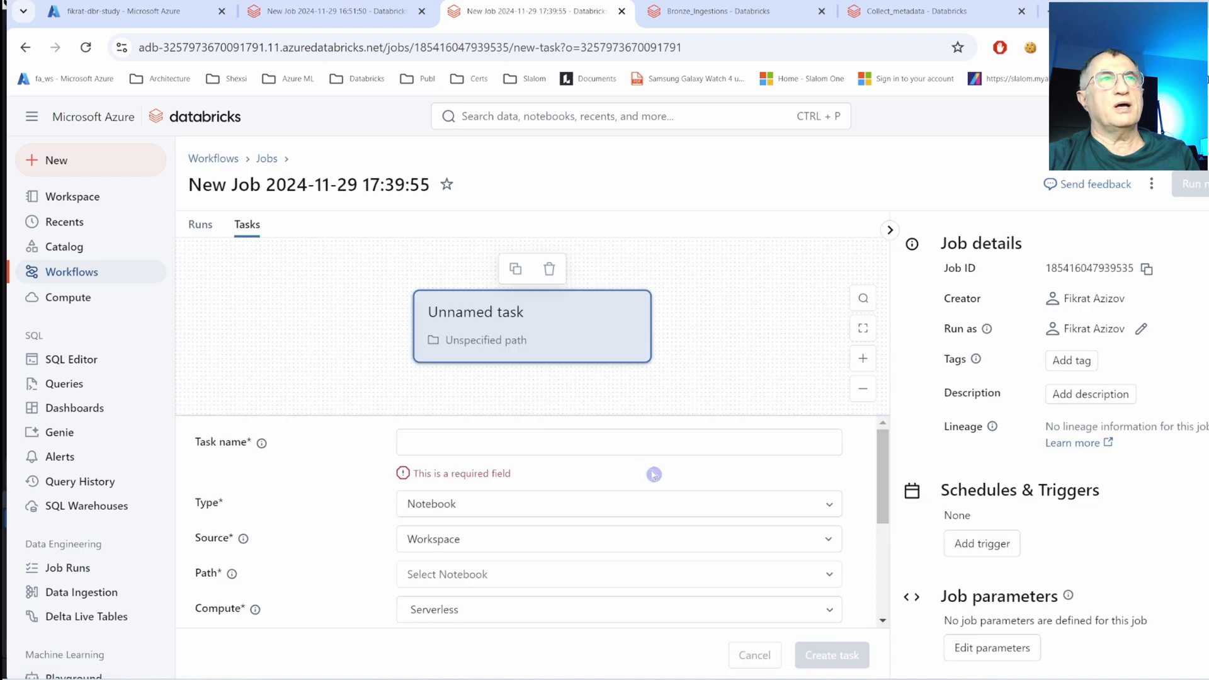
click(524, 443)
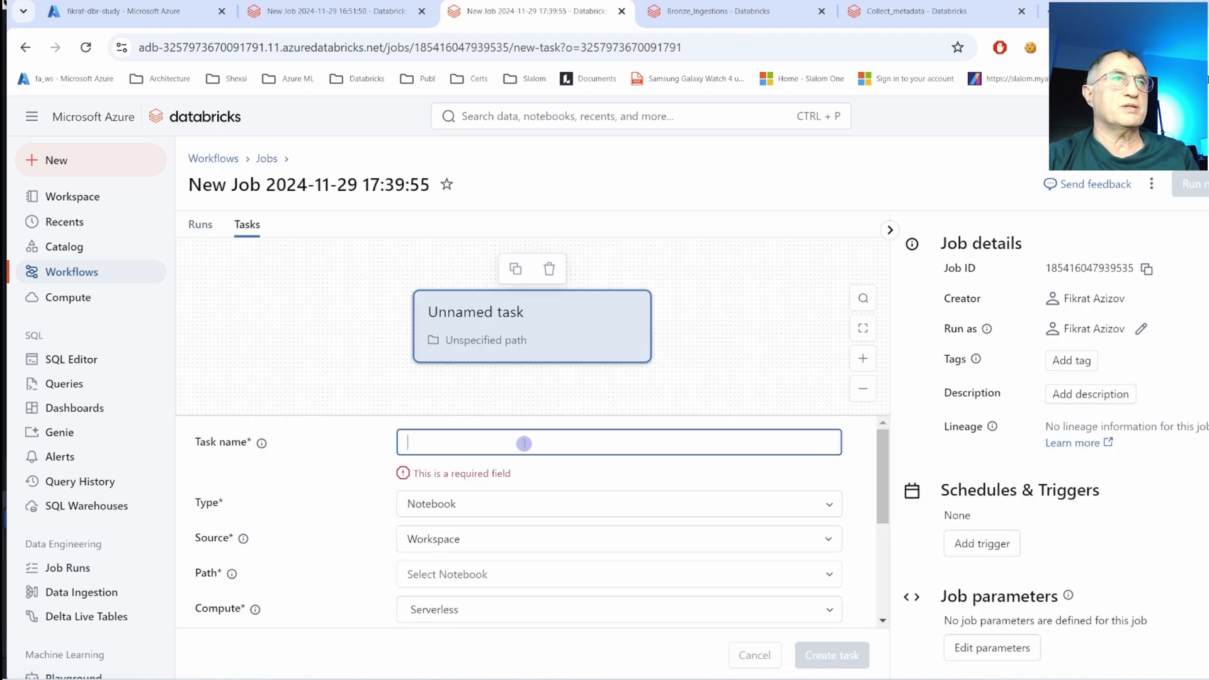
text(Bronze)
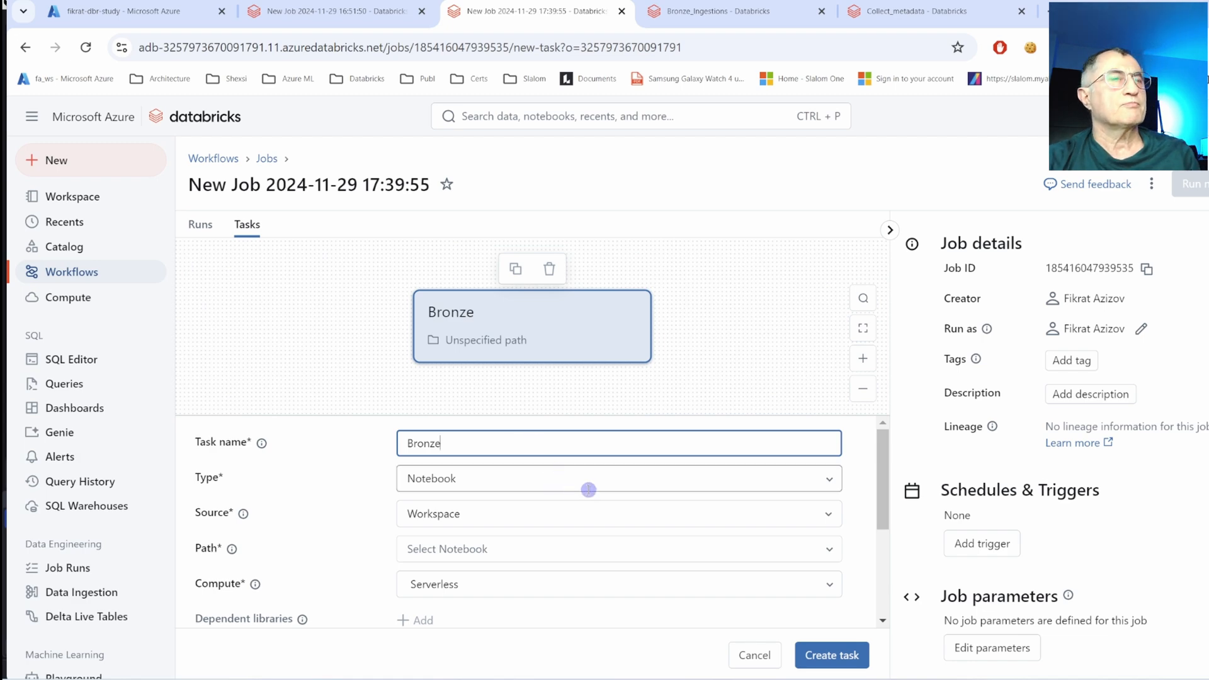
Create the Bronze task with the Bronze_Ingestions workspace notebook, and wrap it in a loop.
click(817, 552)
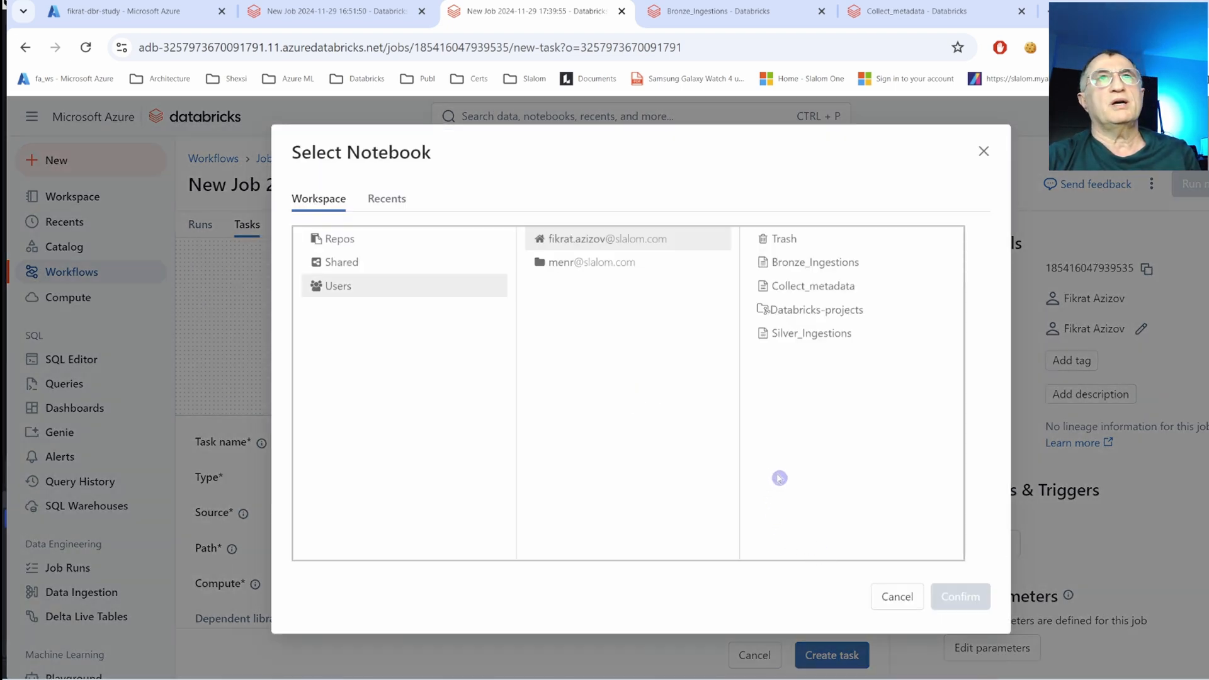
click(812, 262)
click(961, 596)
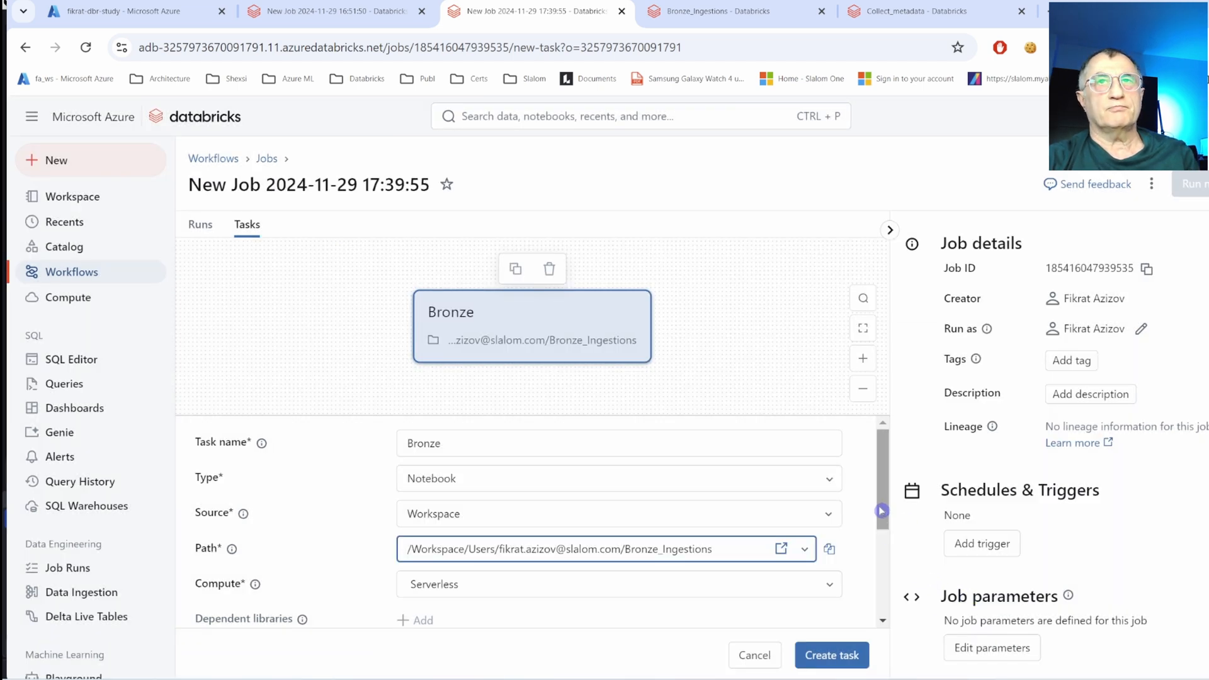
drag(880, 505, 863, 586)
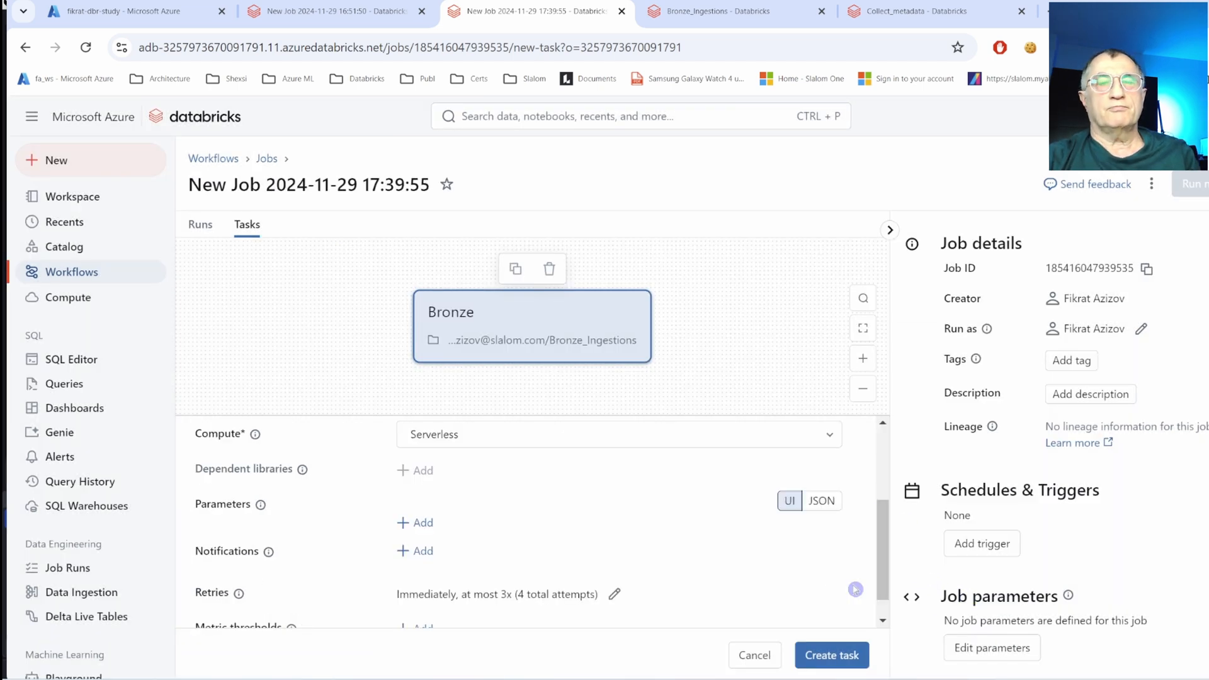
click(844, 659)
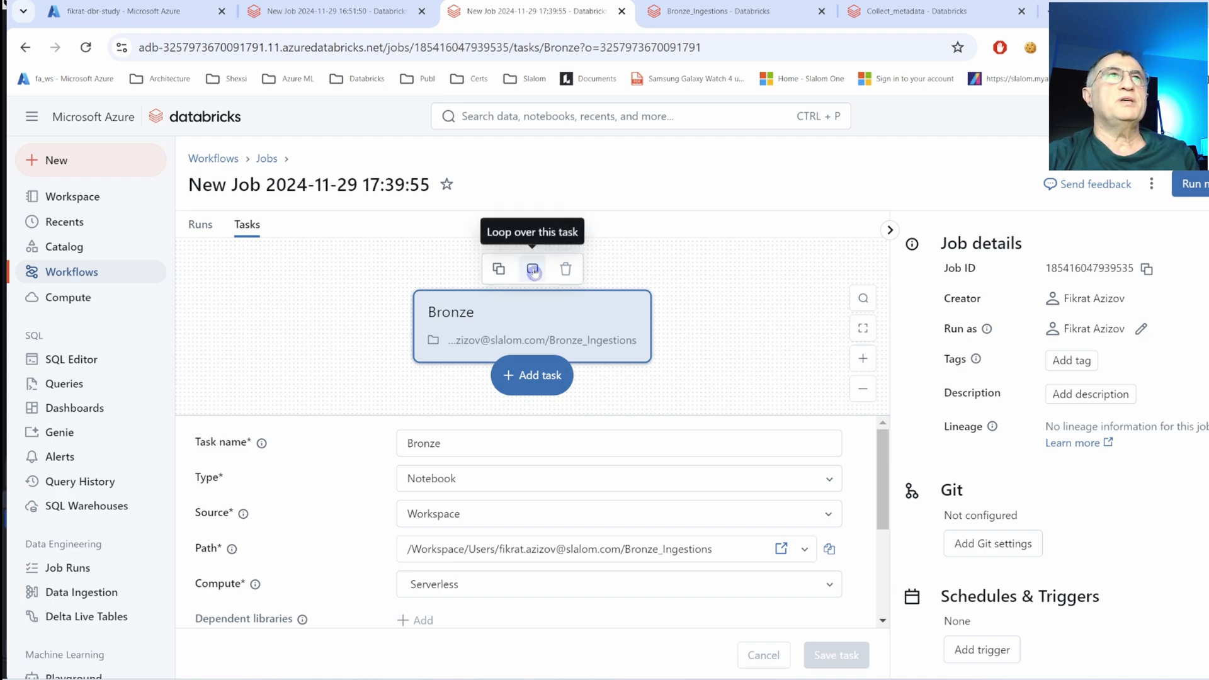
click(533, 271)
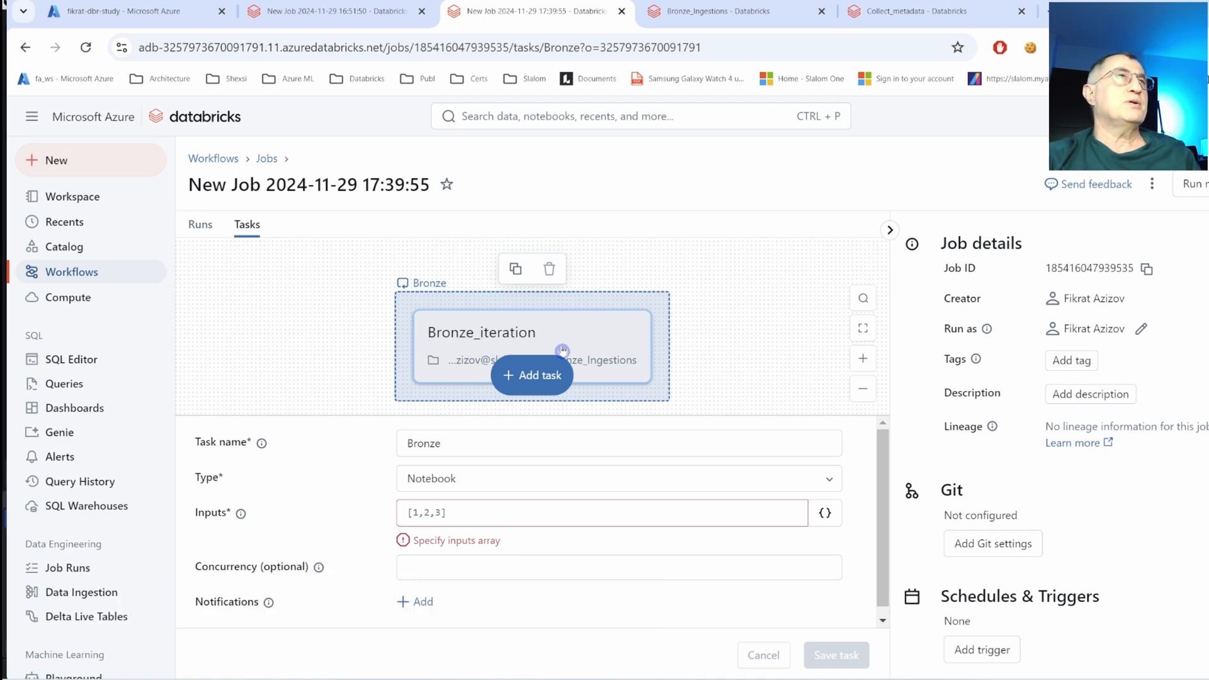
Start another new job whose first task is an If/else condition named Conditional_demo.
click(262, 160)
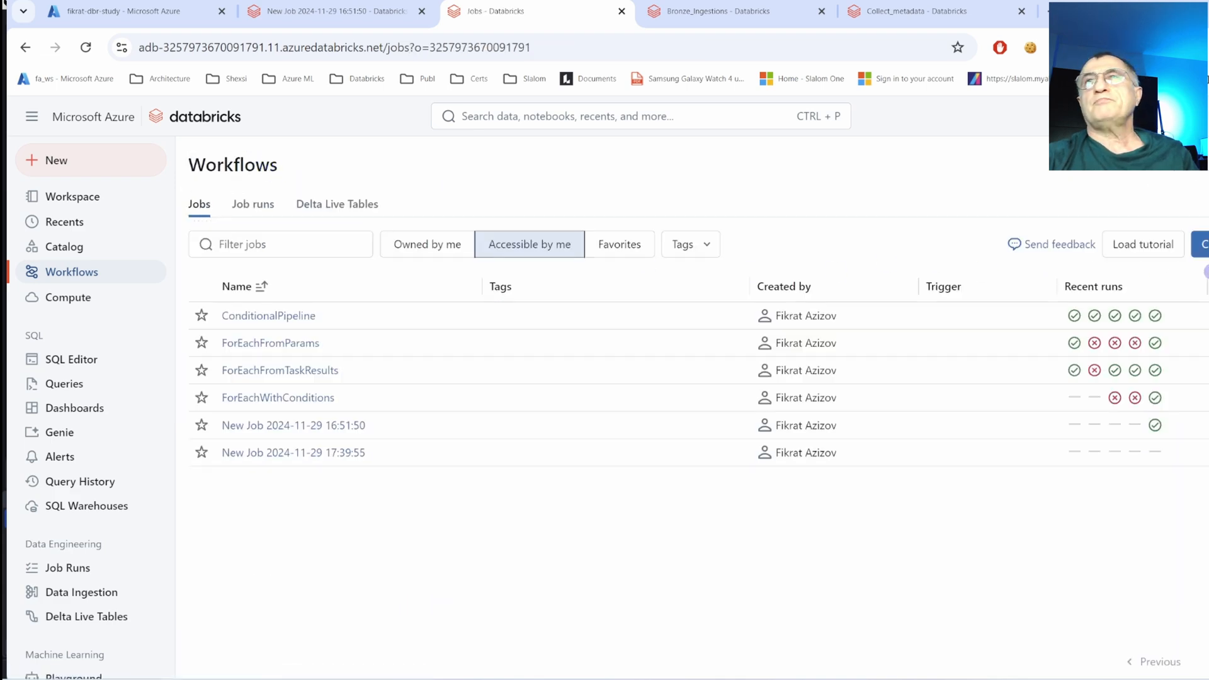
click(1201, 245)
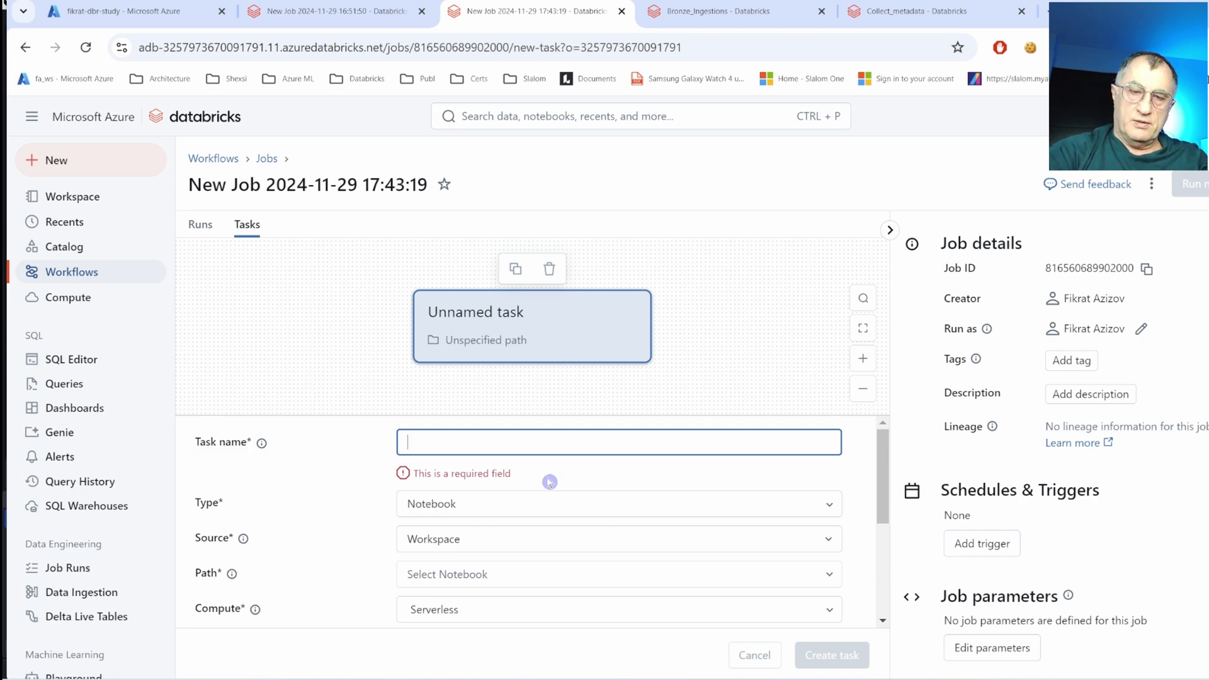
text(Conditio)
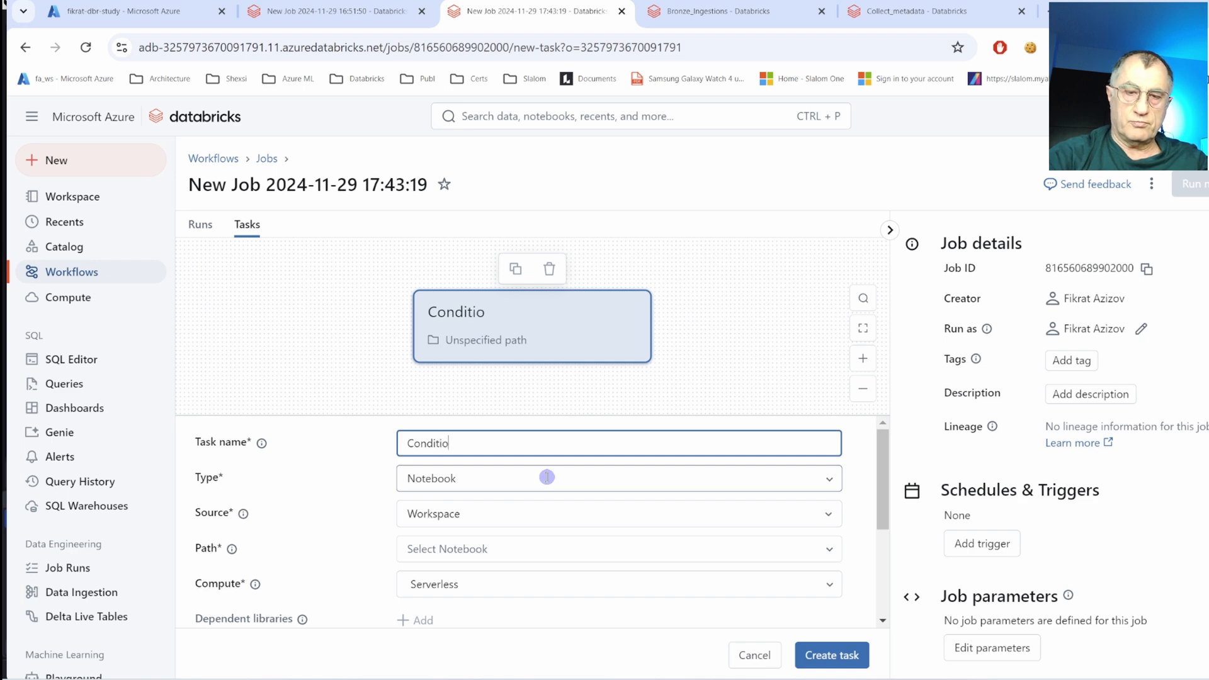
text(nal_demo)
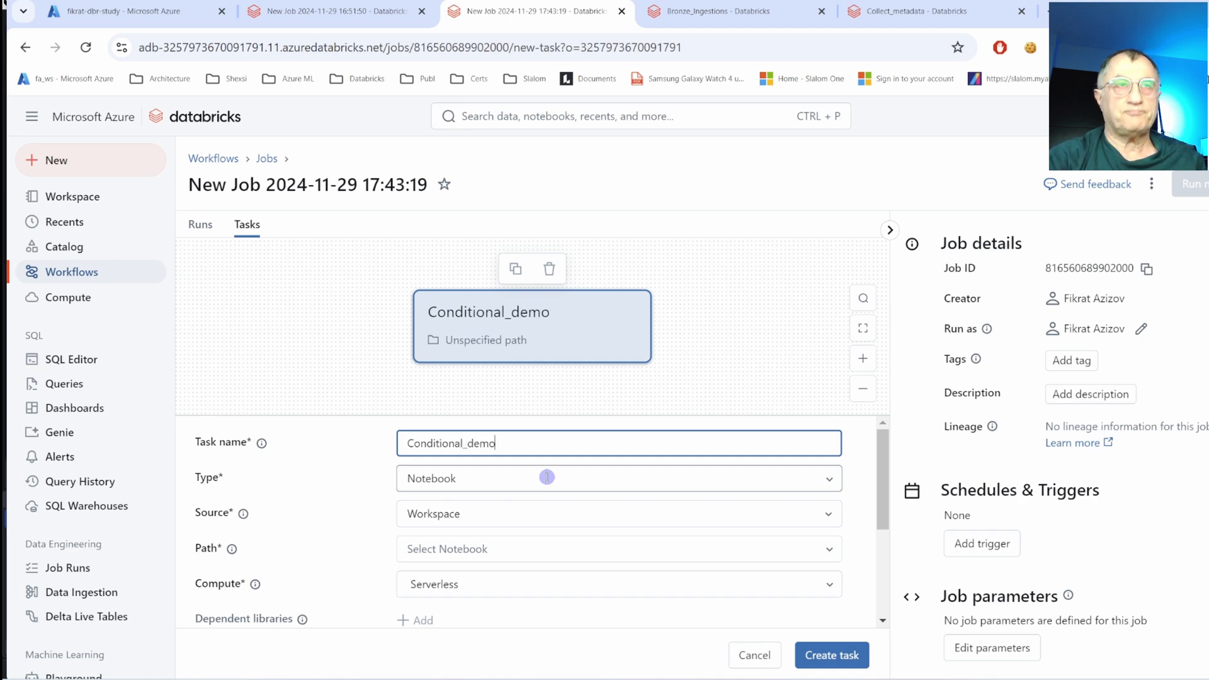
click(832, 480)
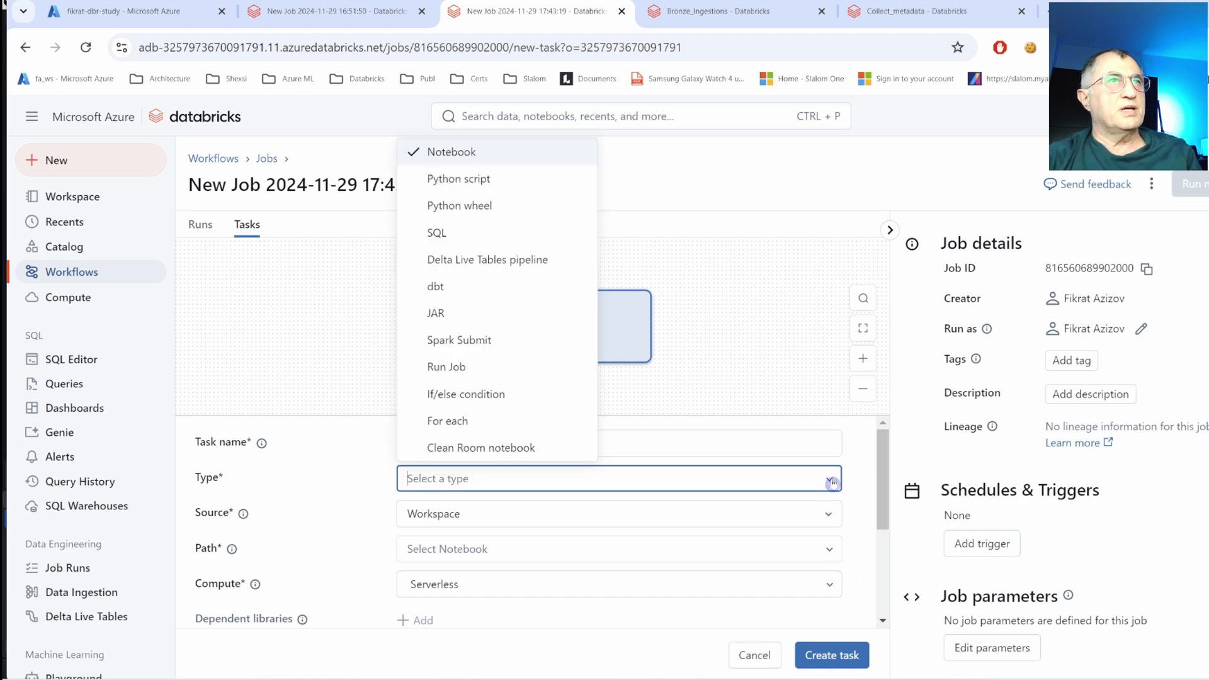
click(509, 401)
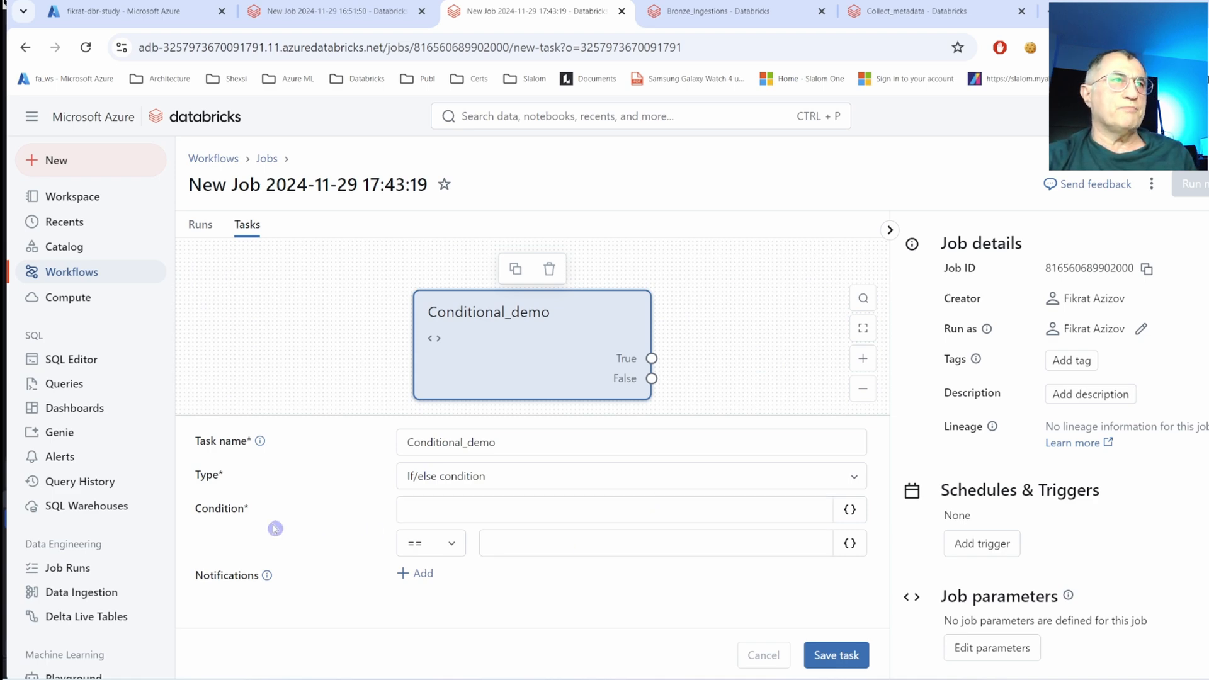
Browse the dynamic value references available for the condition of the Conditional_demo task.
click(451, 505)
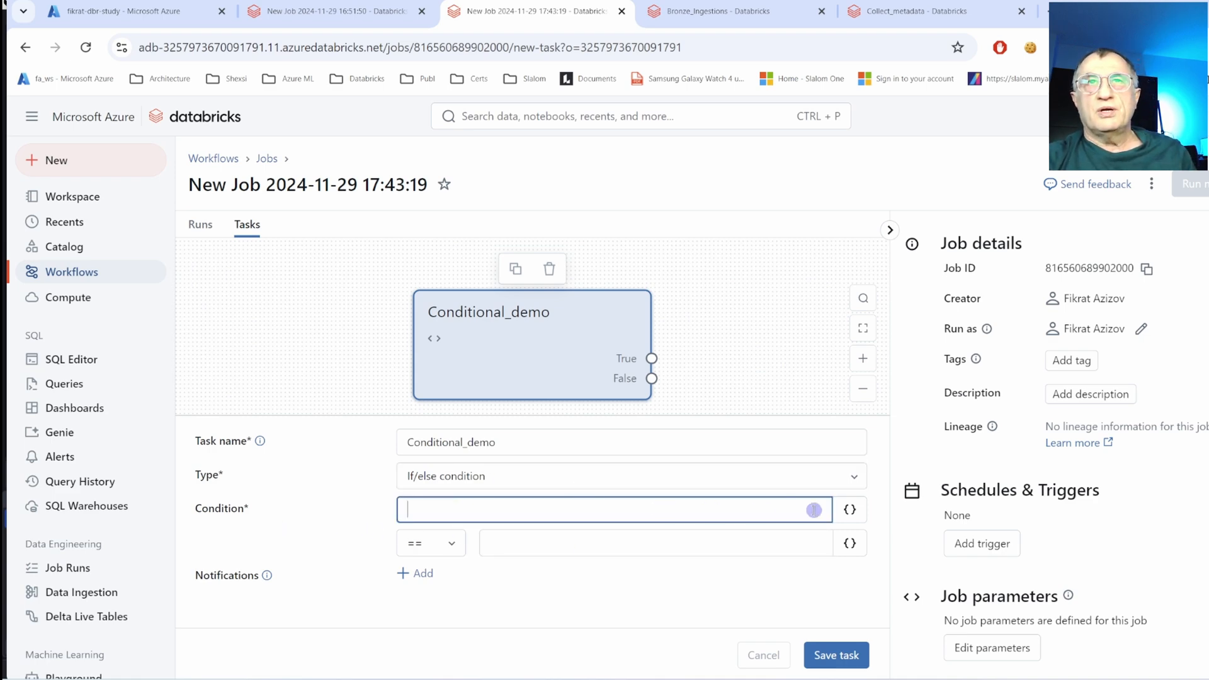
click(849, 514)
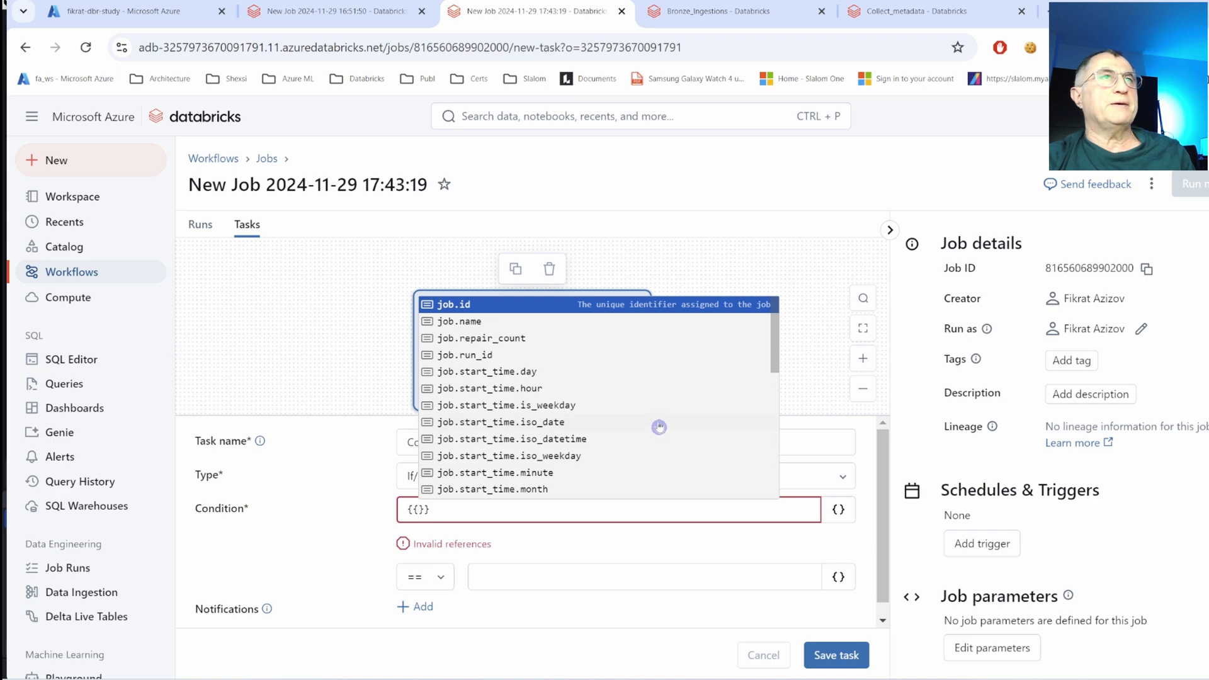
scroll(660, 430, down, 1)
scroll(667, 437, up, 1)
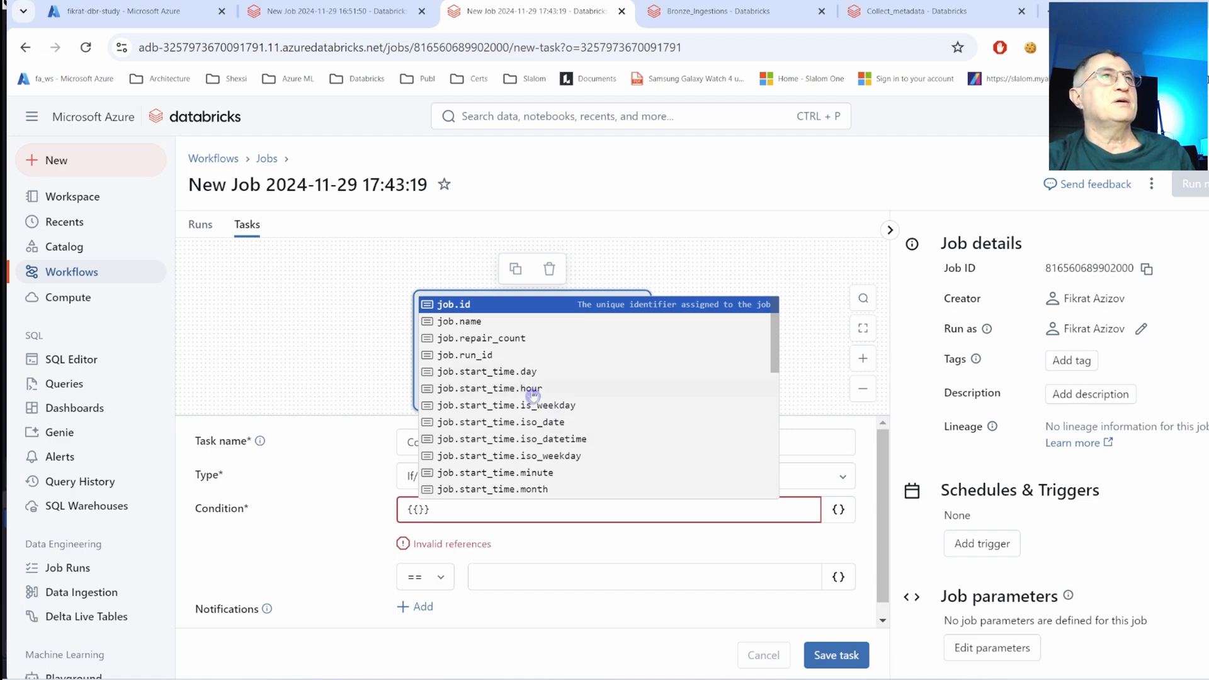
scroll(590, 426, down, 3)
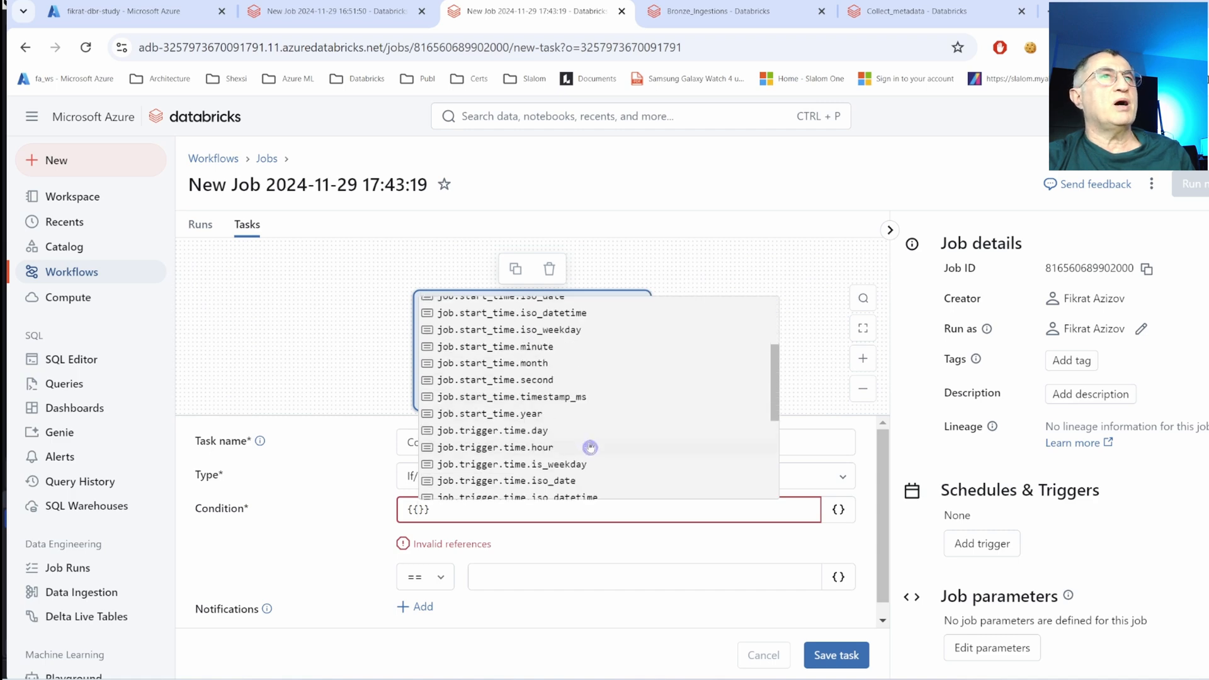
scroll(631, 467, down, 3)
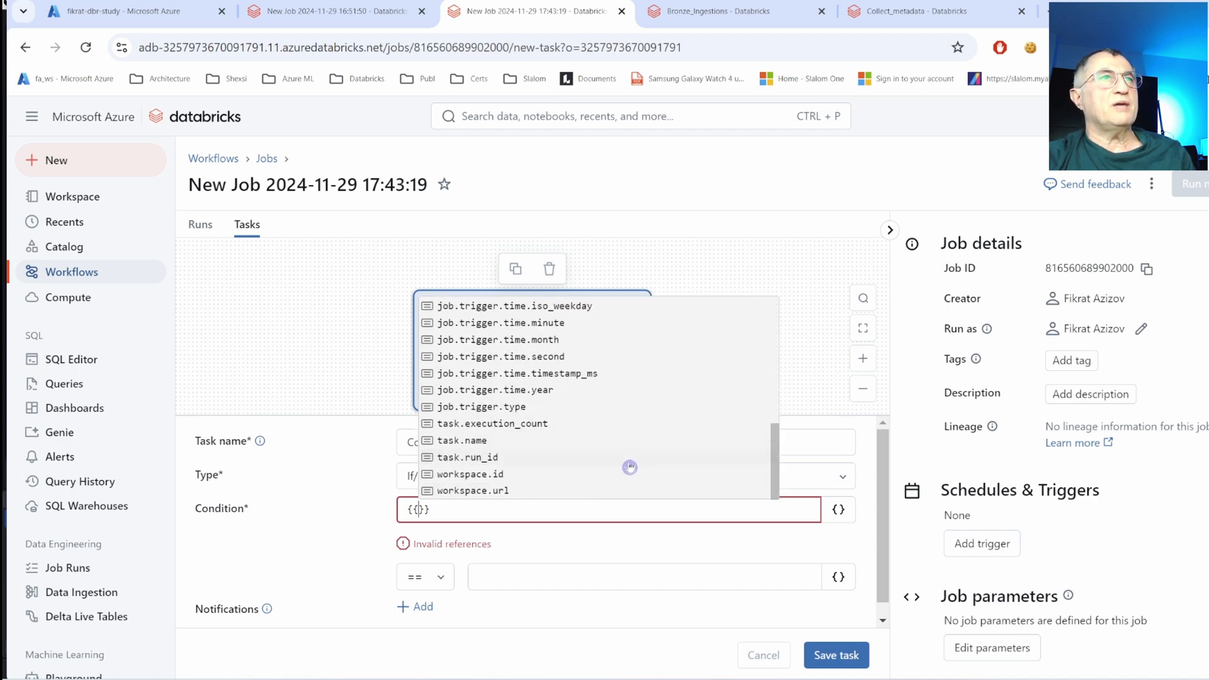
click(776, 508)
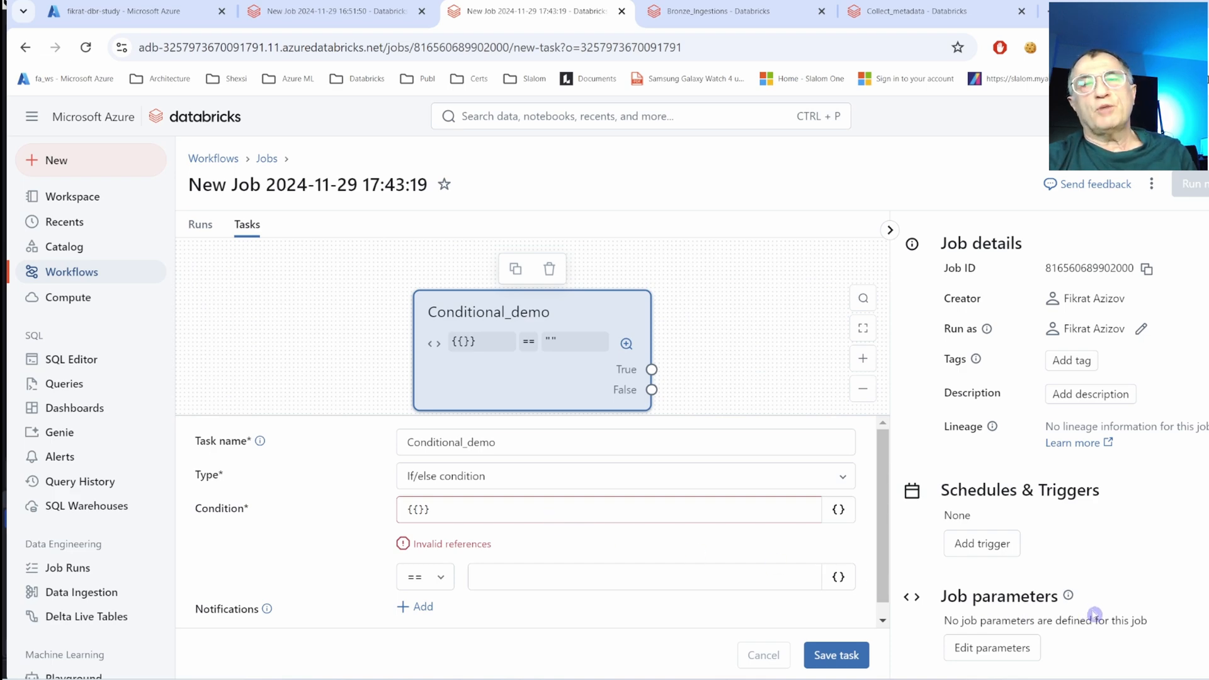
scroll(1020, 472, down, 1)
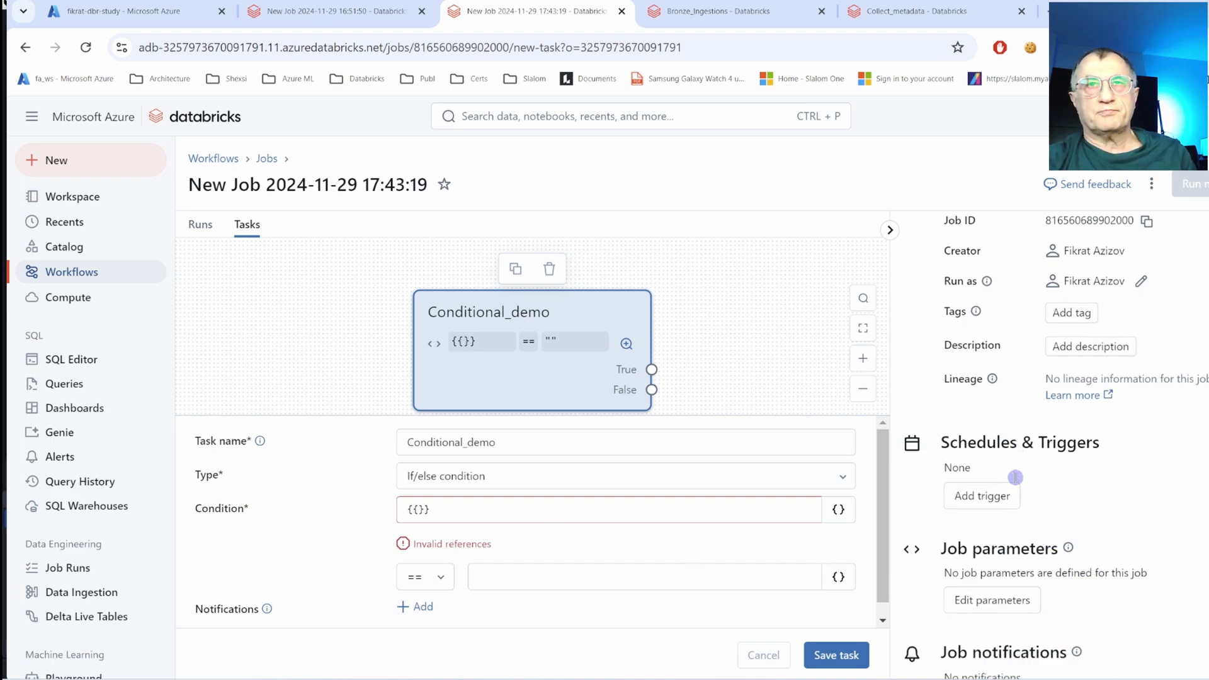
click(788, 509)
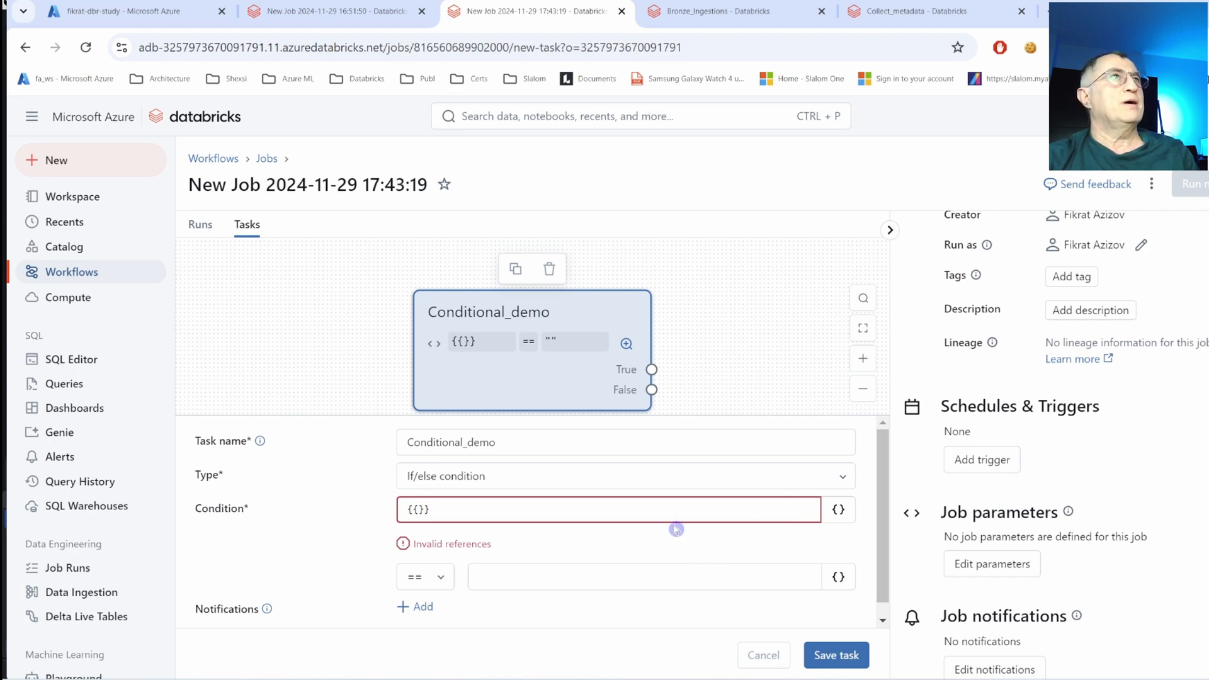
Leave the unsaved new job, open the ConditionalPipeline job's task graph, and review its job parameters.
click(278, 168)
click(713, 419)
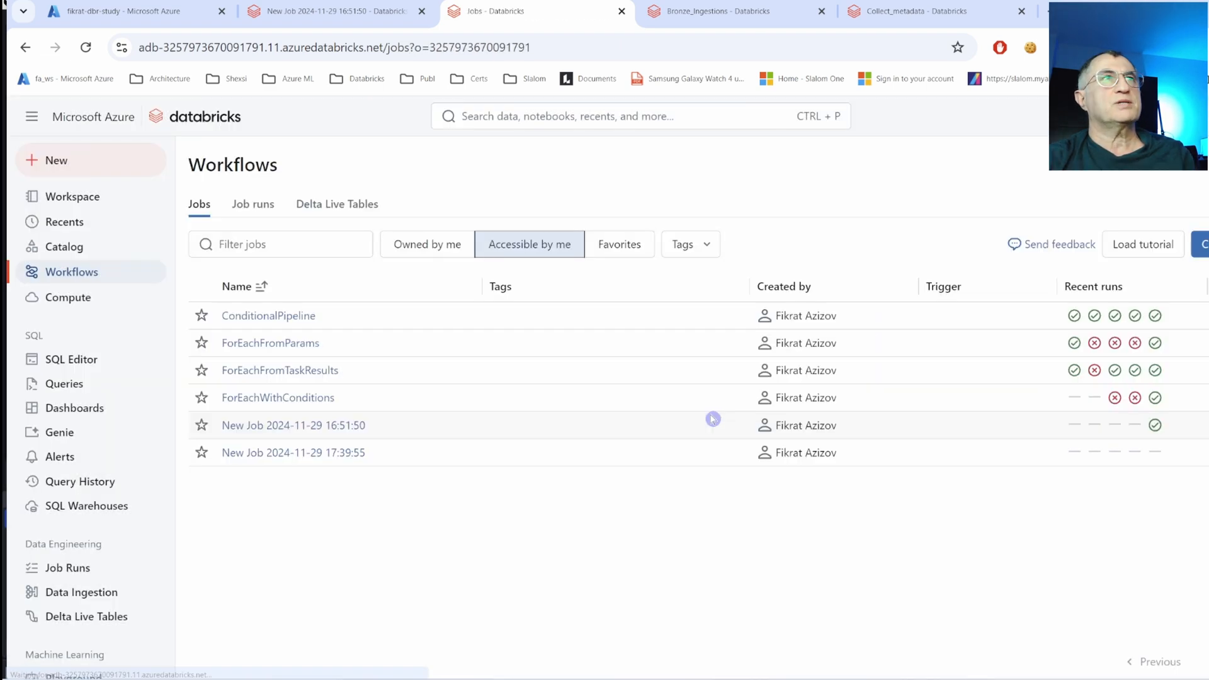
click(281, 318)
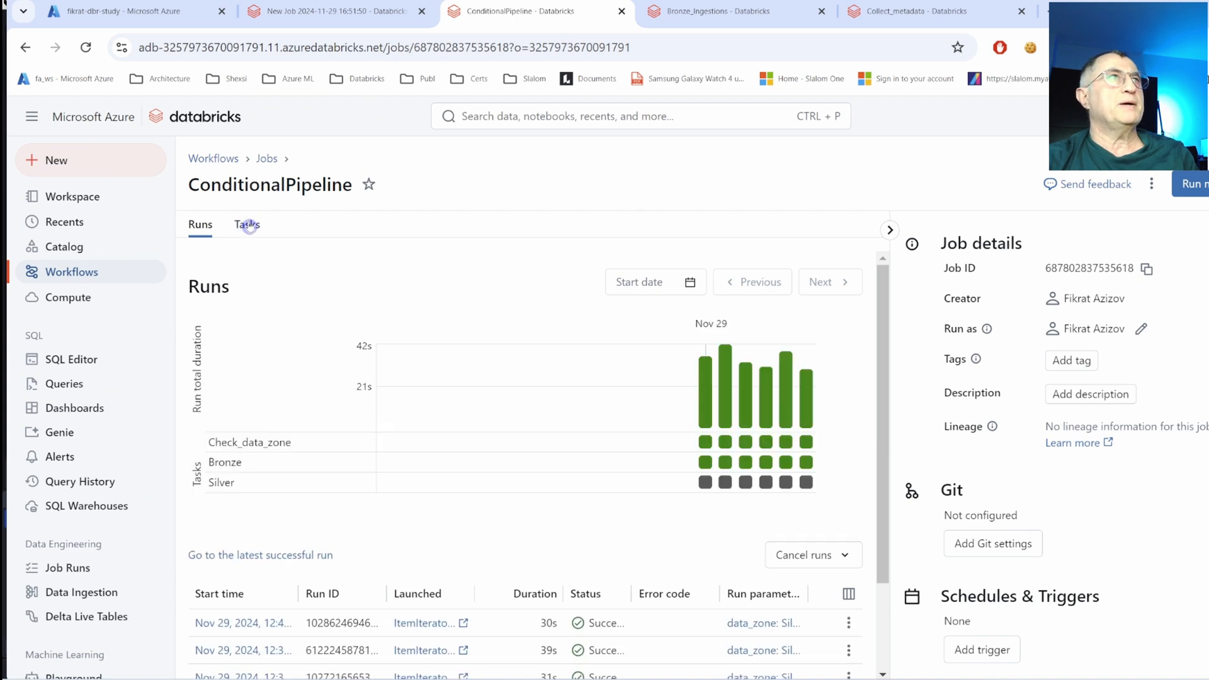
click(248, 225)
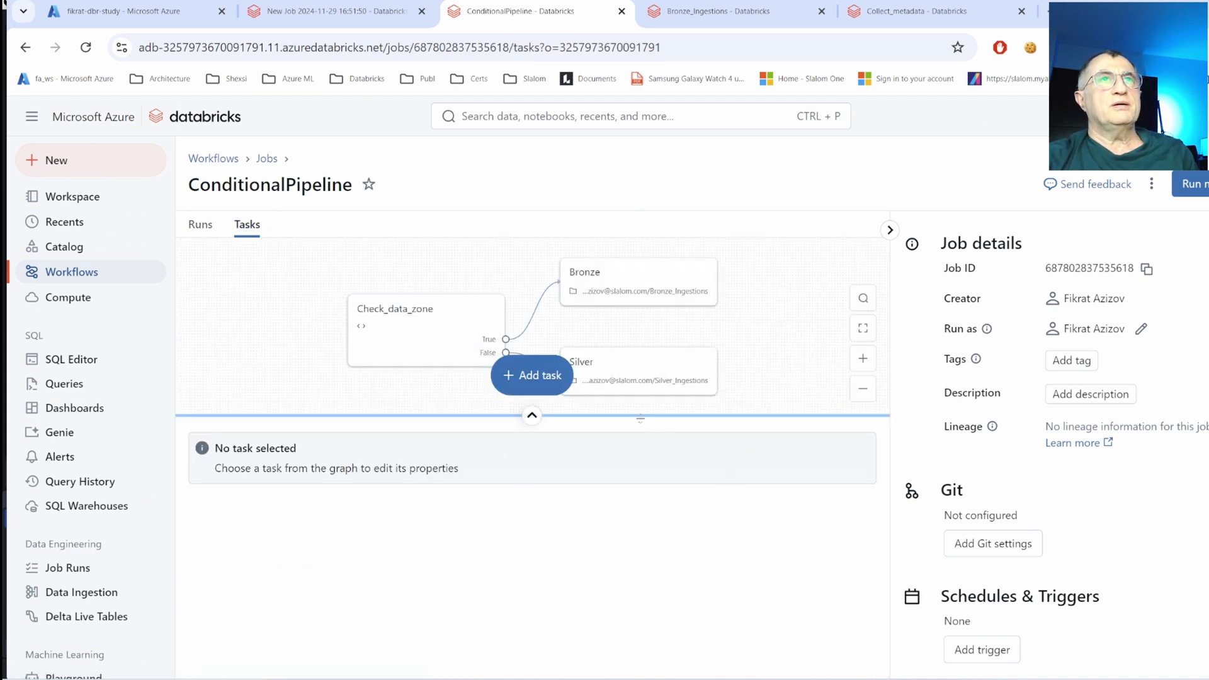
drag(643, 427, 623, 504)
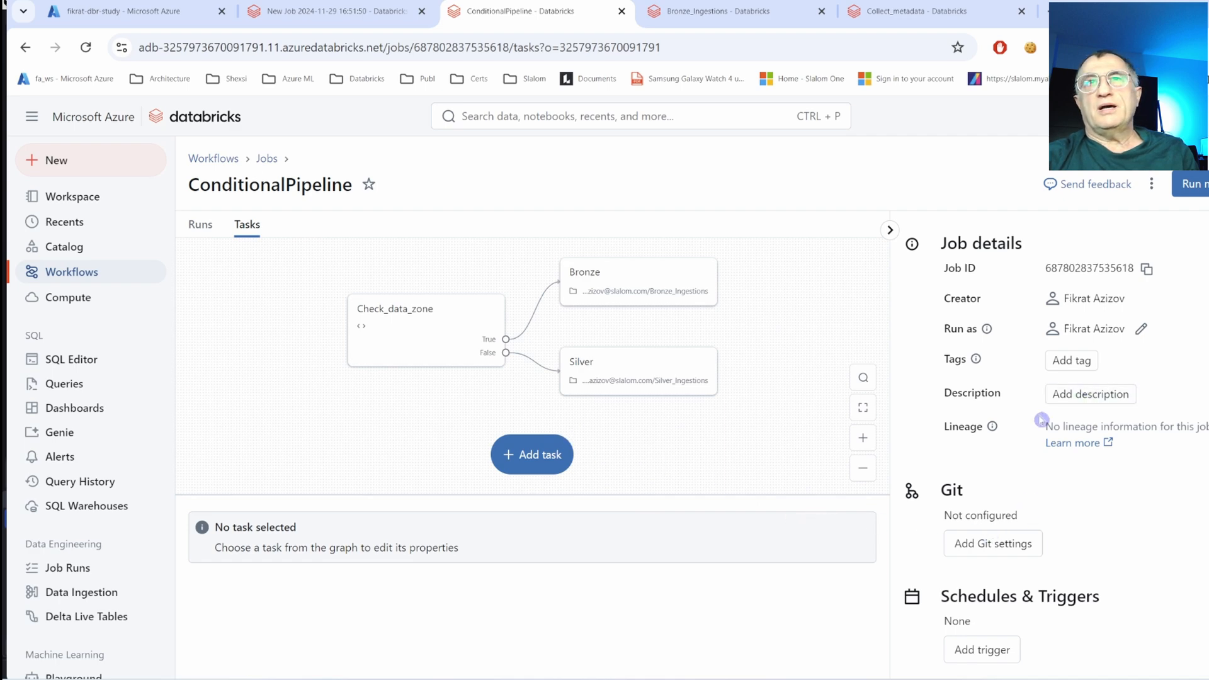
scroll(1046, 482, down, 4)
scroll(1050, 484, down, 1)
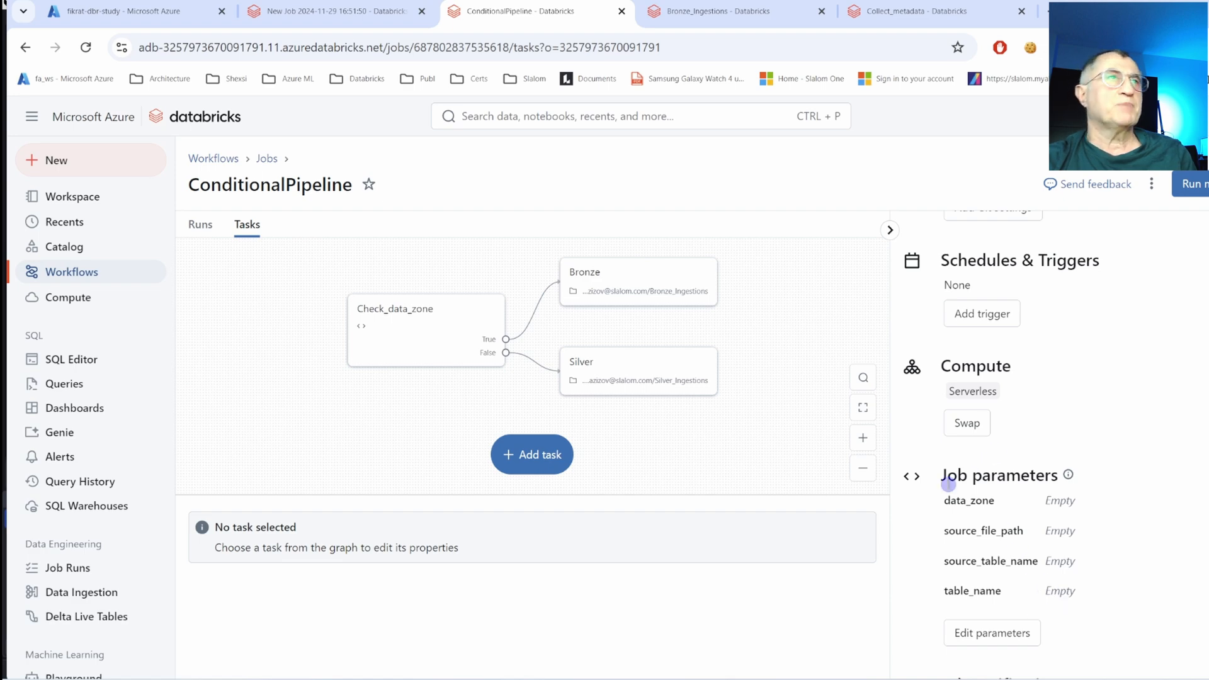
Set the Check_data_zone condition to {{job.parameters.data_zone}} == Bronze and save the task.
click(431, 355)
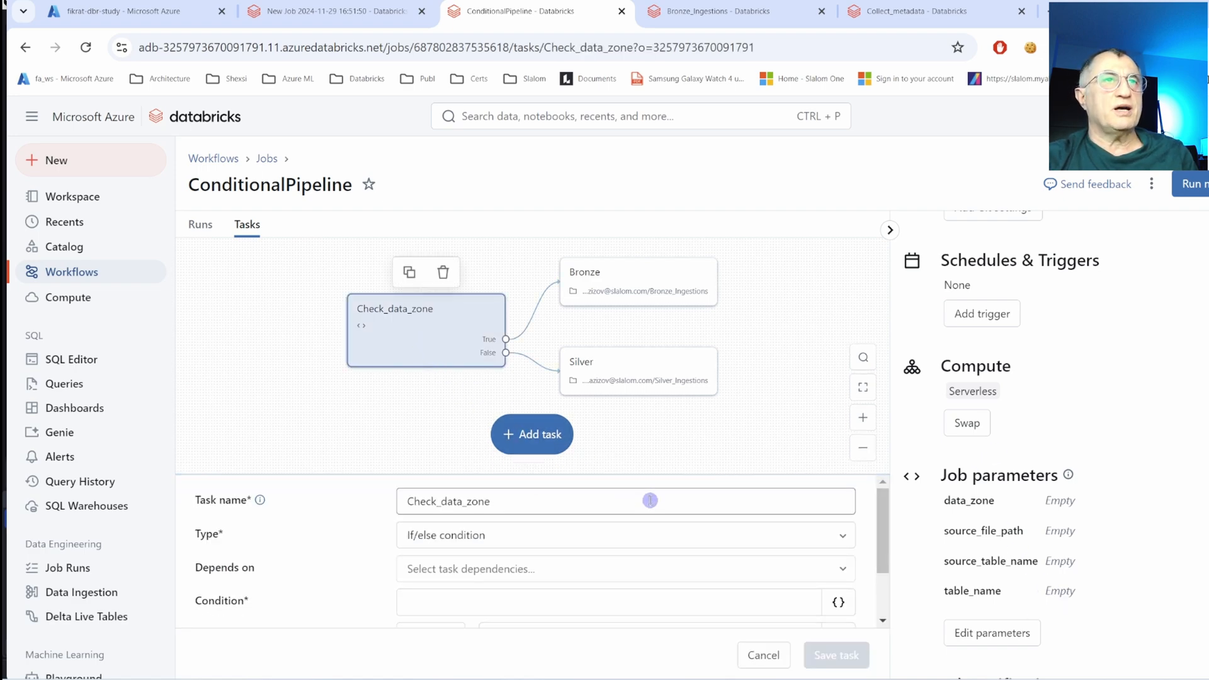
drag(651, 474, 655, 376)
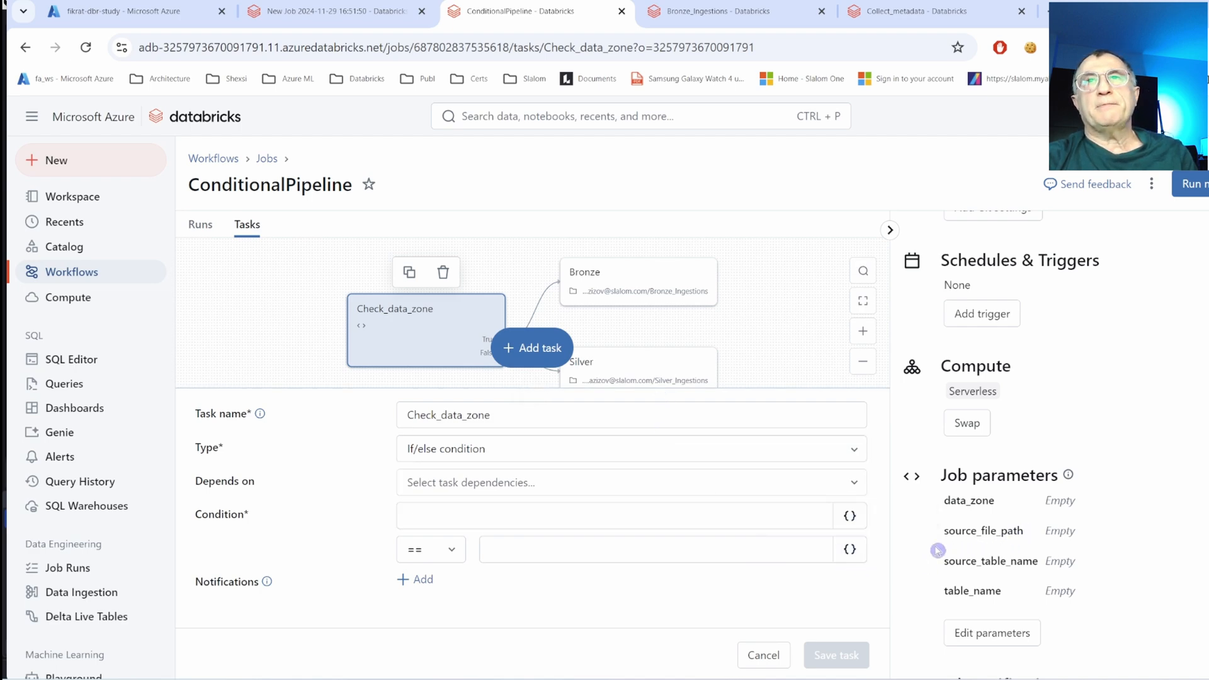
click(850, 515)
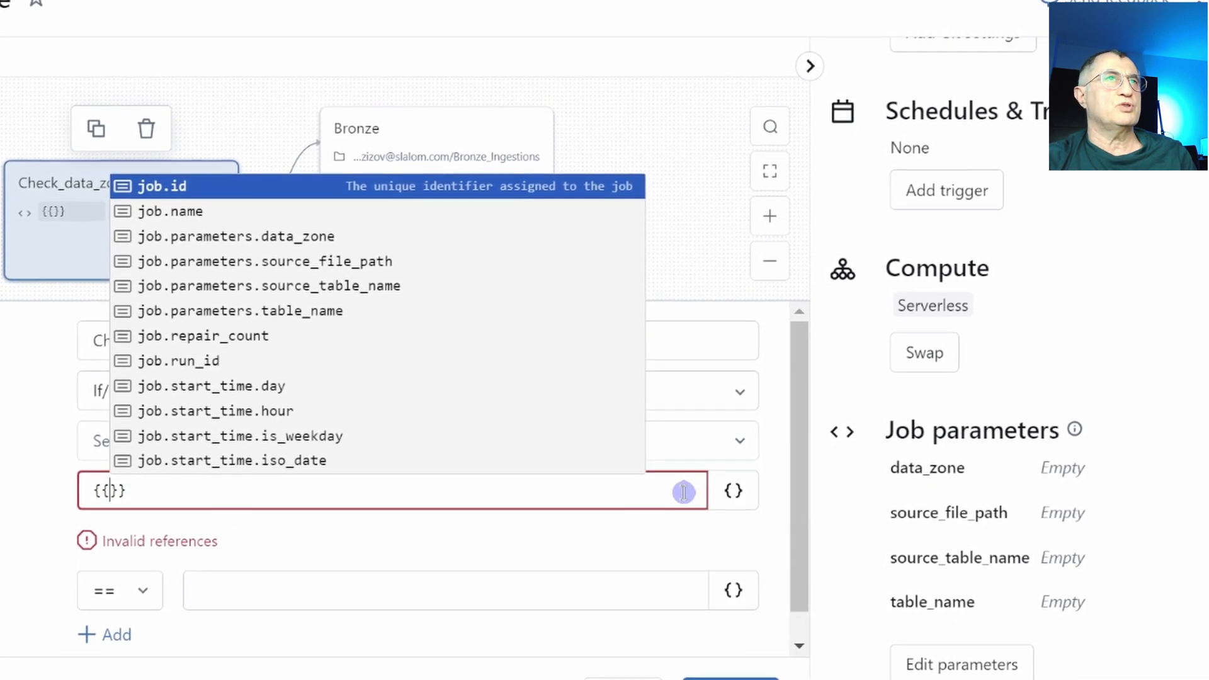
click(216, 238)
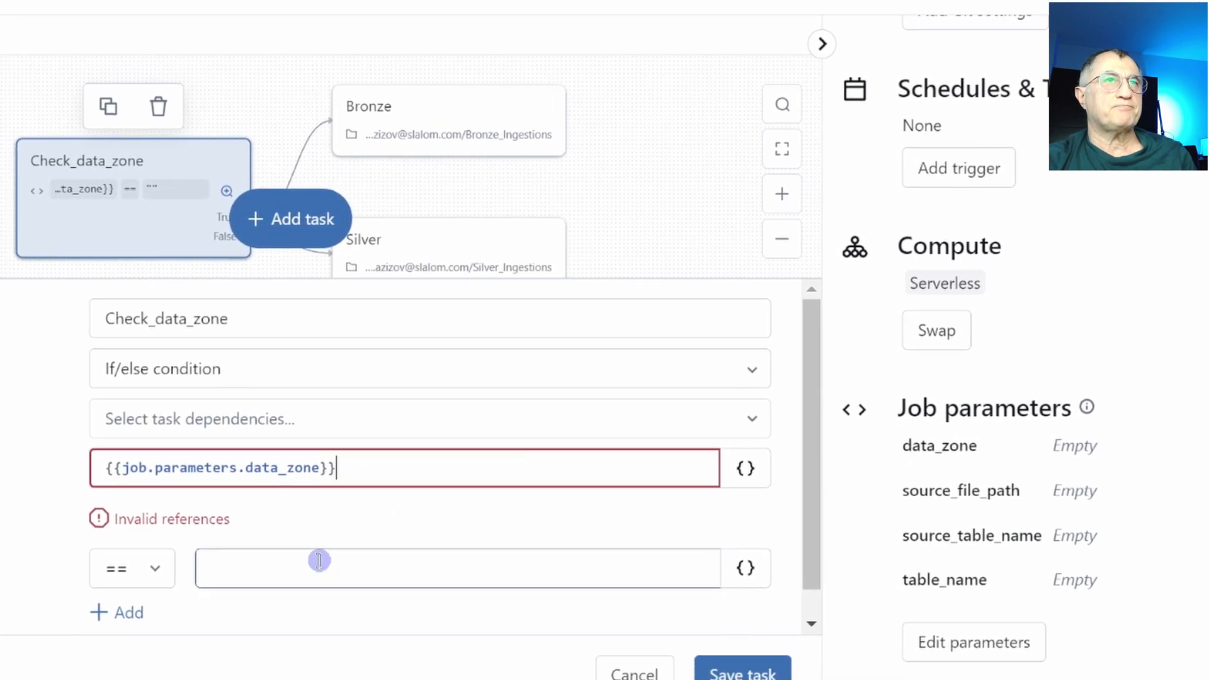
click(303, 586)
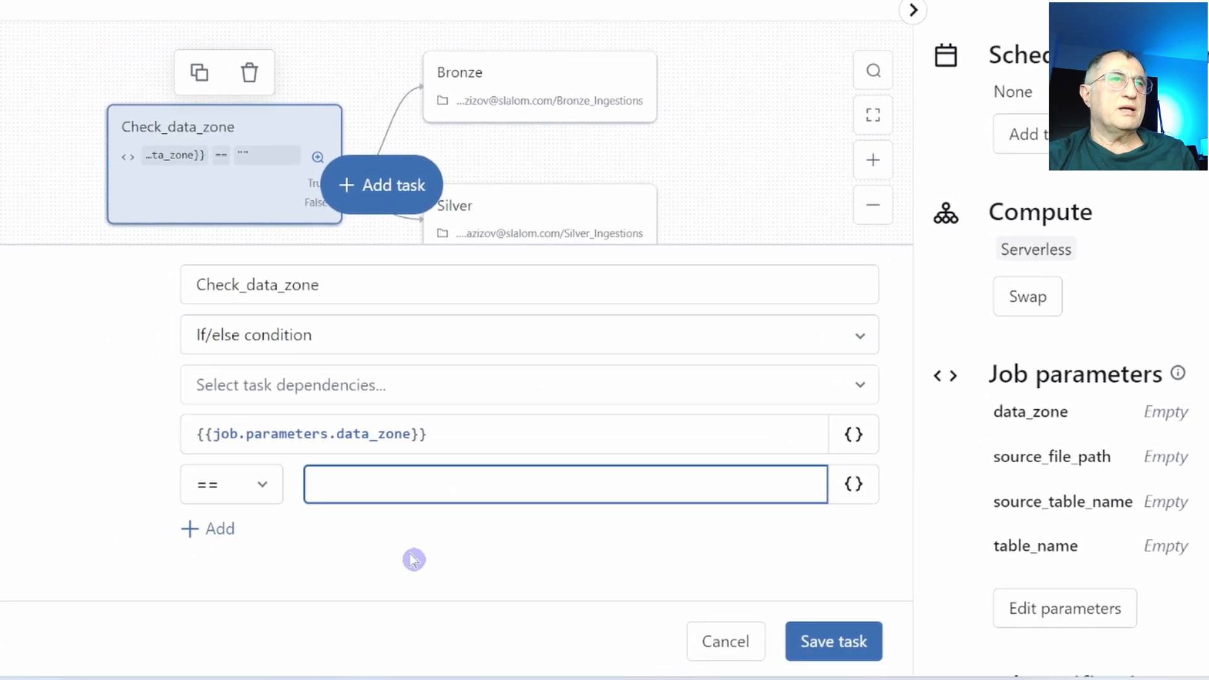
click(280, 488)
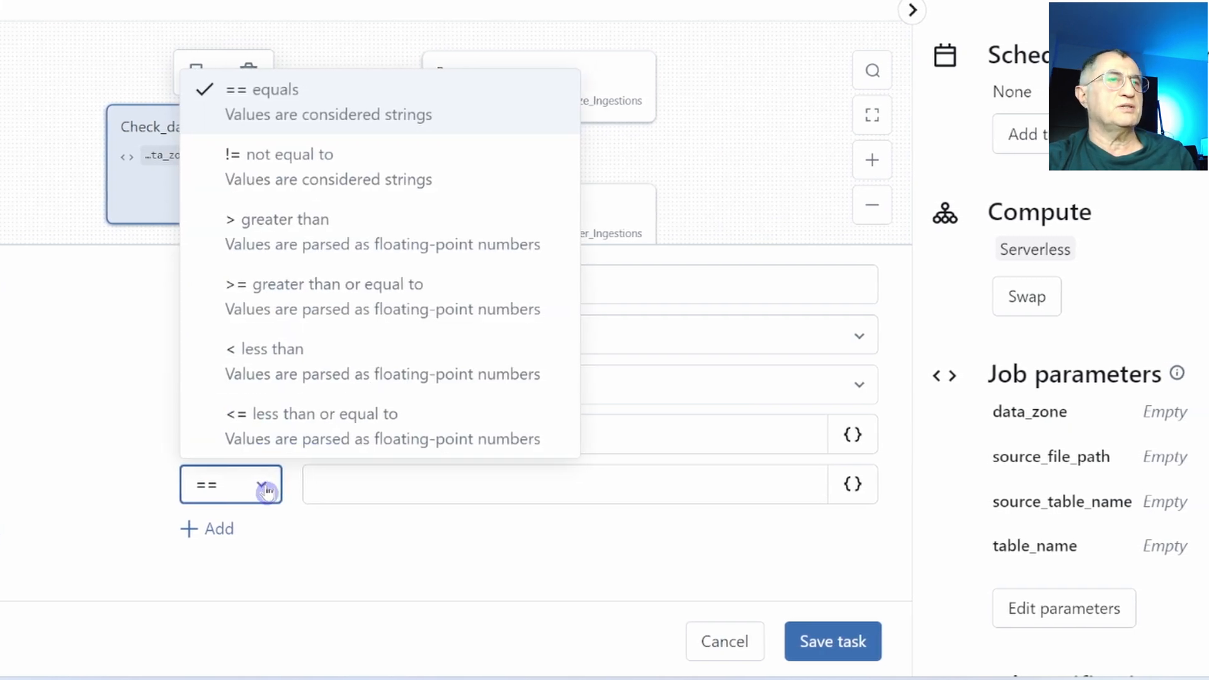
click(350, 492)
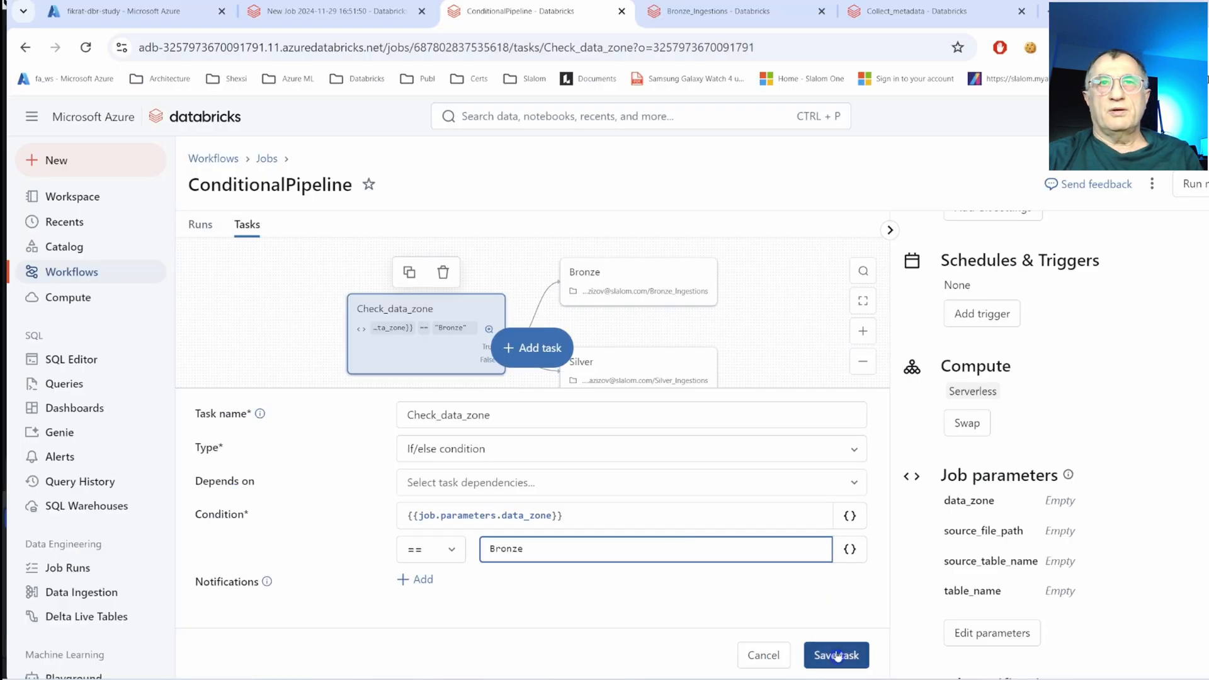
click(837, 656)
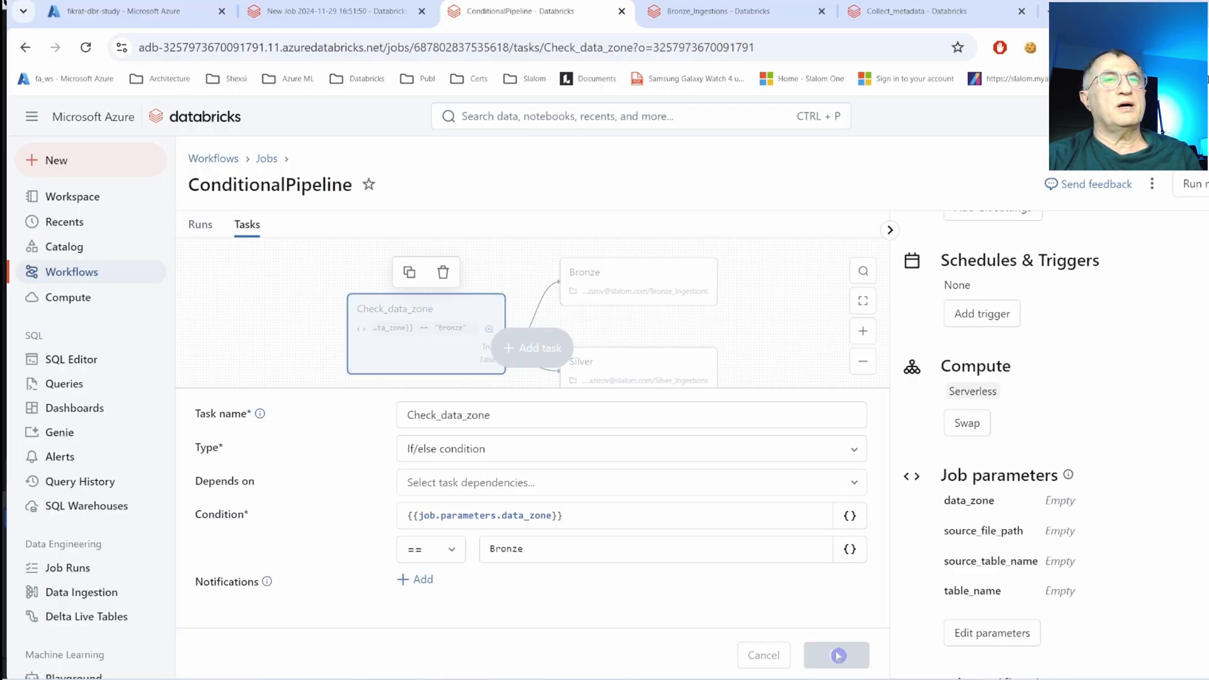
Review the notebook paths and dependencies of the Bronze and Silver tasks, and the parameters pushed down to Silver.
drag(723, 396, 734, 467)
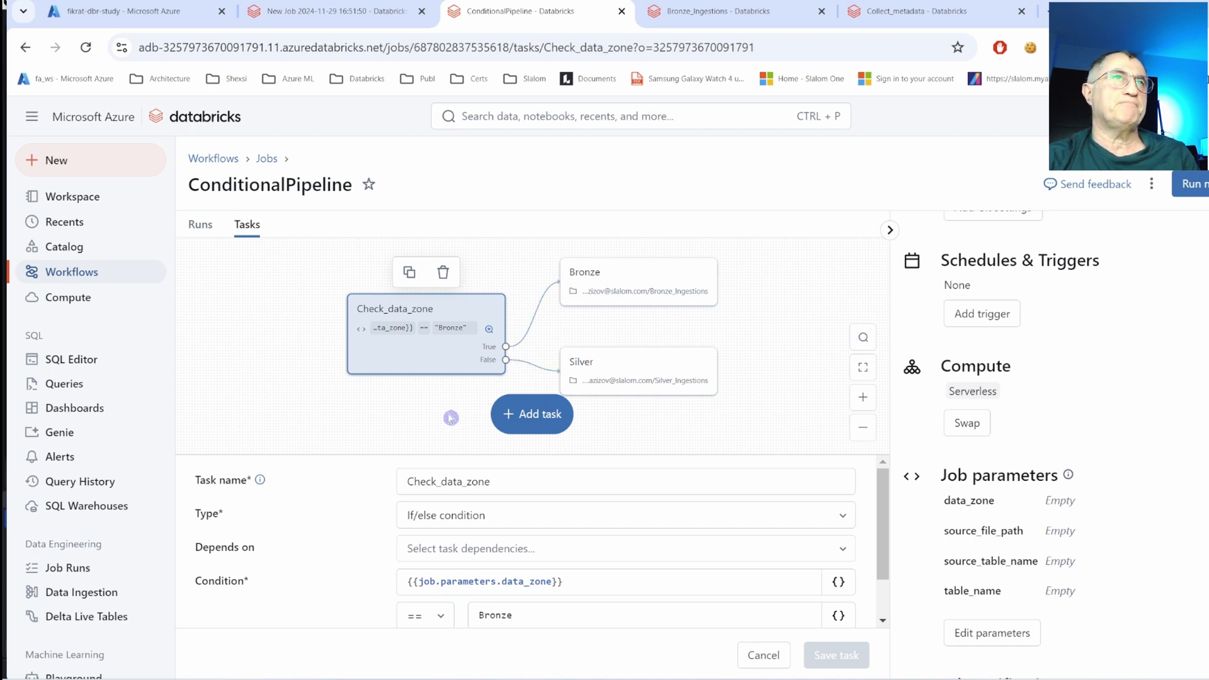
click(630, 277)
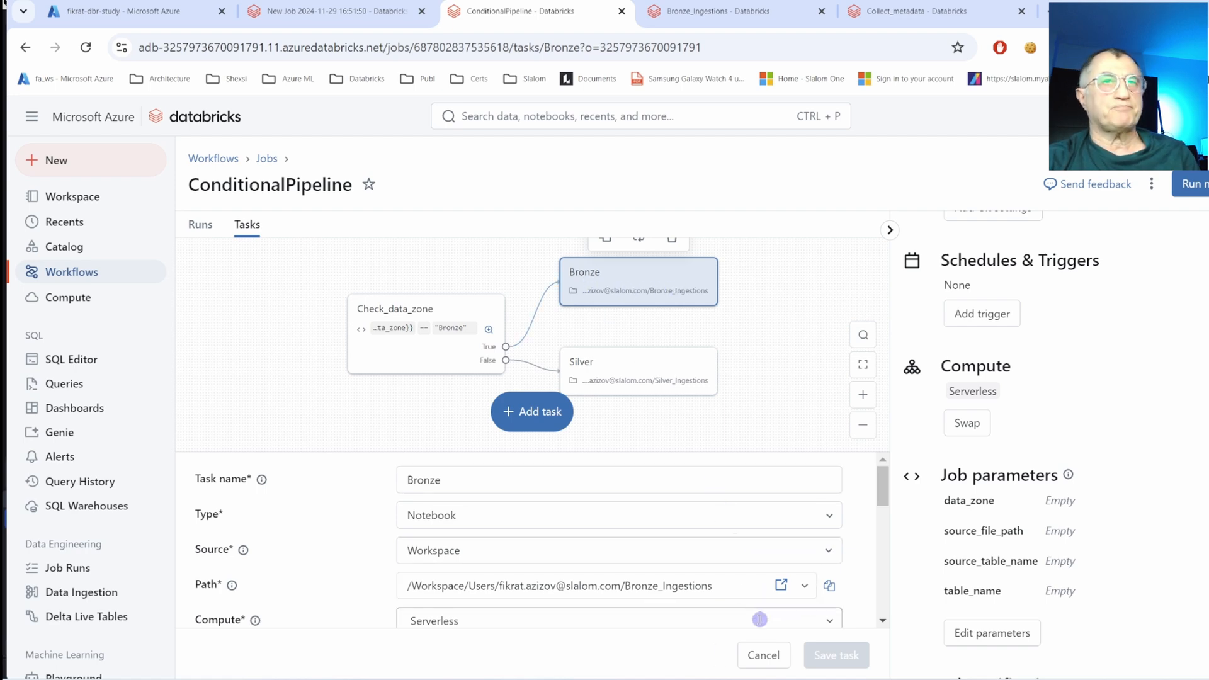
drag(743, 451, 742, 352)
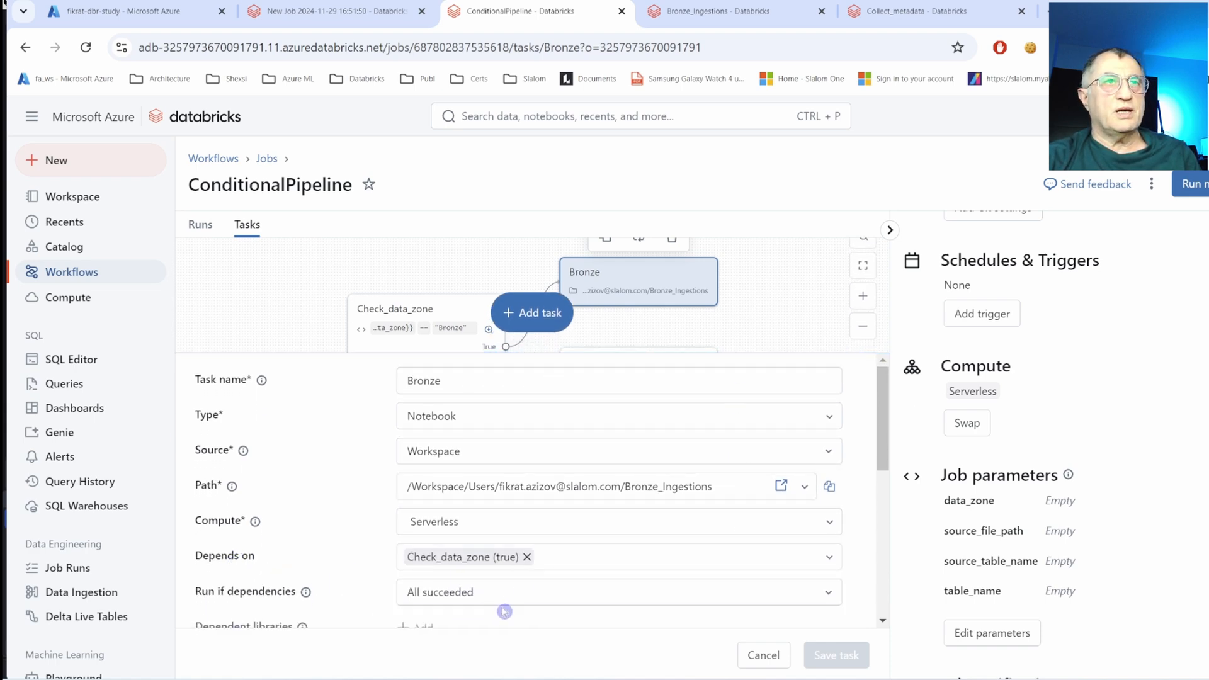
click(738, 558)
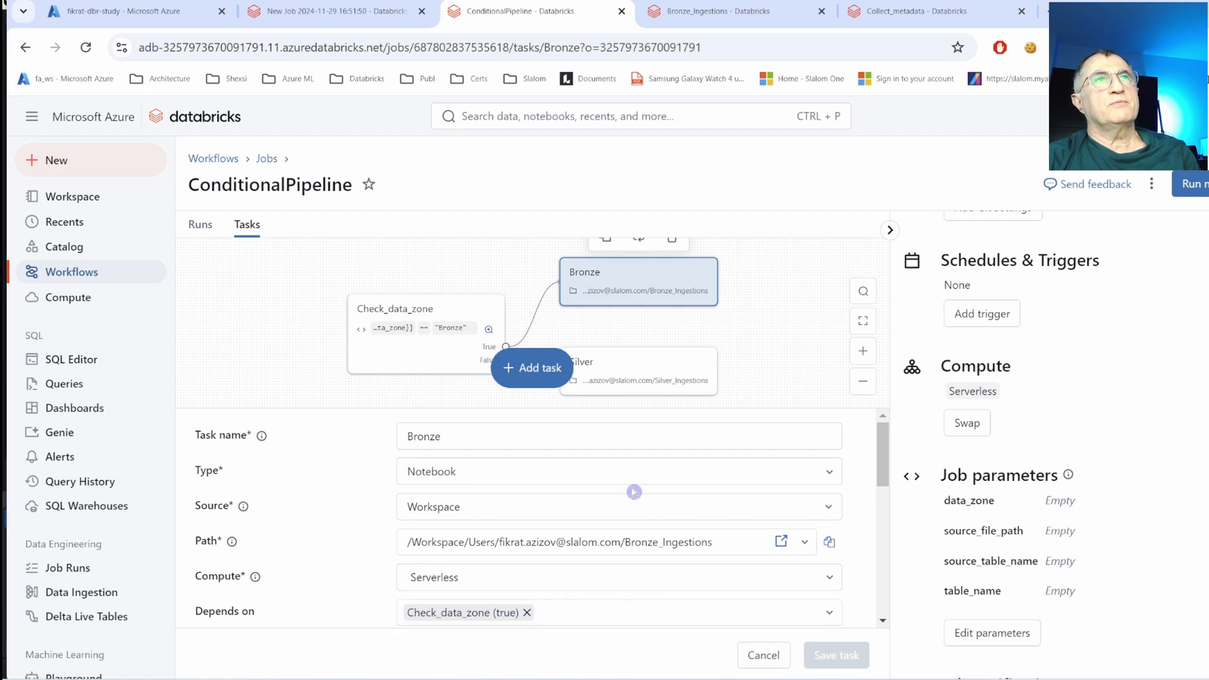
click(635, 372)
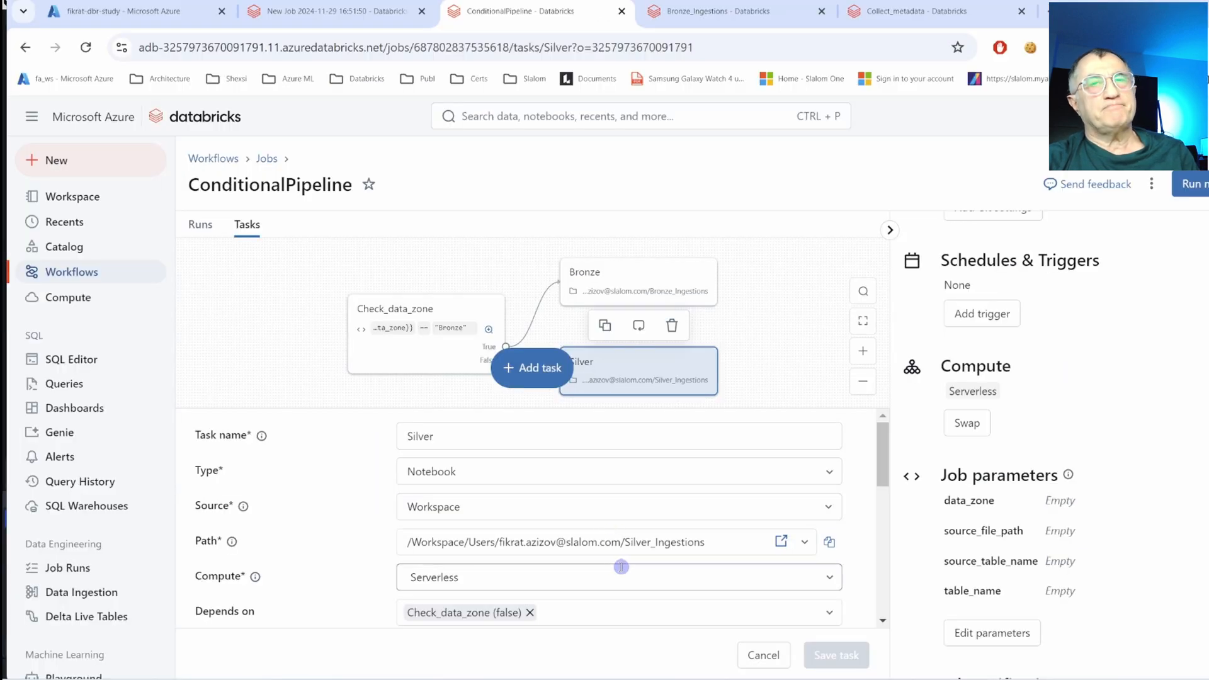
scroll(621, 567, down, 3)
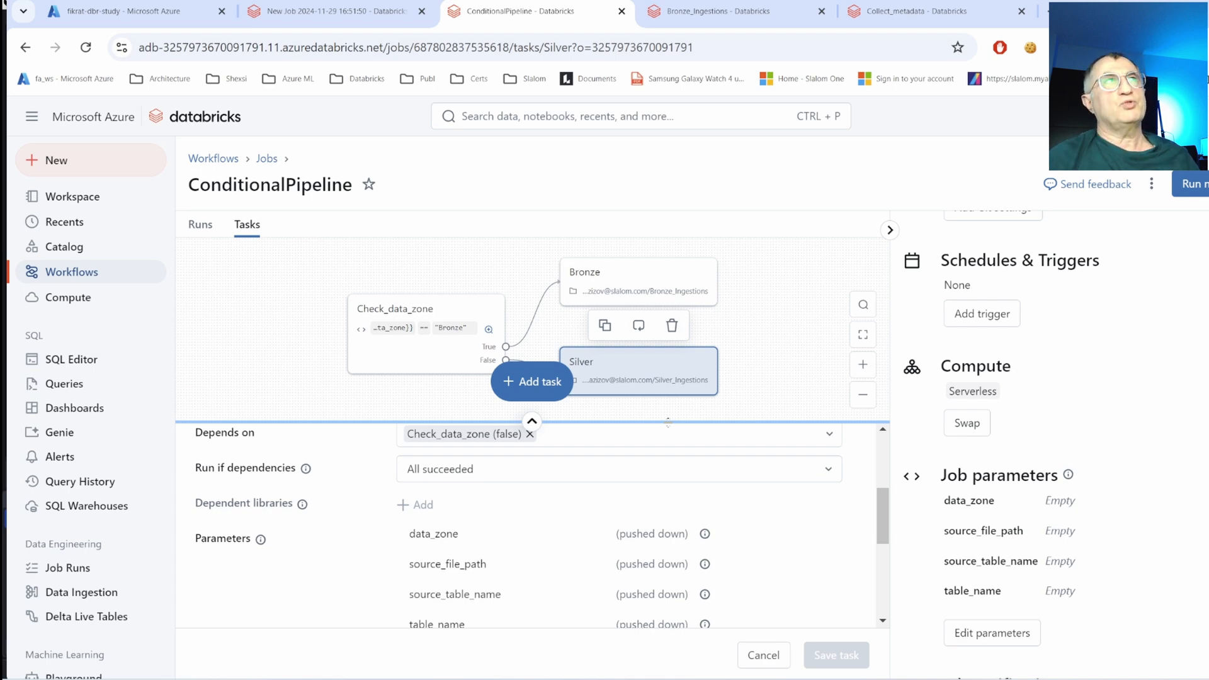
Open the ForEachWithConditions job's tasks in a separate browser tab, and review the ReadMetadata task and its Collect_metadata notebook.
right_click(271, 159)
click(338, 173)
click(623, 14)
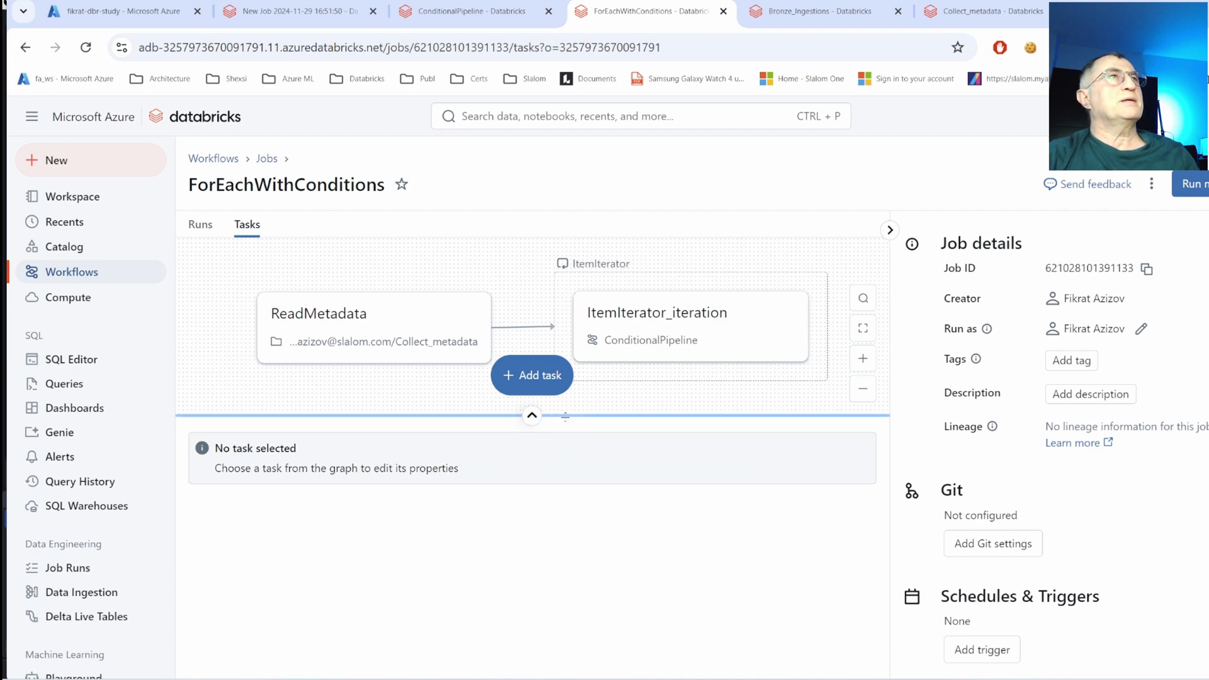
drag(565, 417, 578, 451)
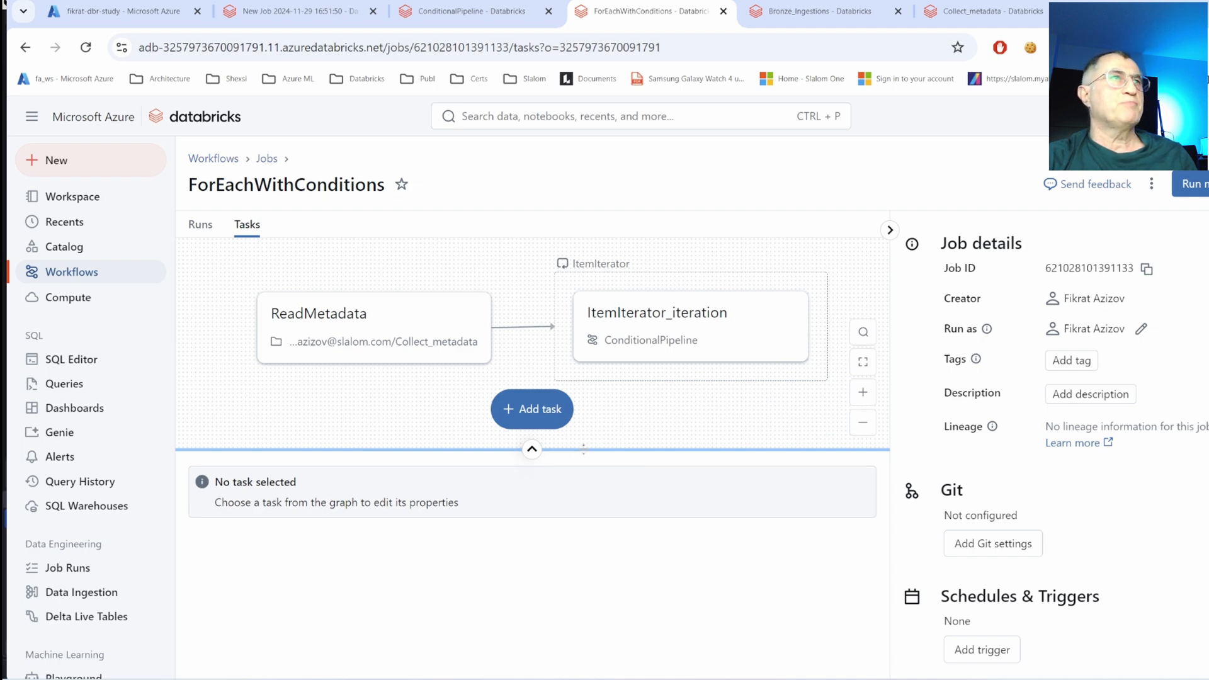
click(371, 308)
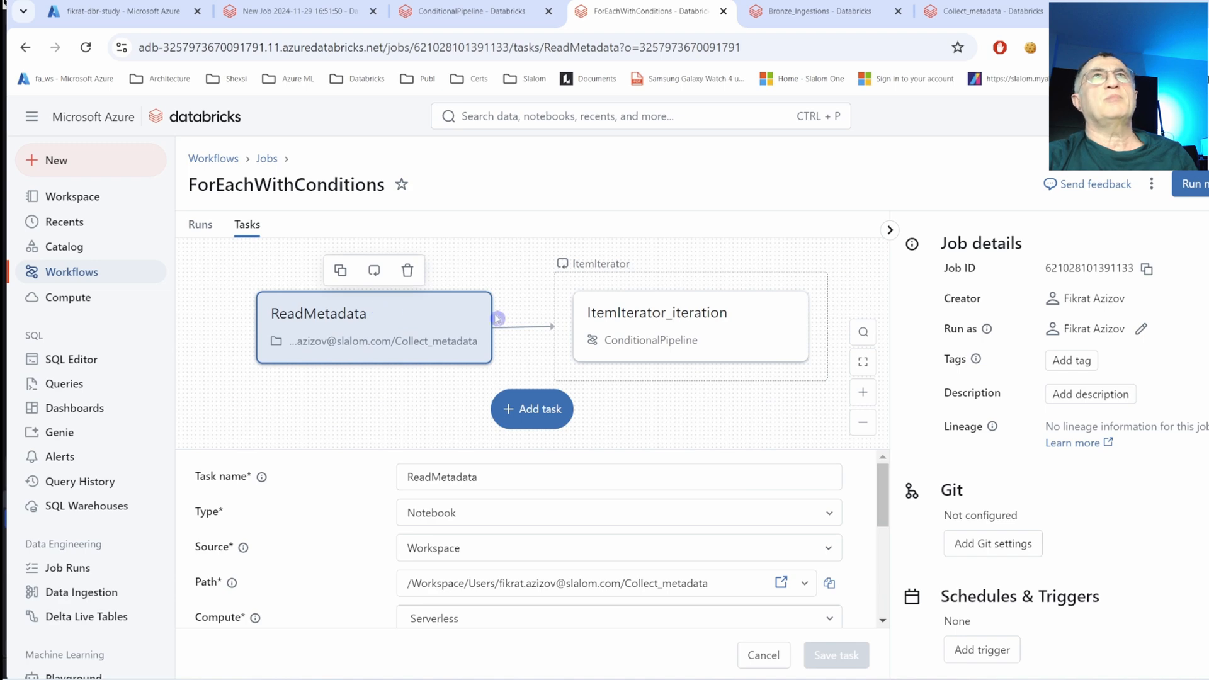
click(986, 12)
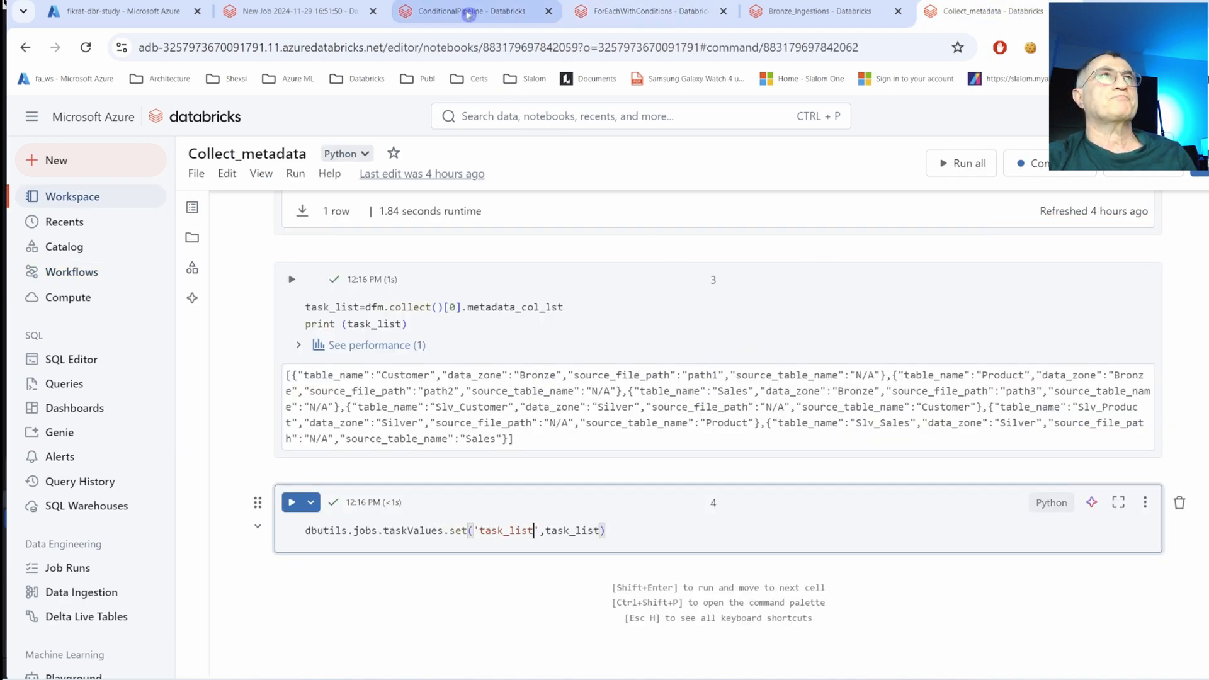
click(649, 11)
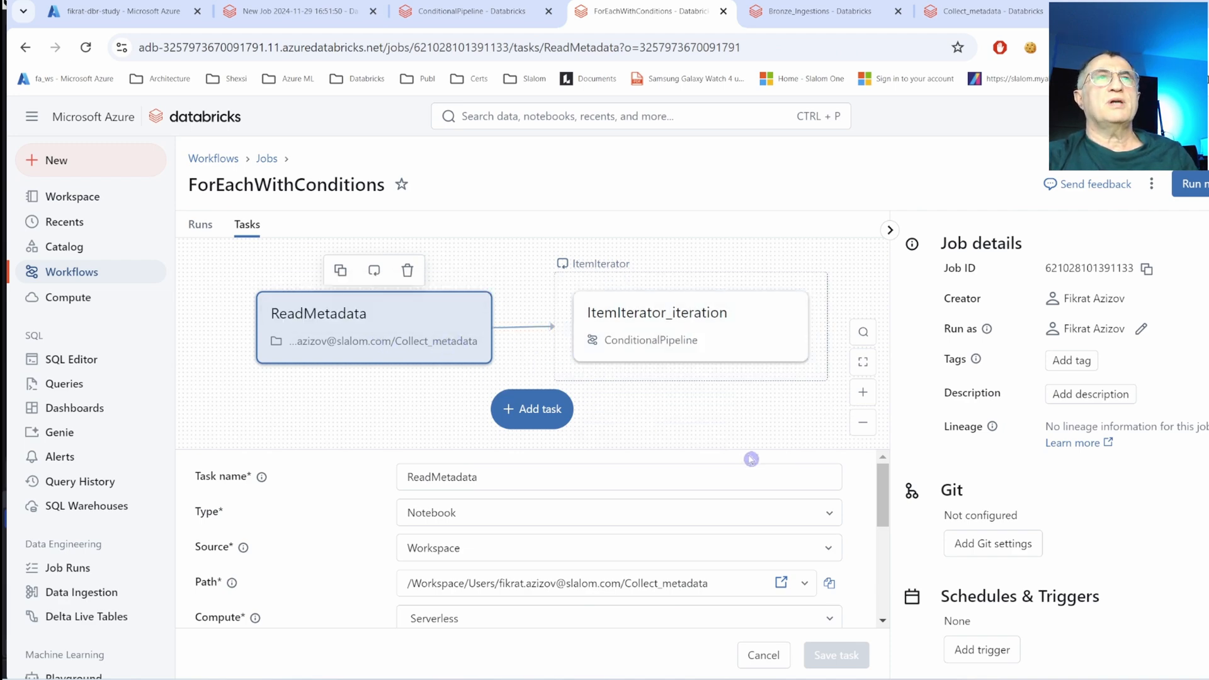
Review the ItemIterator loop's inputs and the job parameters its nested iteration task passes to ConditionalPipeline.
click(659, 278)
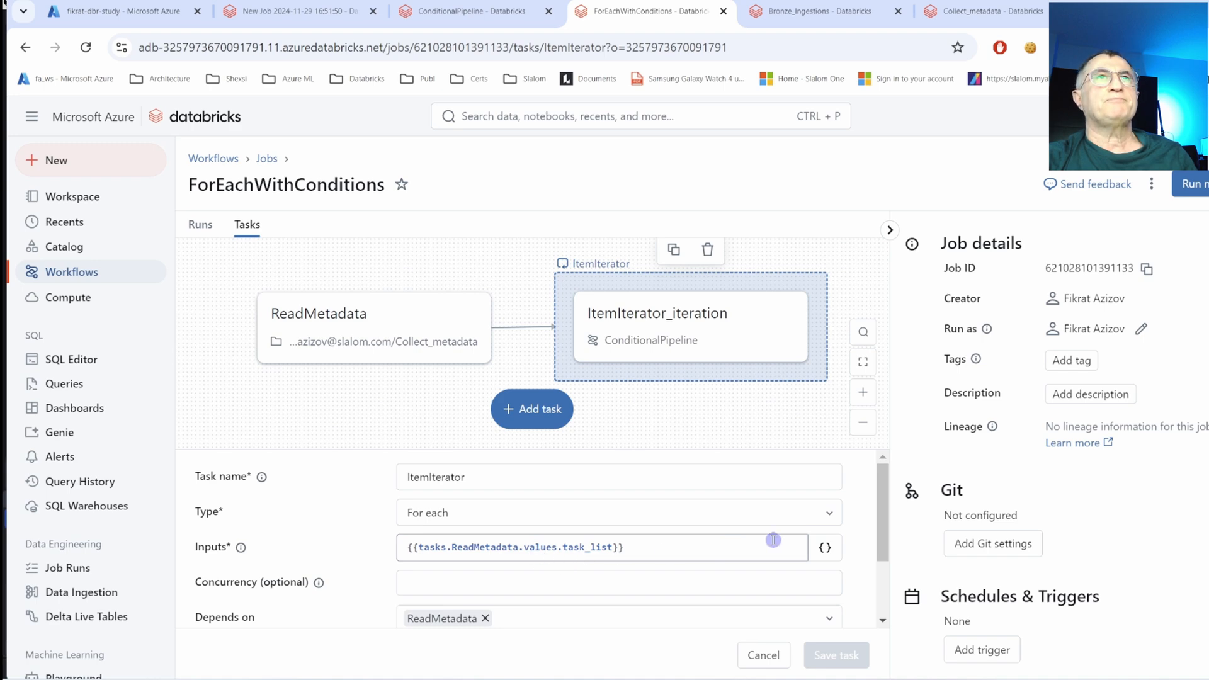
click(737, 348)
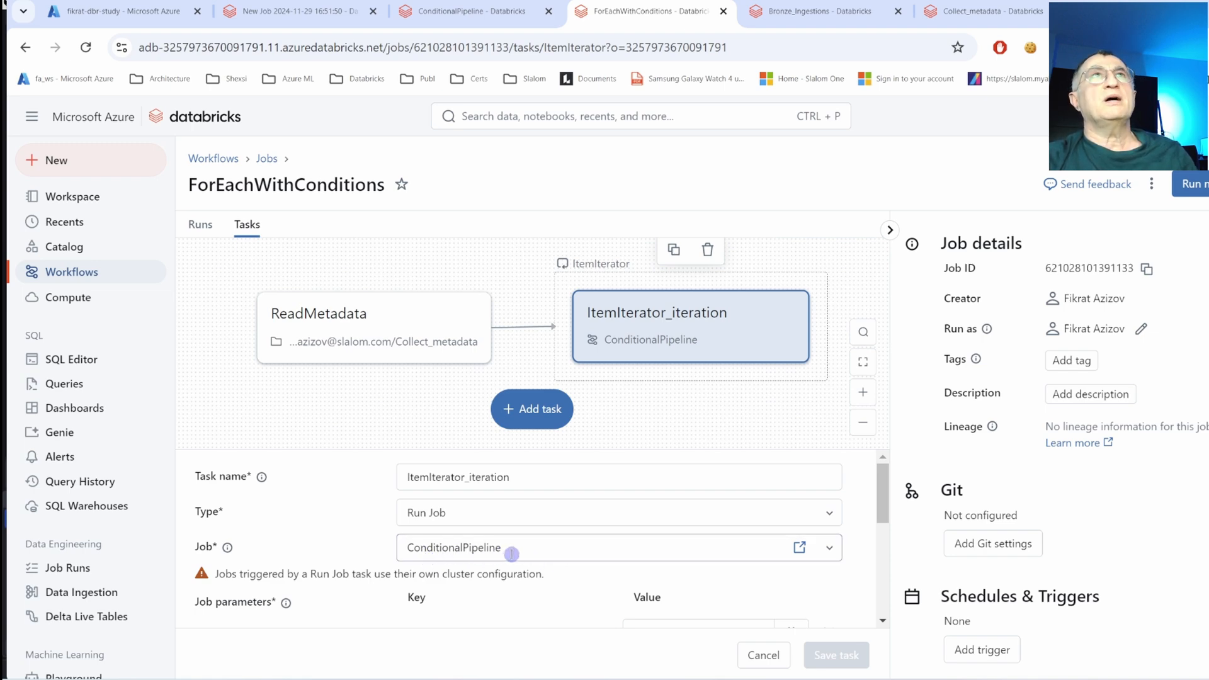
scroll(629, 575, down, 1)
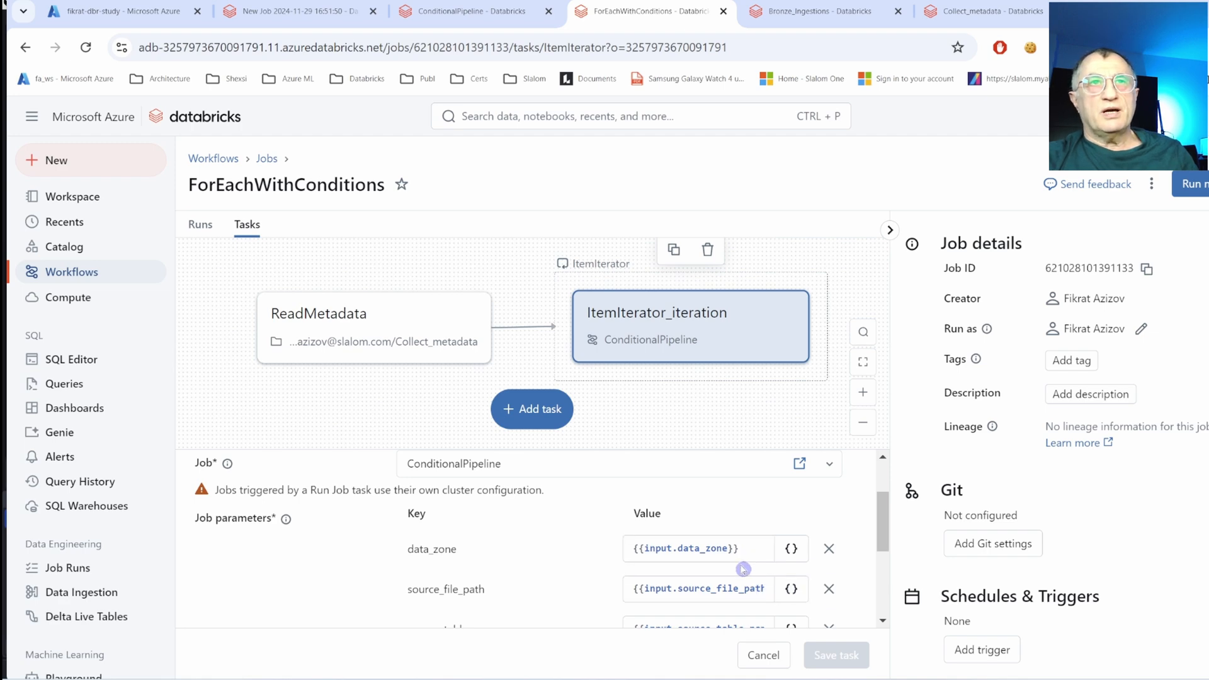
Review the remaining job parameter mappings of the ItemIterator_iteration task, down to table_name, and deselect the task.
scroll(756, 567, down, 3)
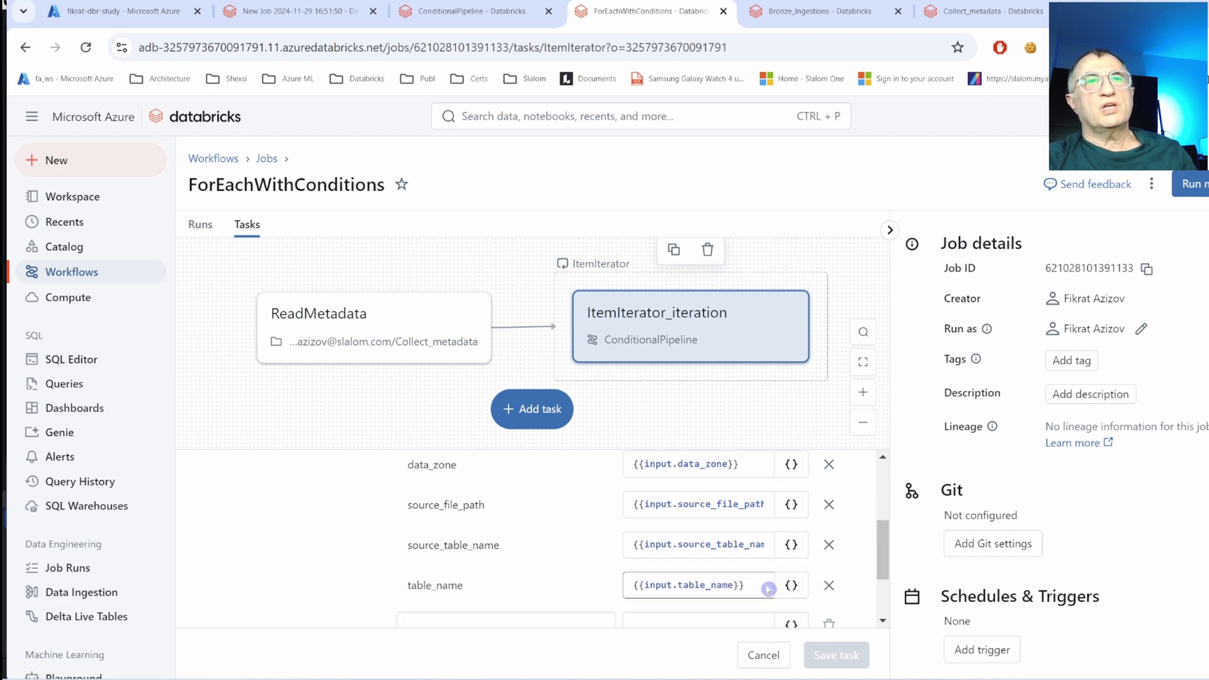
scroll(767, 586, down, 3)
scroll(756, 579, up, 6)
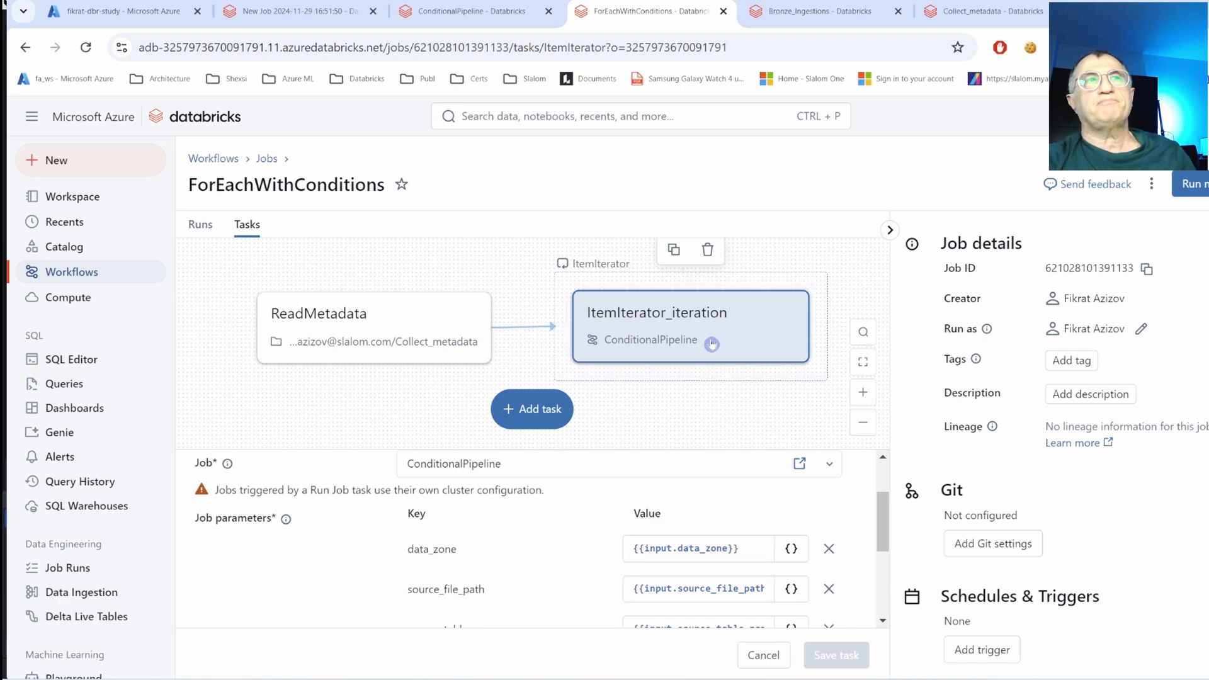
click(536, 299)
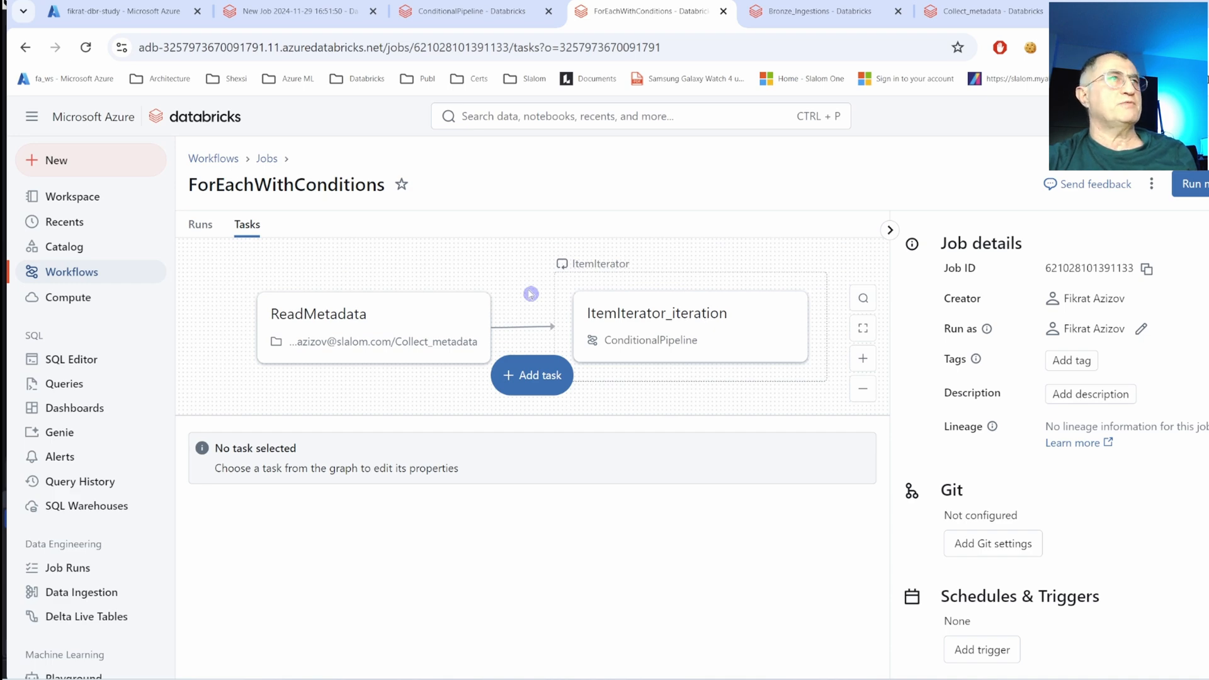
Open the latest ForEachWithConditions run and inspect the list of its ItemIterator iterations.
click(200, 225)
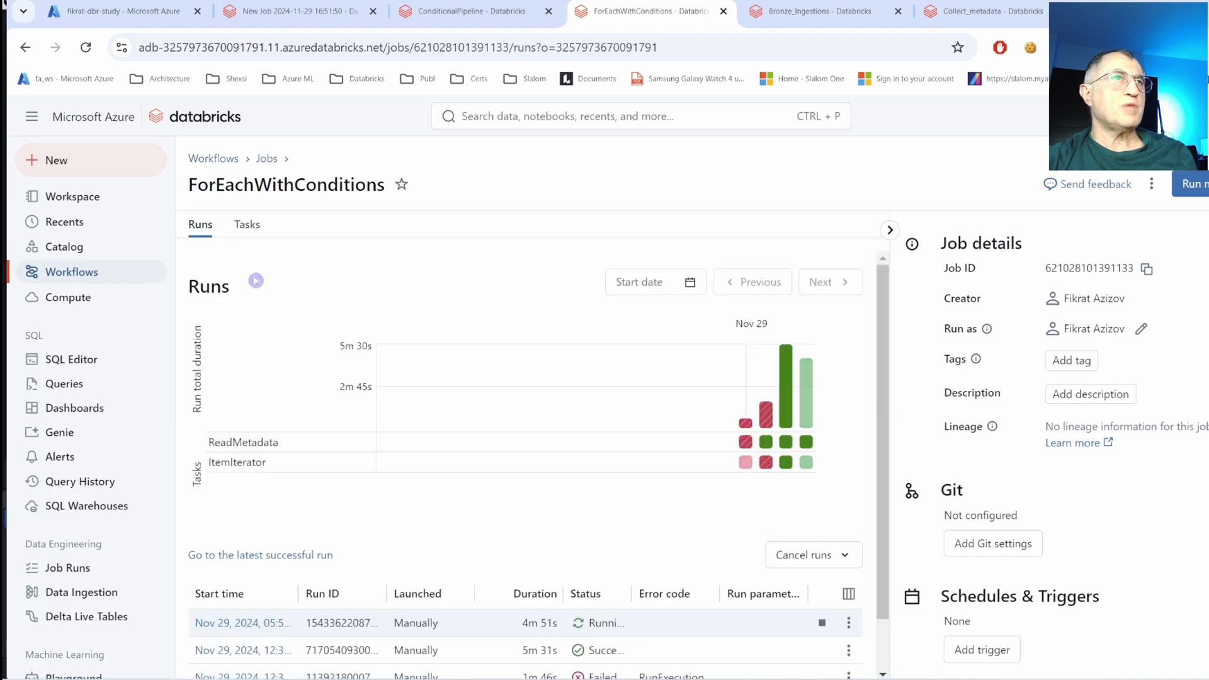
click(263, 624)
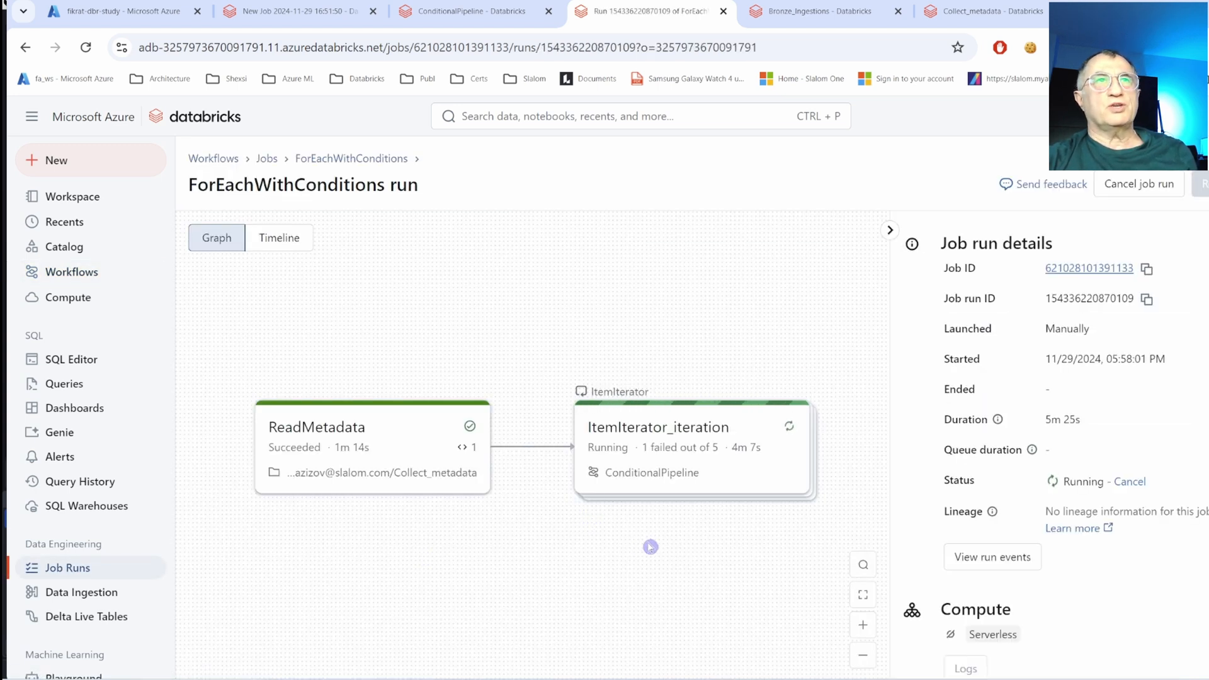
click(679, 466)
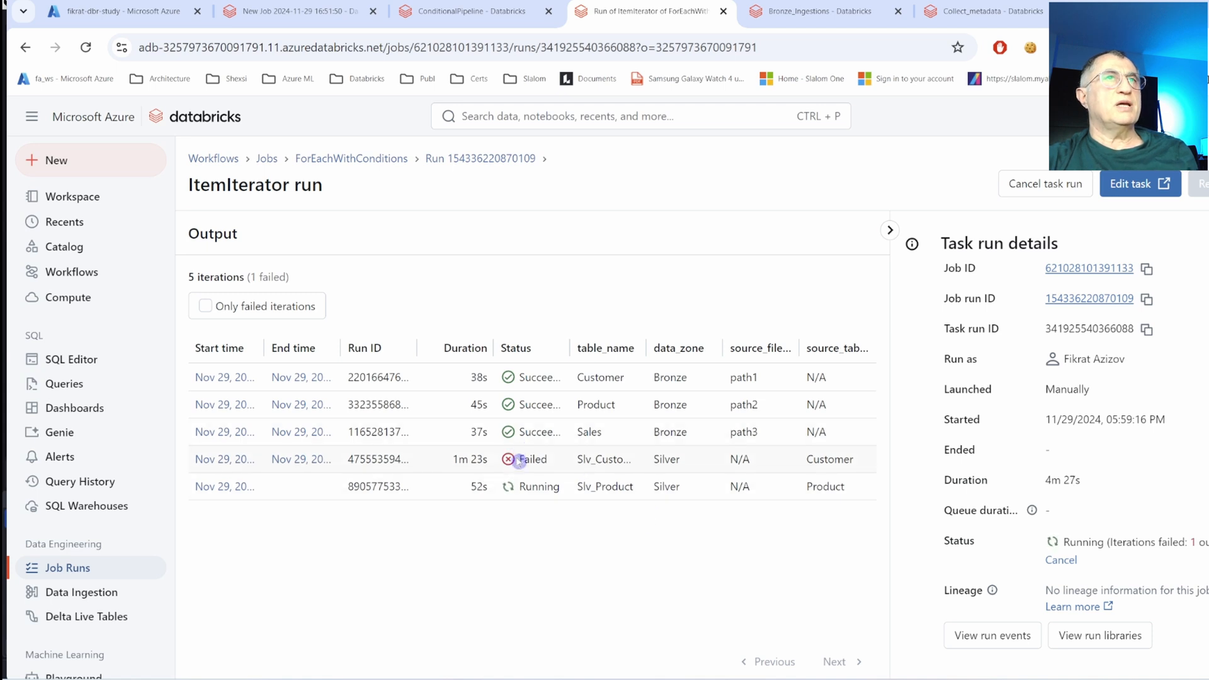
mouse_move(506, 456)
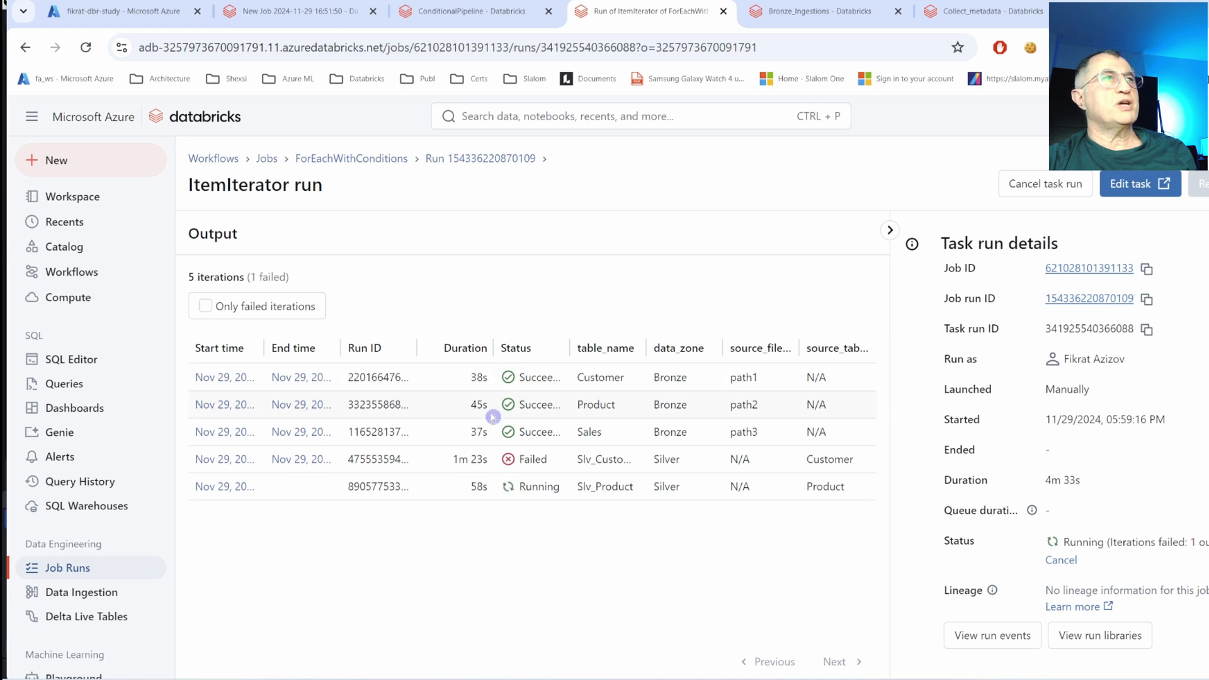
Open the Bronze-zone Customer iteration's run in a separate browser tab and examine which branch of ConditionalPipeline it took.
right_click(217, 377)
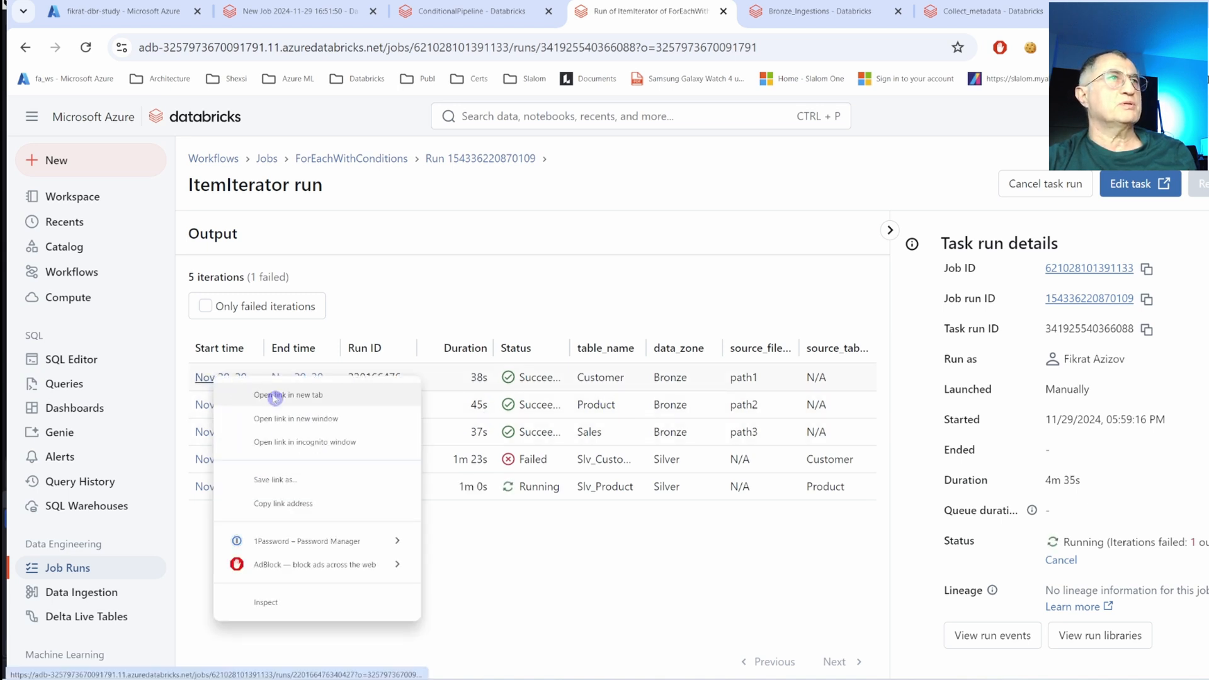
click(252, 395)
click(694, 12)
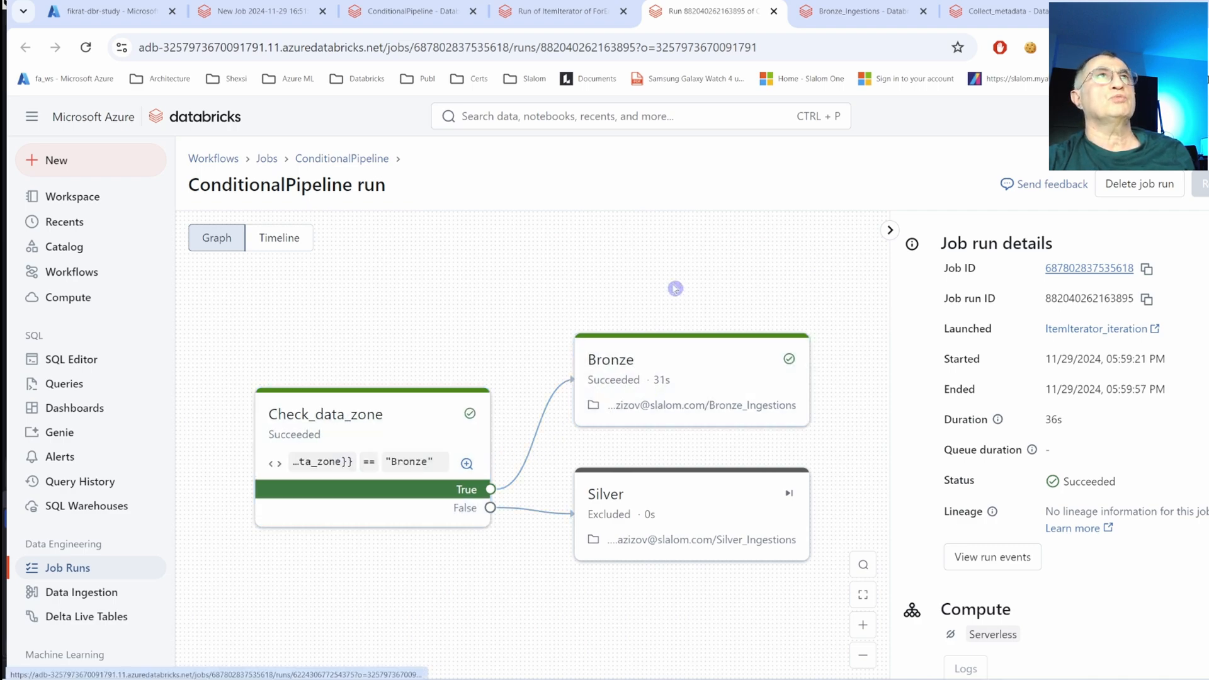
Return to the iteration list and open the Silver-zone iteration with source table Customer in its own browser tab to view its graph.
click(536, 8)
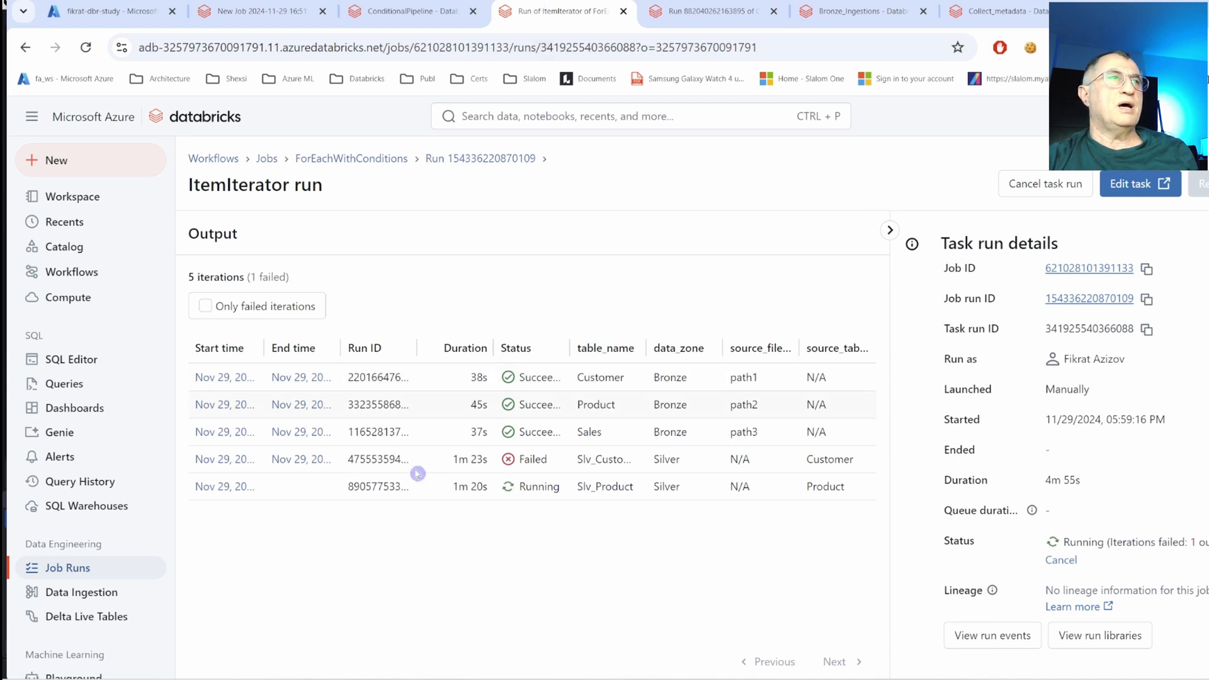
right_click(232, 459)
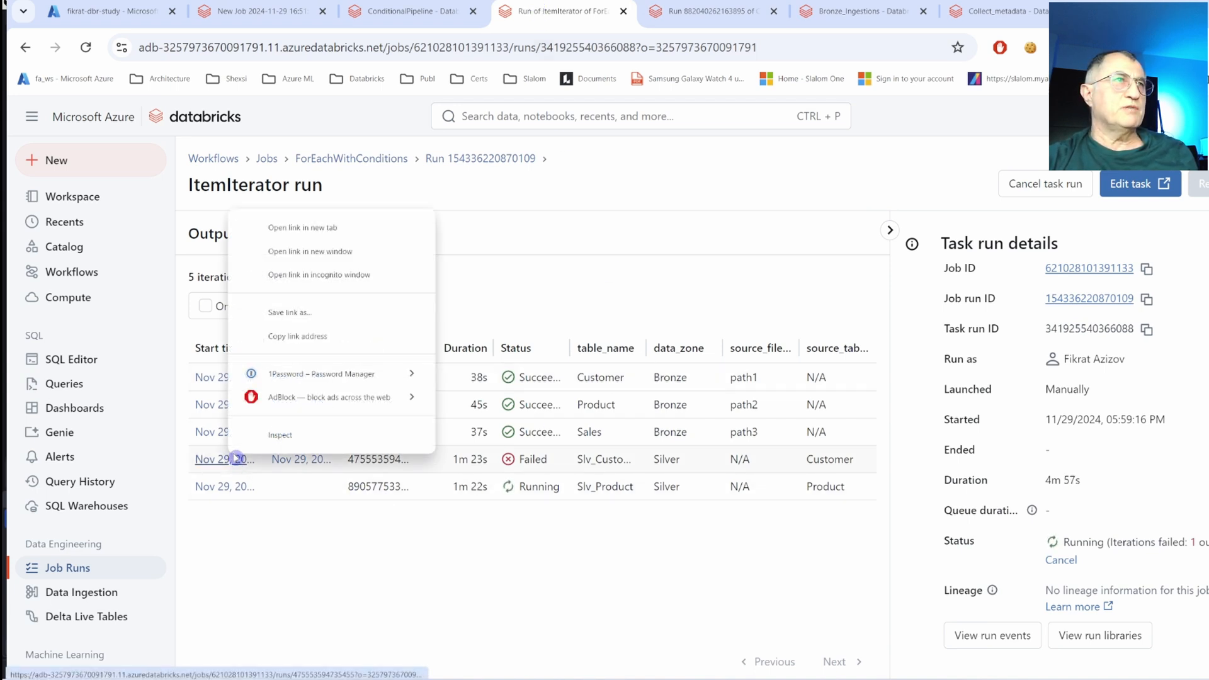
click(330, 227)
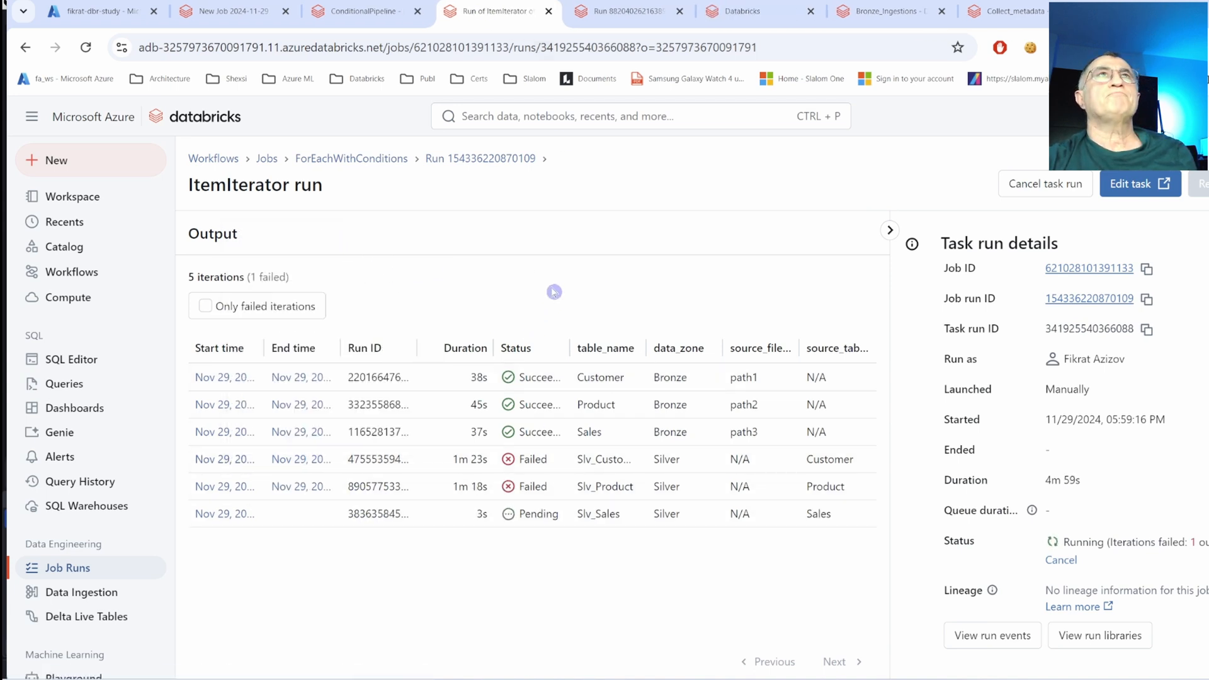
click(743, 11)
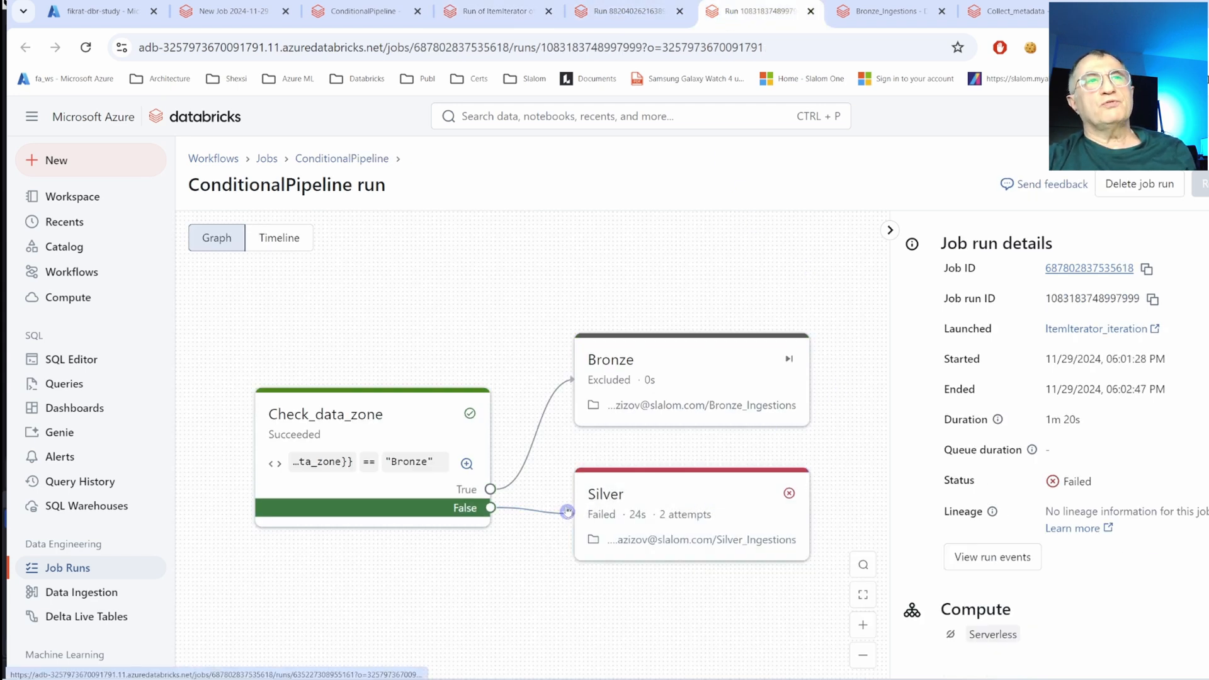
Open the Silver task's run and examine its error output and notebook code.
click(704, 508)
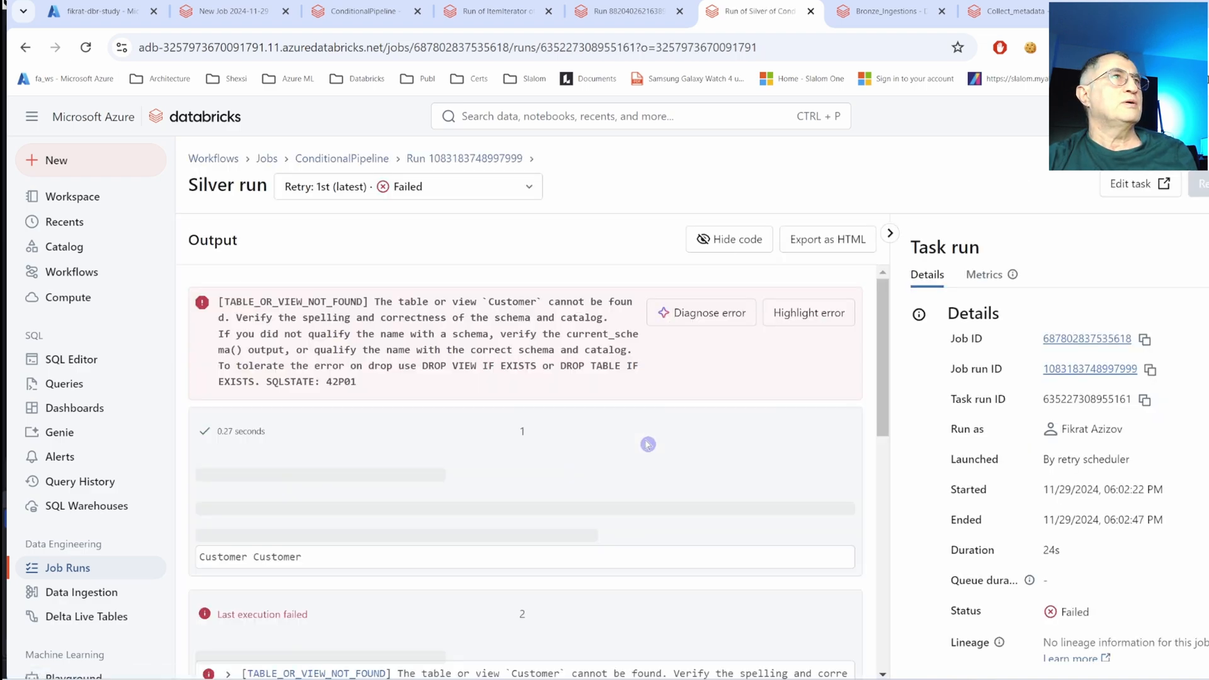
scroll(655, 436, down, 1)
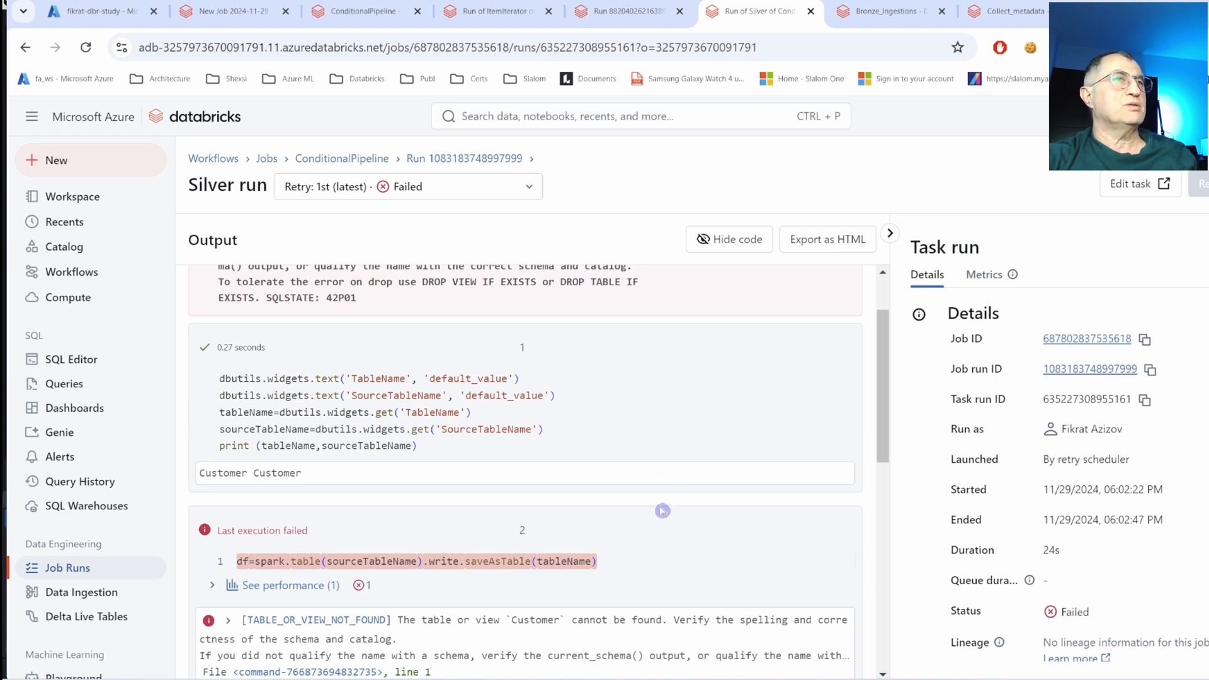
scroll(640, 450, up, 1)
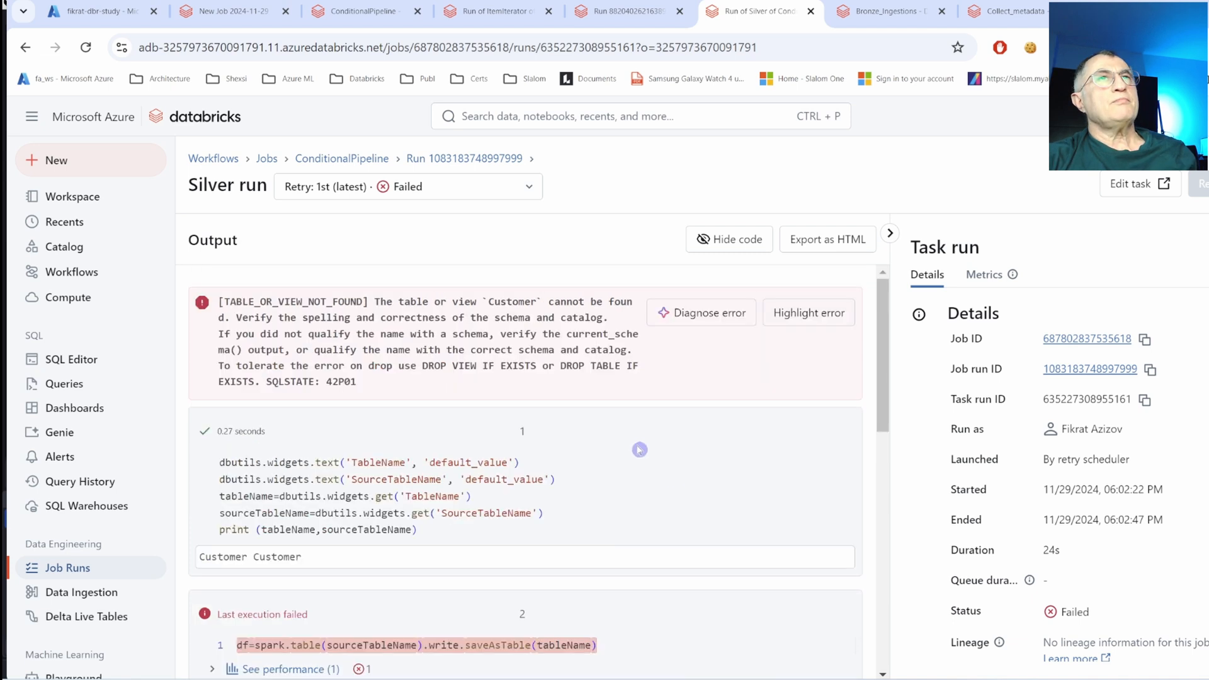